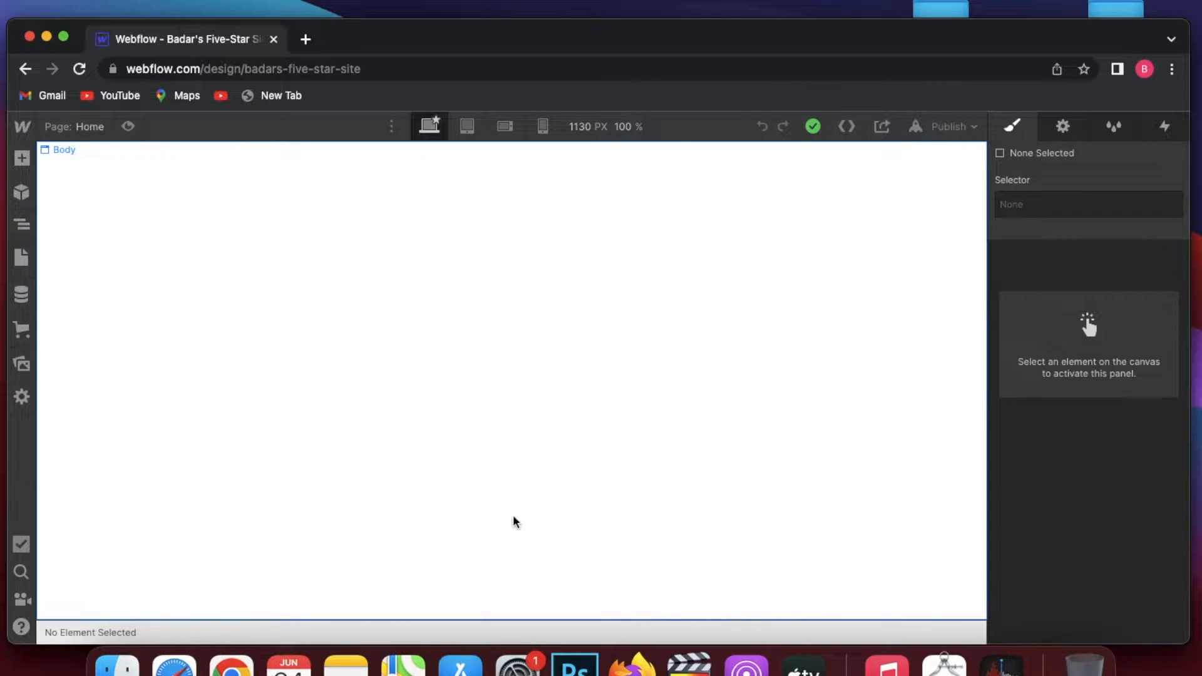
# Browse the available page elements, from layout and basic items through typography, media and forms.
pyautogui.click(22, 160)
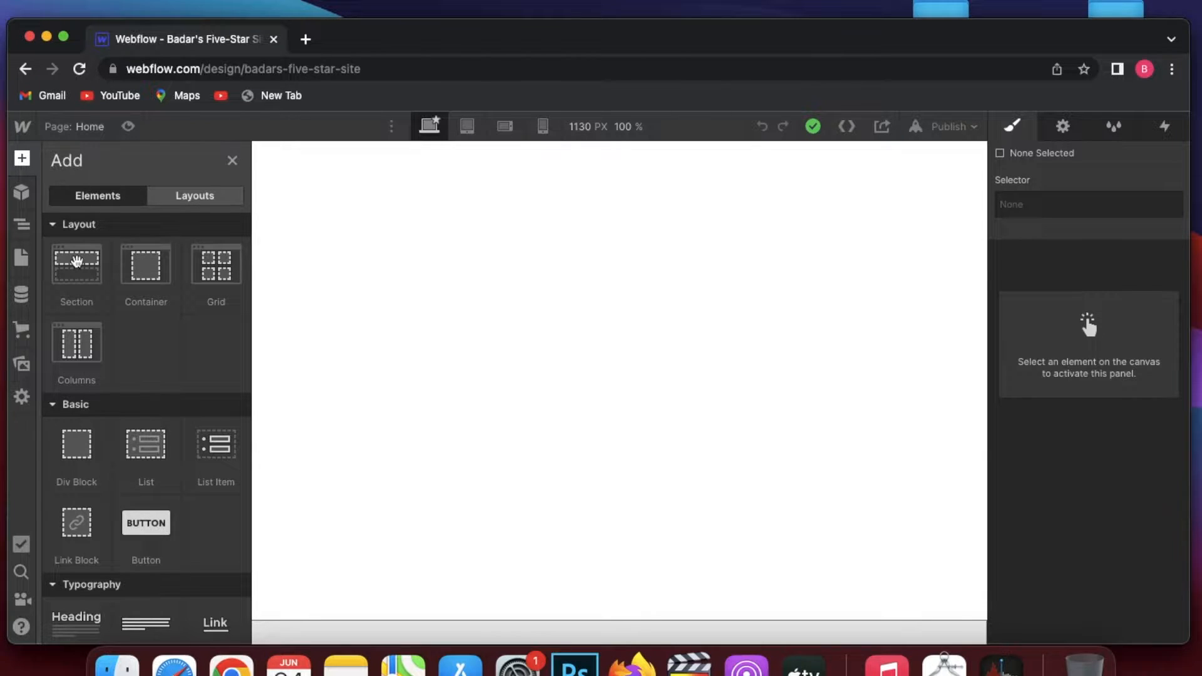
pyautogui.scroll(-5, 119, 469)
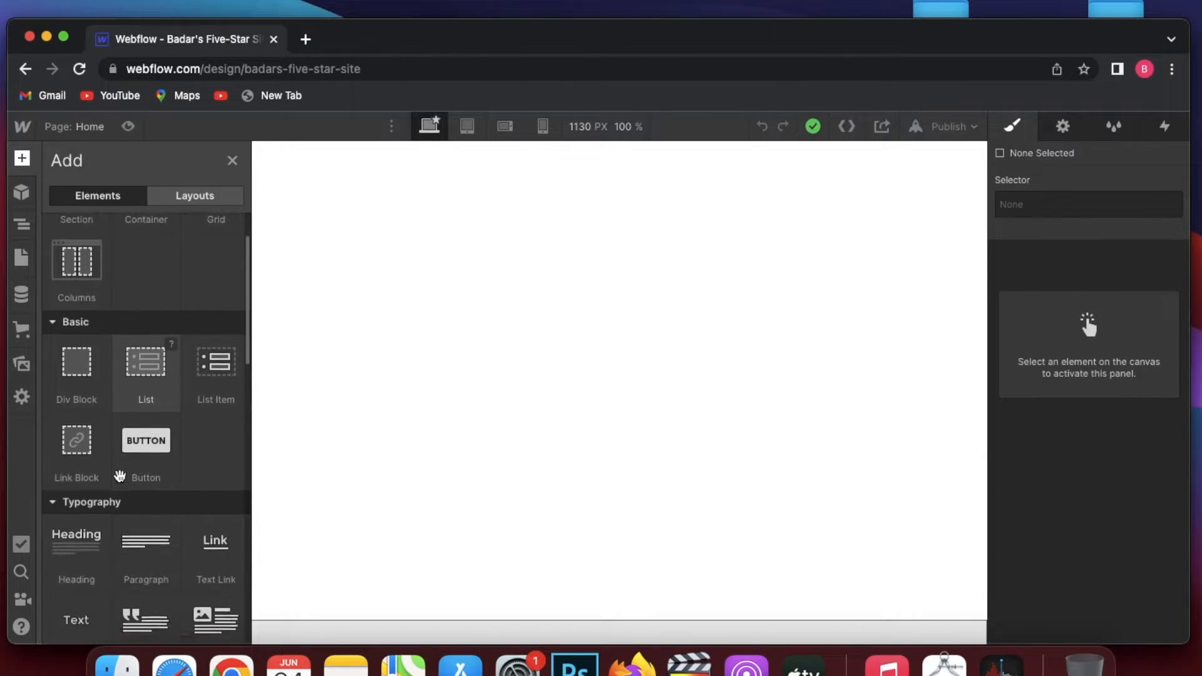
pyautogui.scroll(-12, 119, 479)
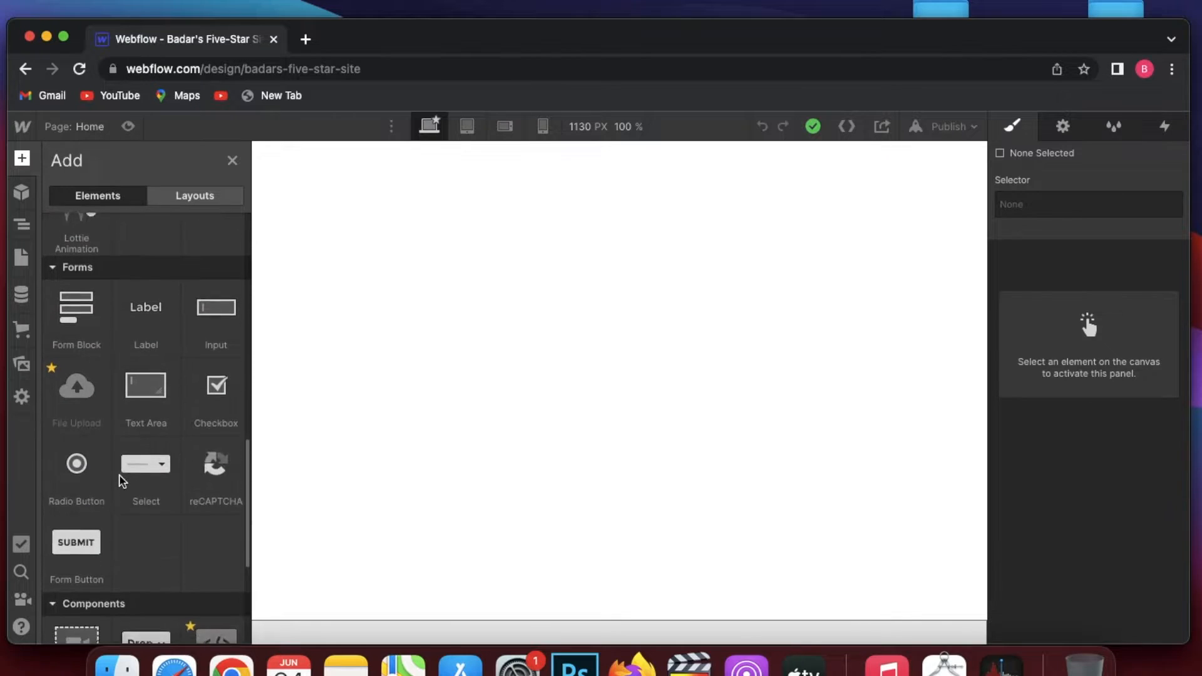
pyautogui.scroll(17, 95, 595)
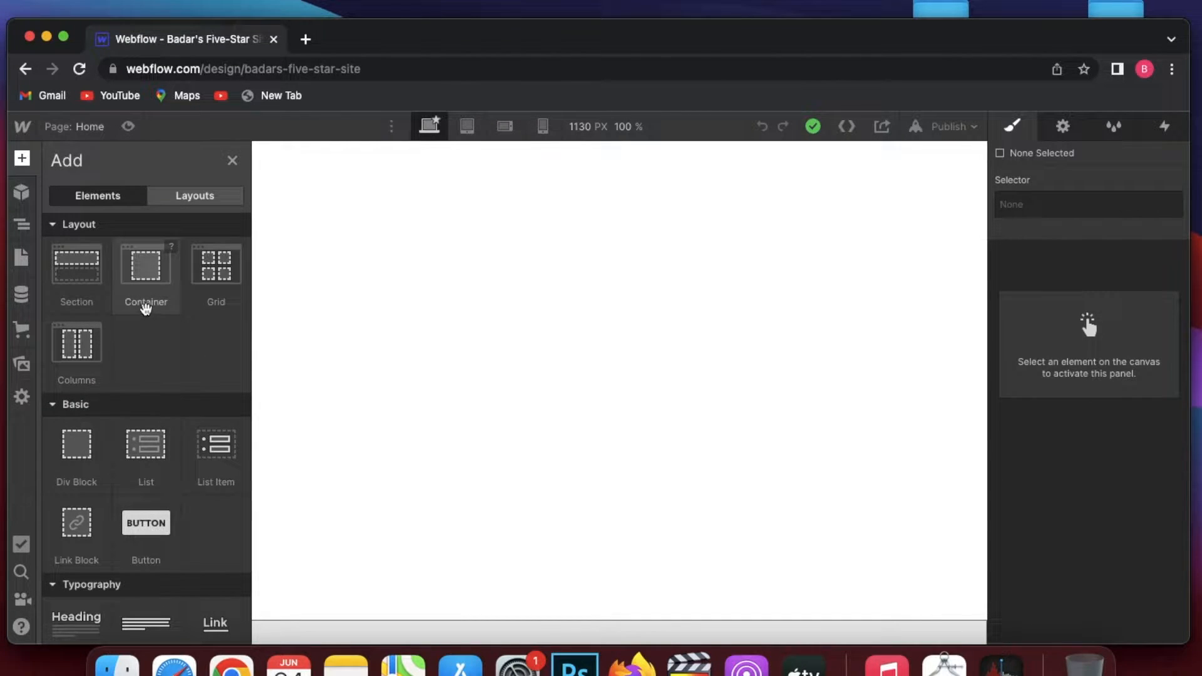
pyautogui.scroll(-1, 146, 350)
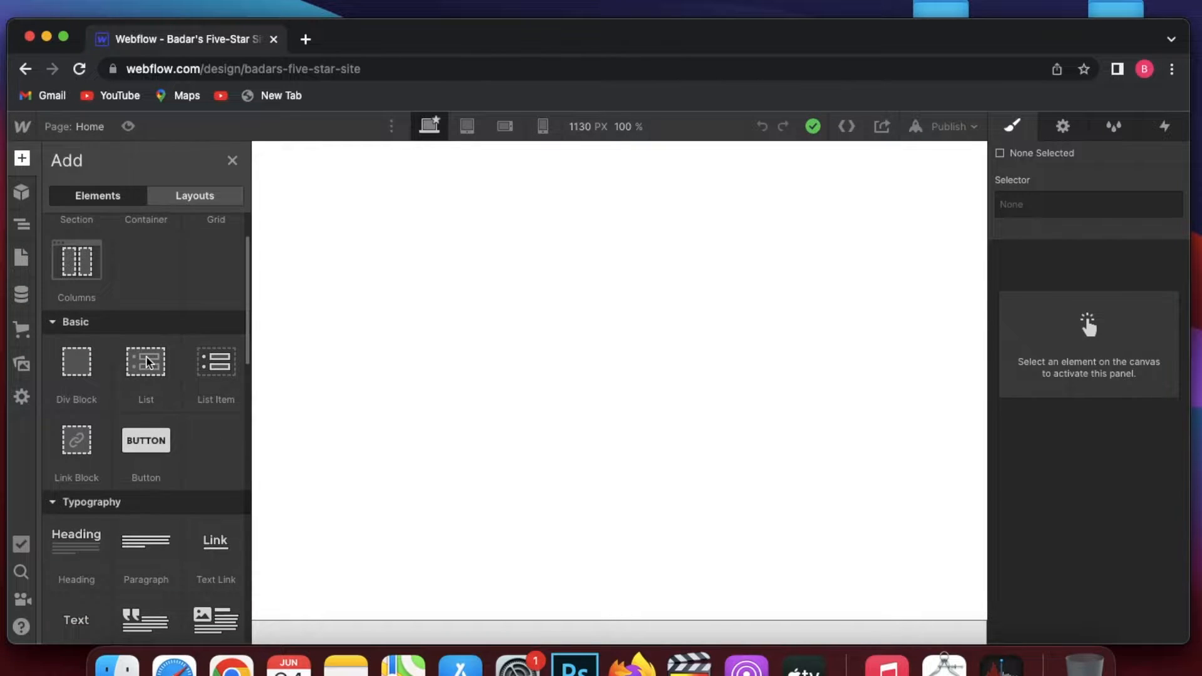
pyautogui.scroll(-2, 147, 360)
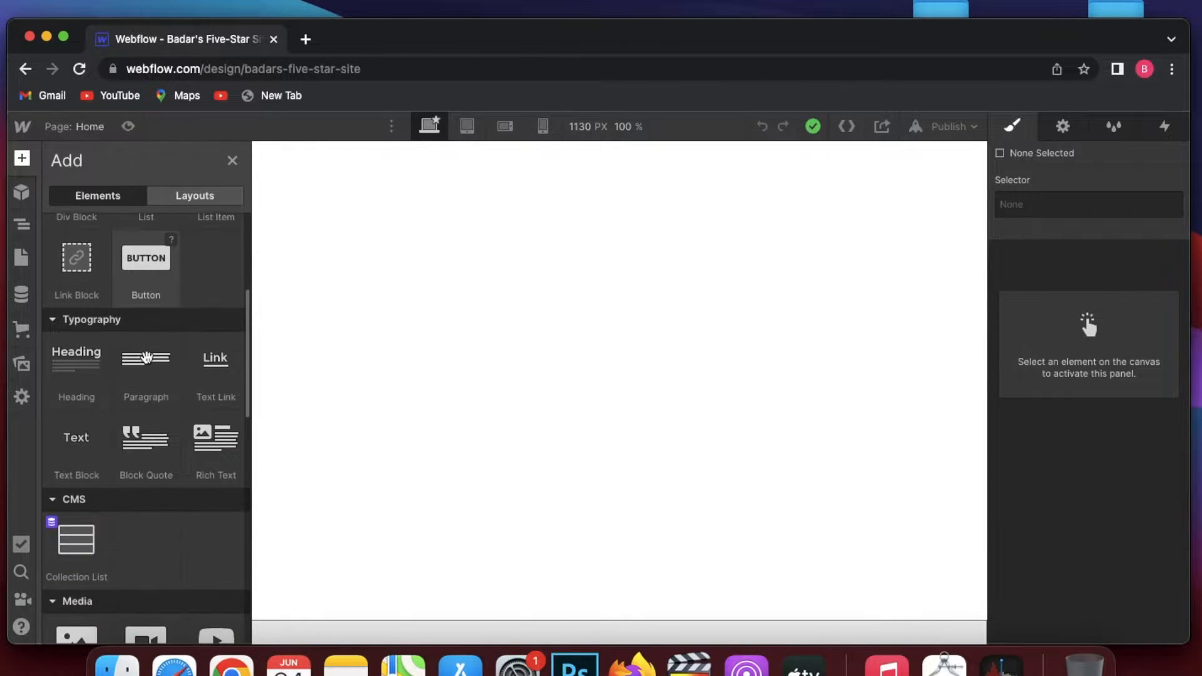
pyautogui.scroll(1, 132, 357)
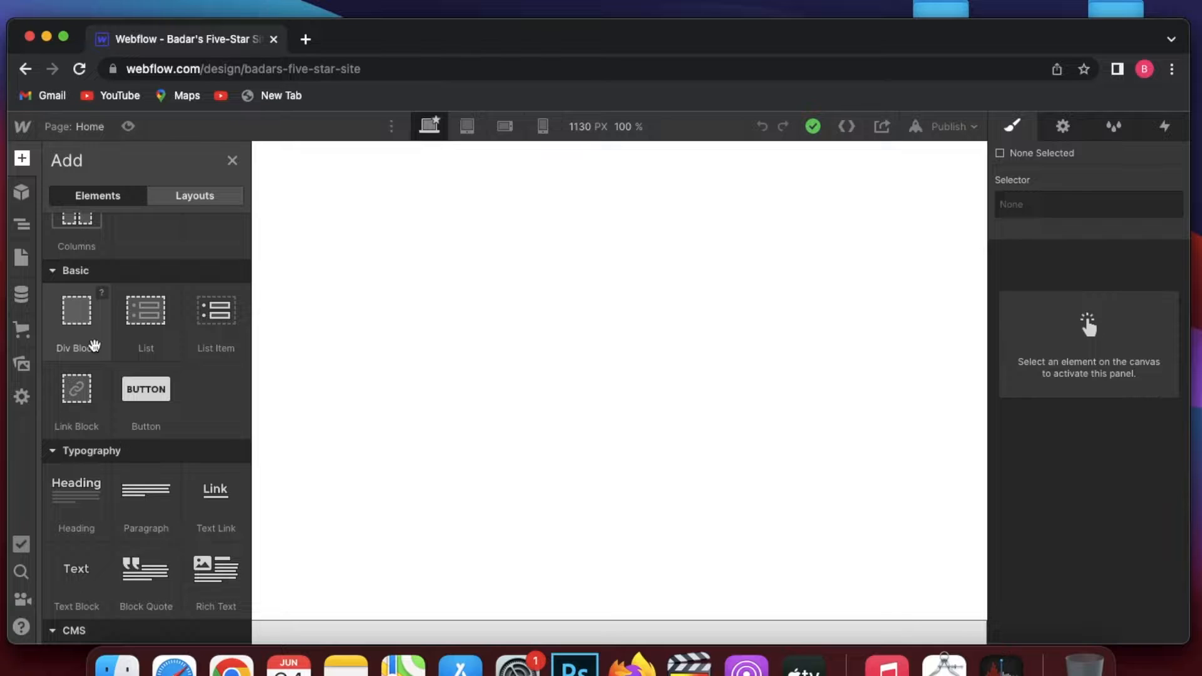
pyautogui.moveTo(94, 345); pyautogui.dragTo(282, 335)
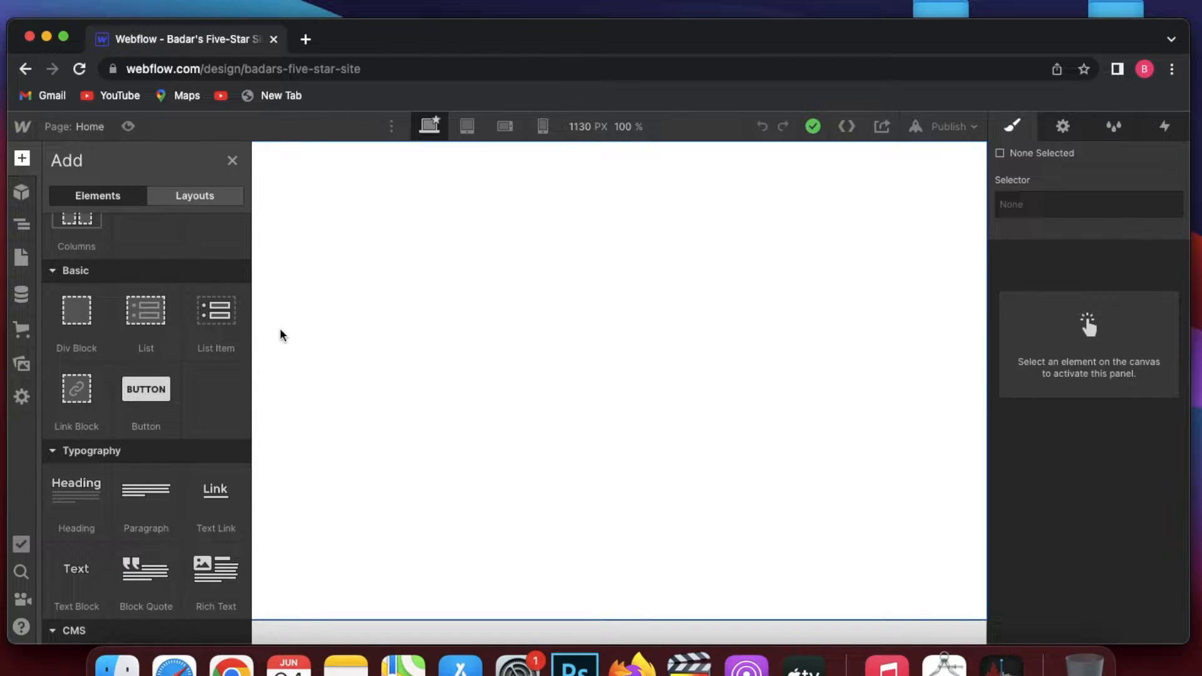
pyautogui.click(233, 160)
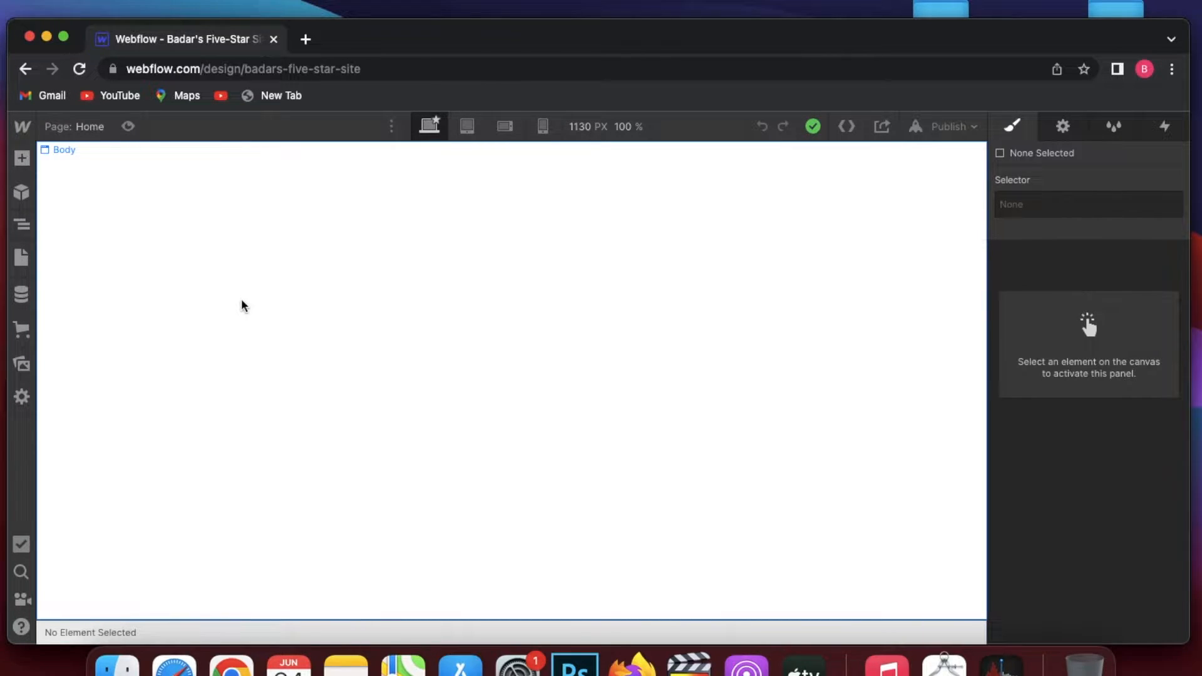
# Review the site's symbols, element hierarchy, pages, CMS collections, ecommerce setup and assets without enabling the store.
pyautogui.click(24, 155)
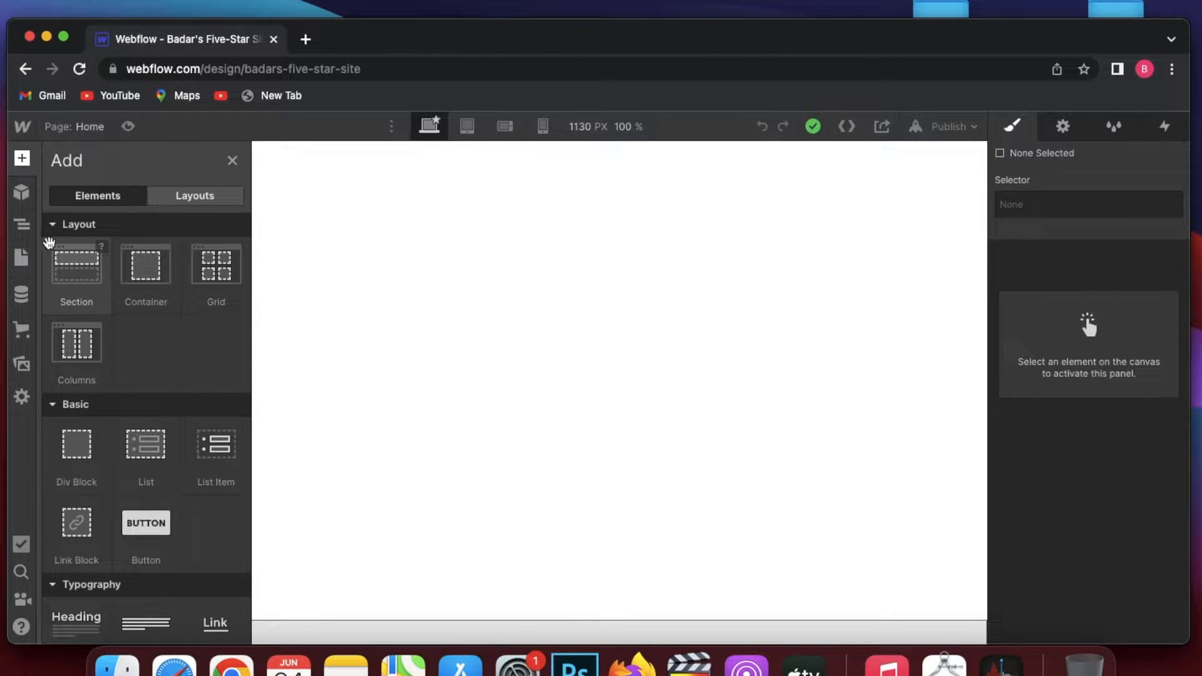
pyautogui.click(24, 194)
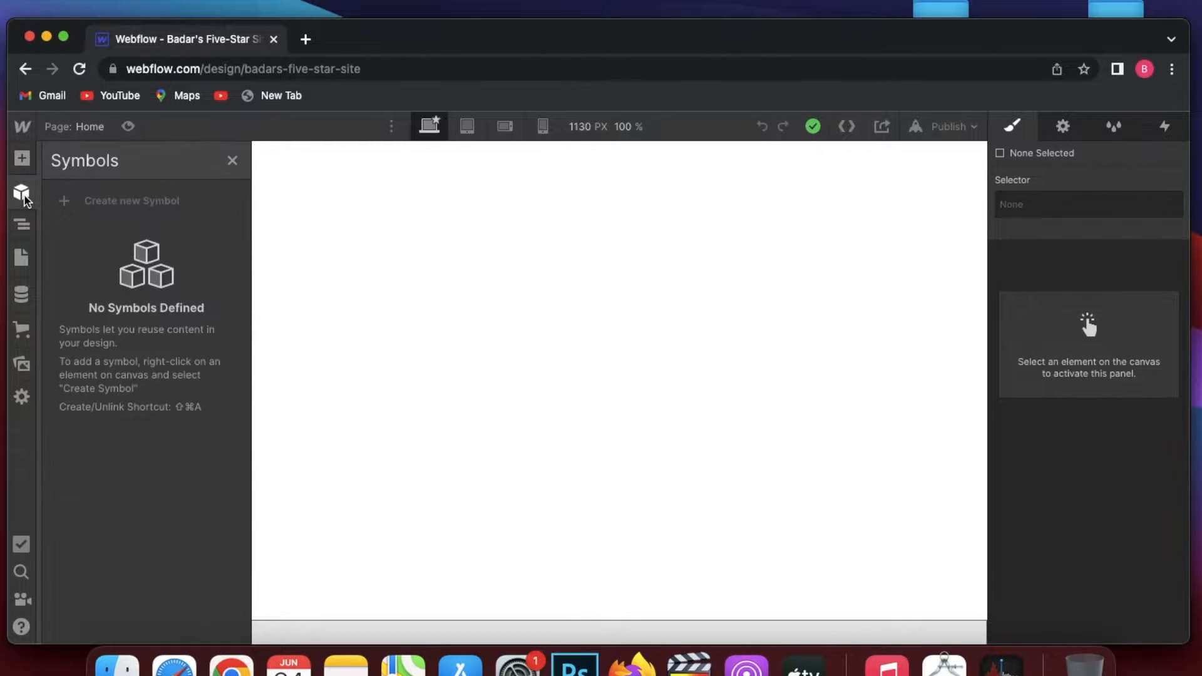
pyautogui.click(24, 228)
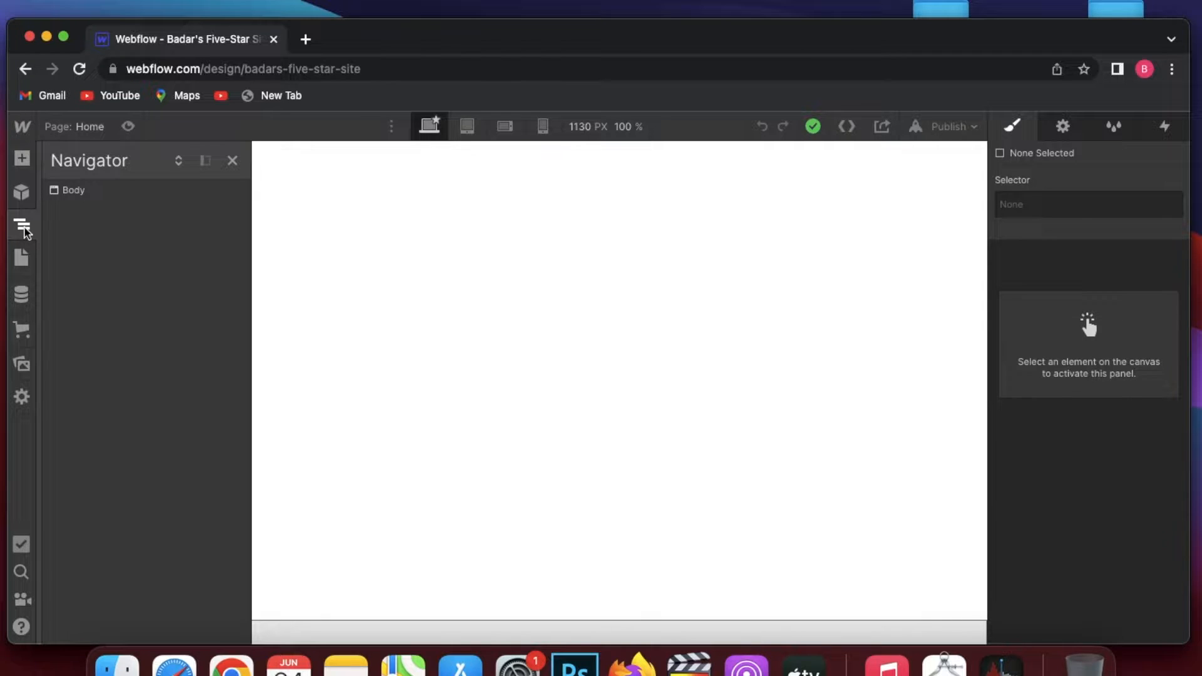
pyautogui.click(23, 256)
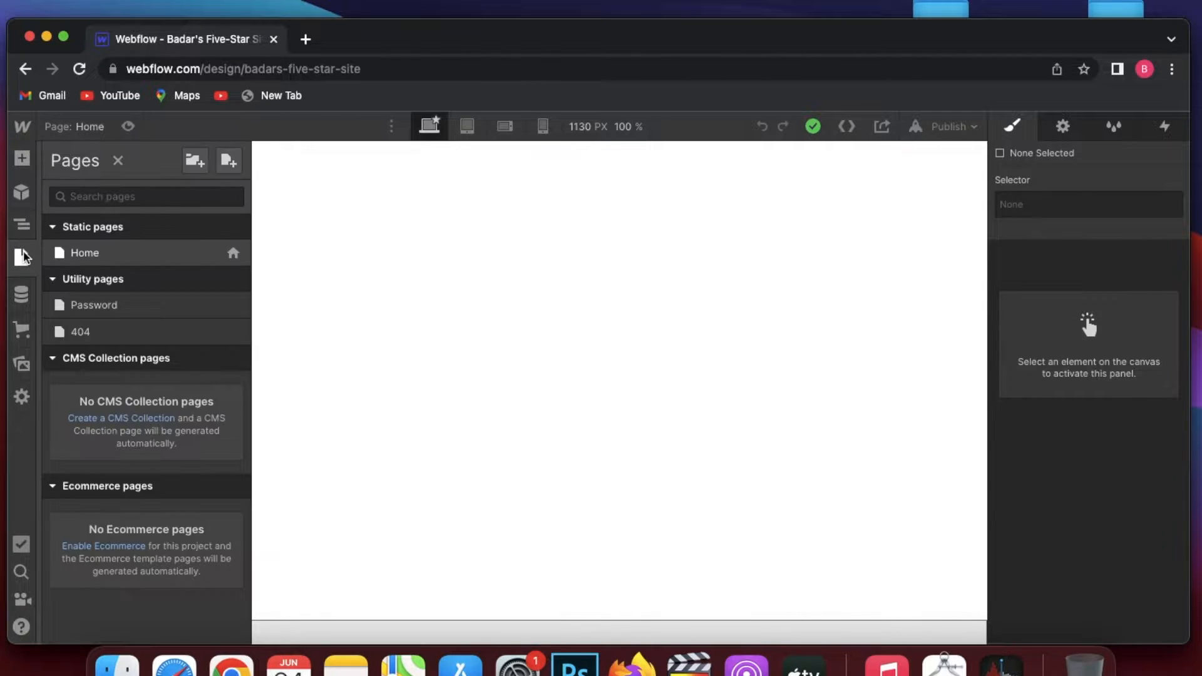
pyautogui.click(53, 279)
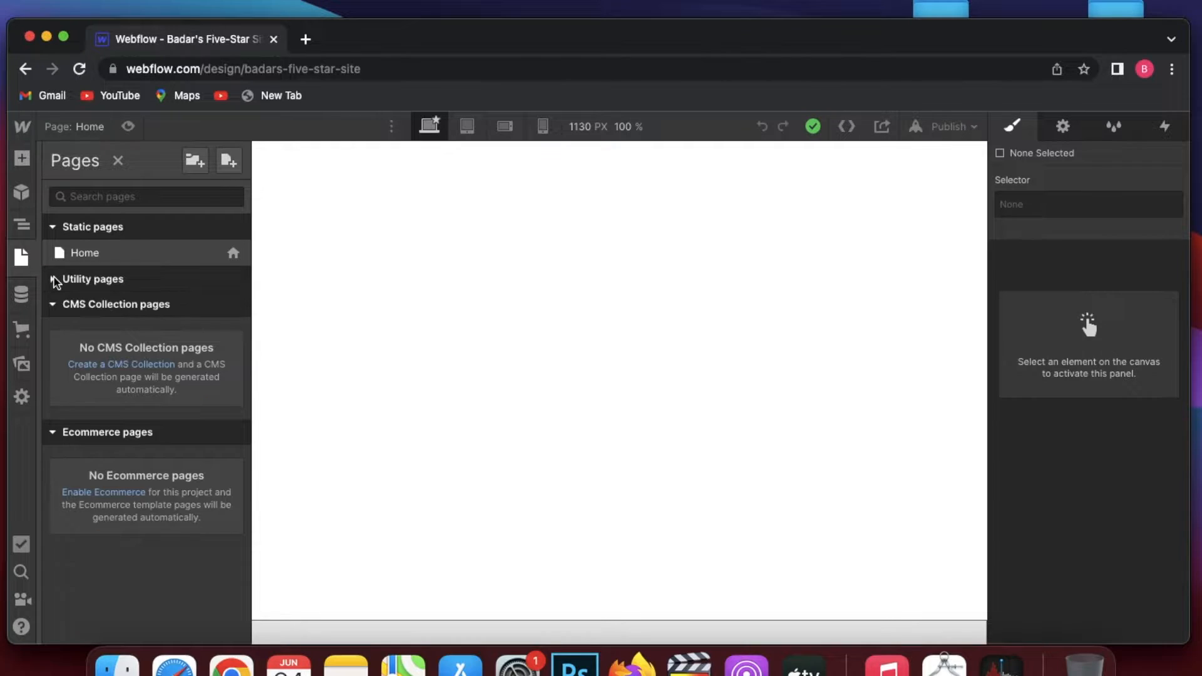
pyautogui.click(23, 293)
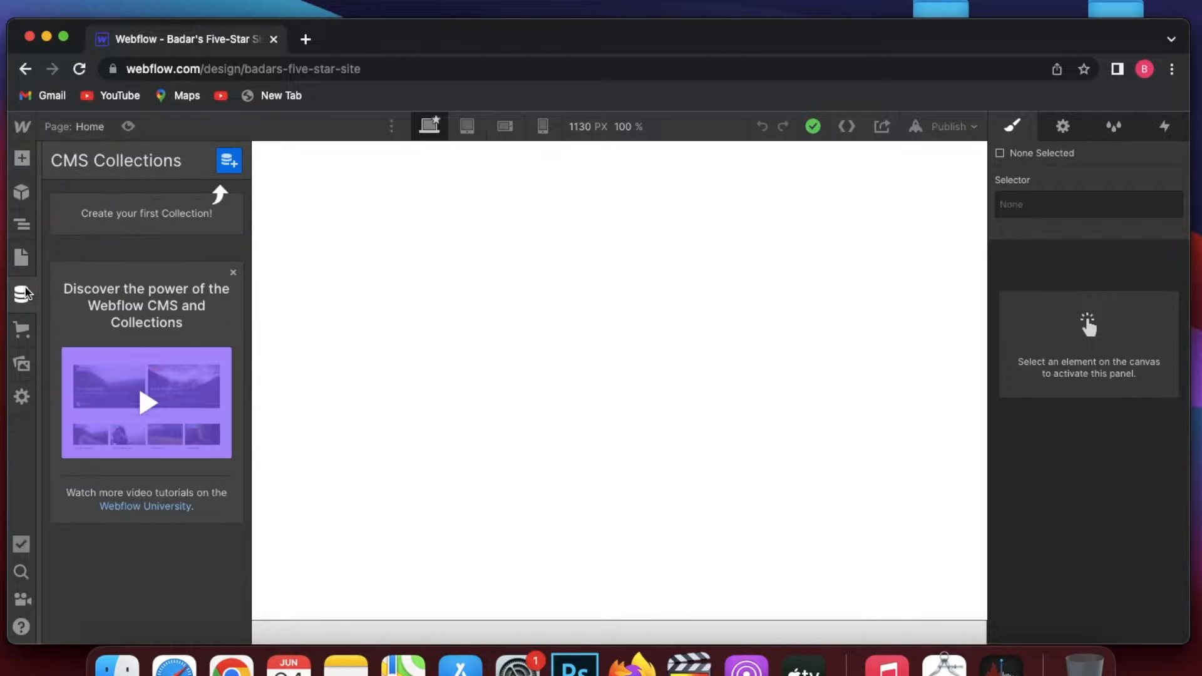
pyautogui.click(22, 330)
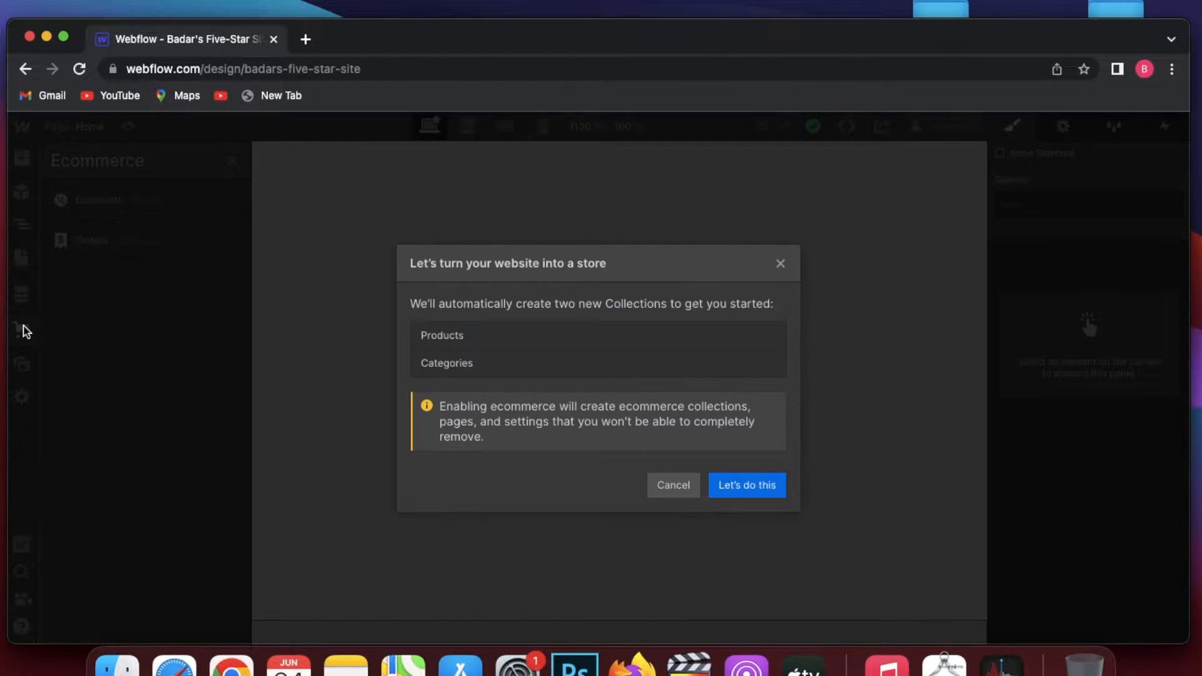
pyautogui.click(780, 268)
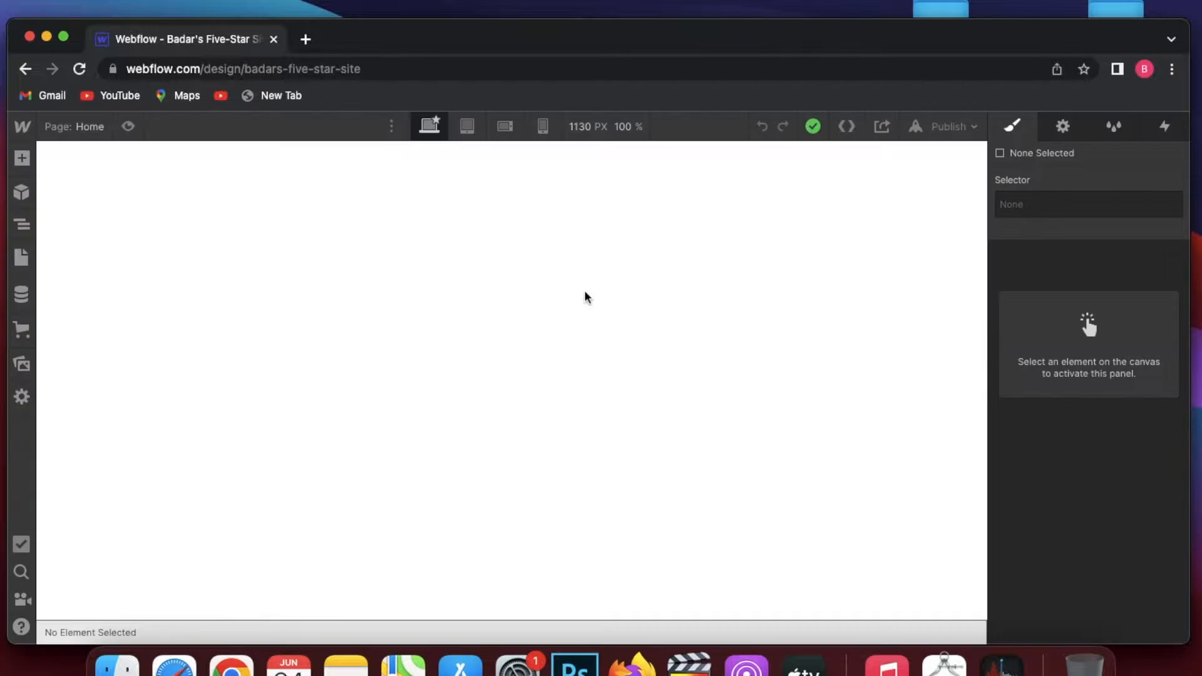
pyautogui.click(28, 368)
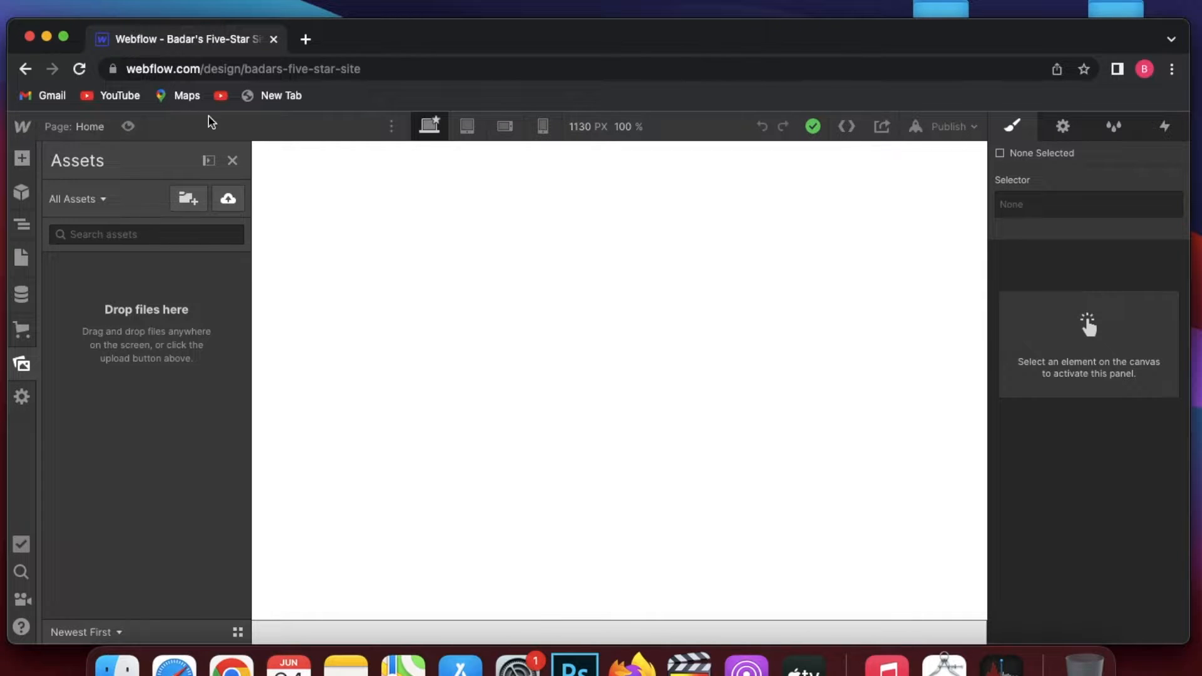
pyautogui.click(232, 162)
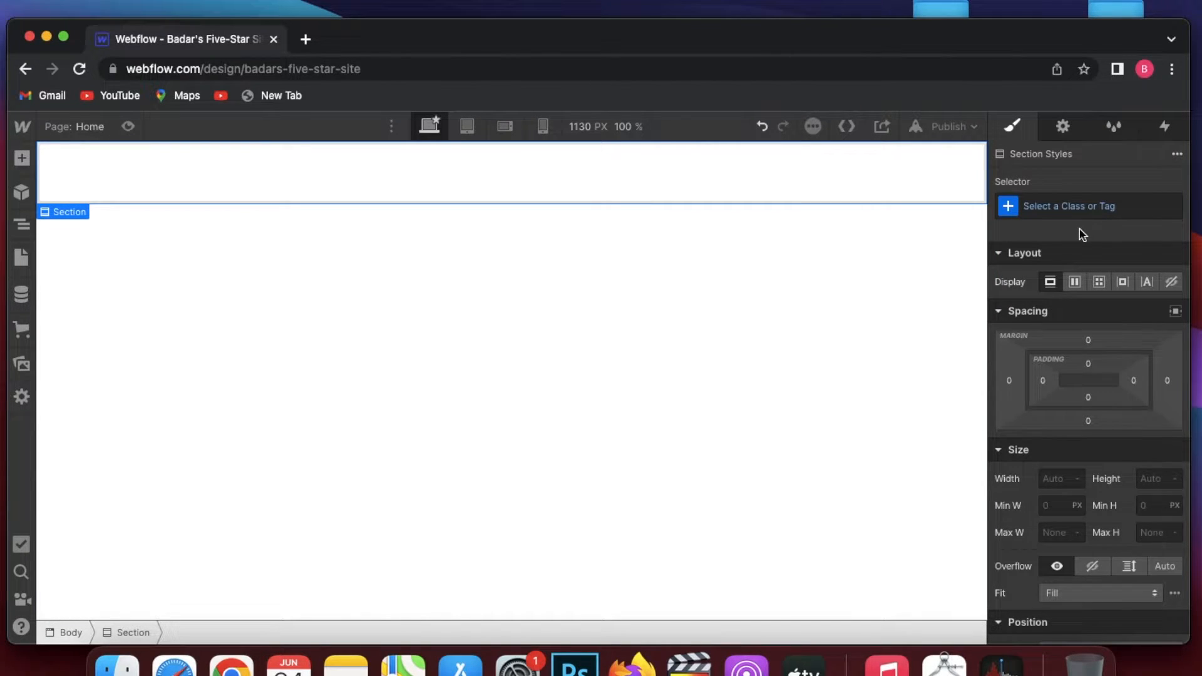
# Examine the section's layout, spacing, size, typography, background and border options, plus its settings, the style manager and interactions.
pyautogui.scroll(-3, 1071, 358)
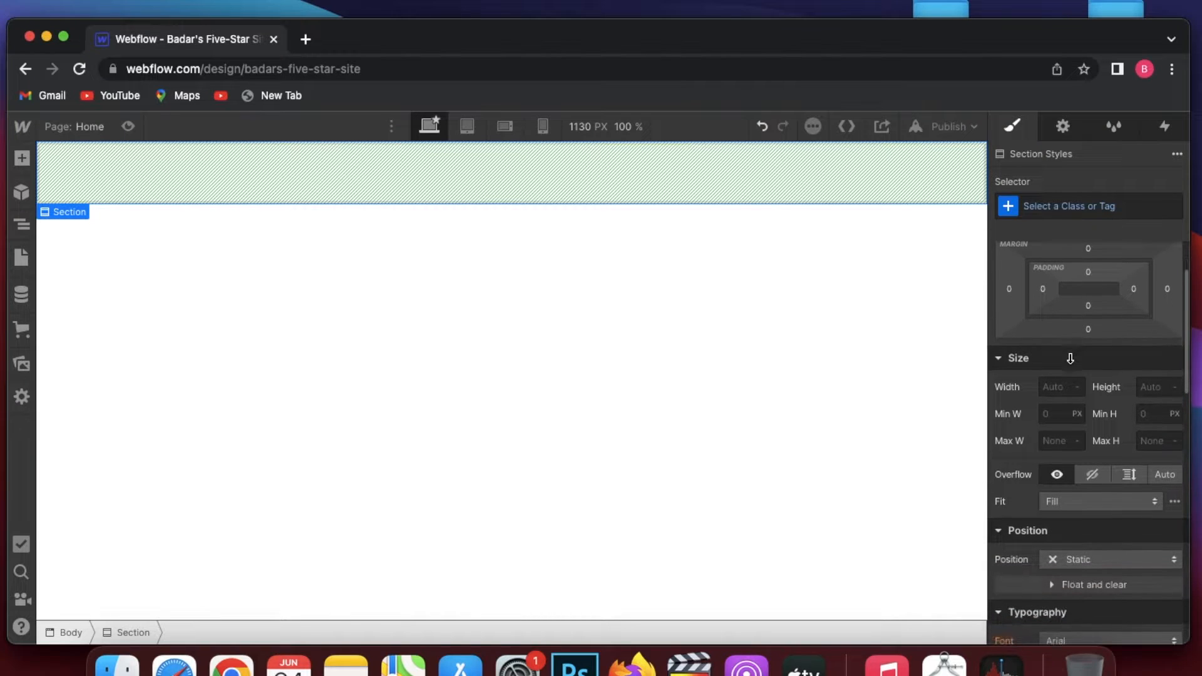
pyautogui.scroll(3, 1070, 355)
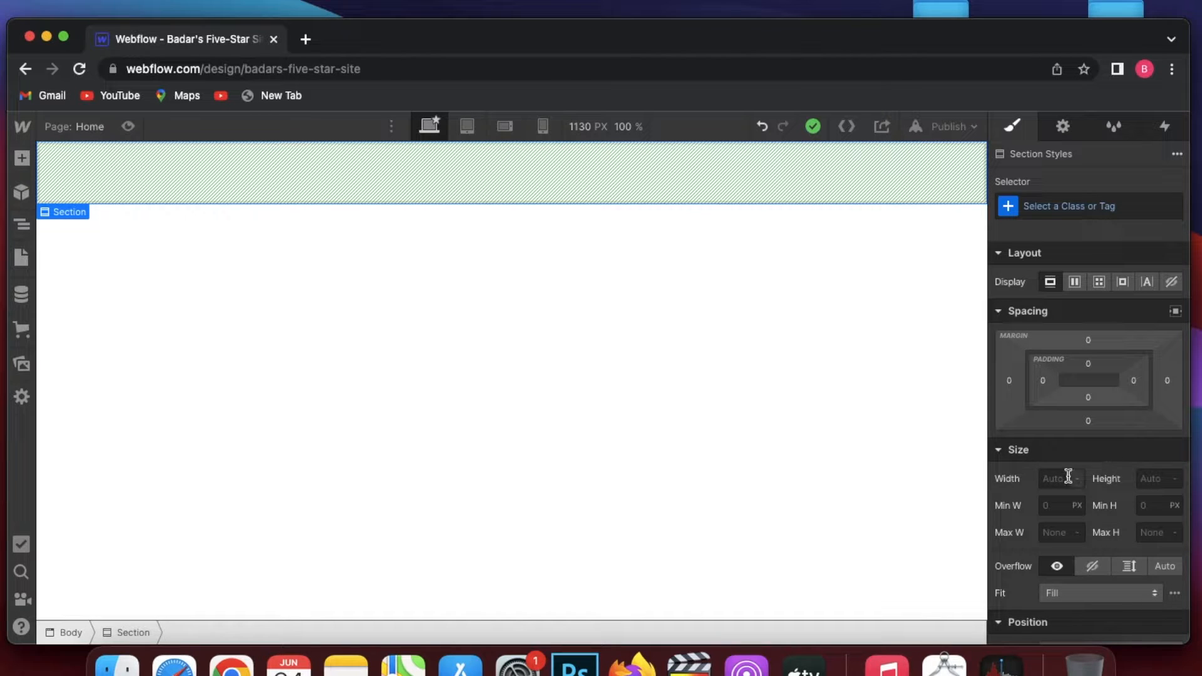
pyautogui.scroll(-6, 1065, 501)
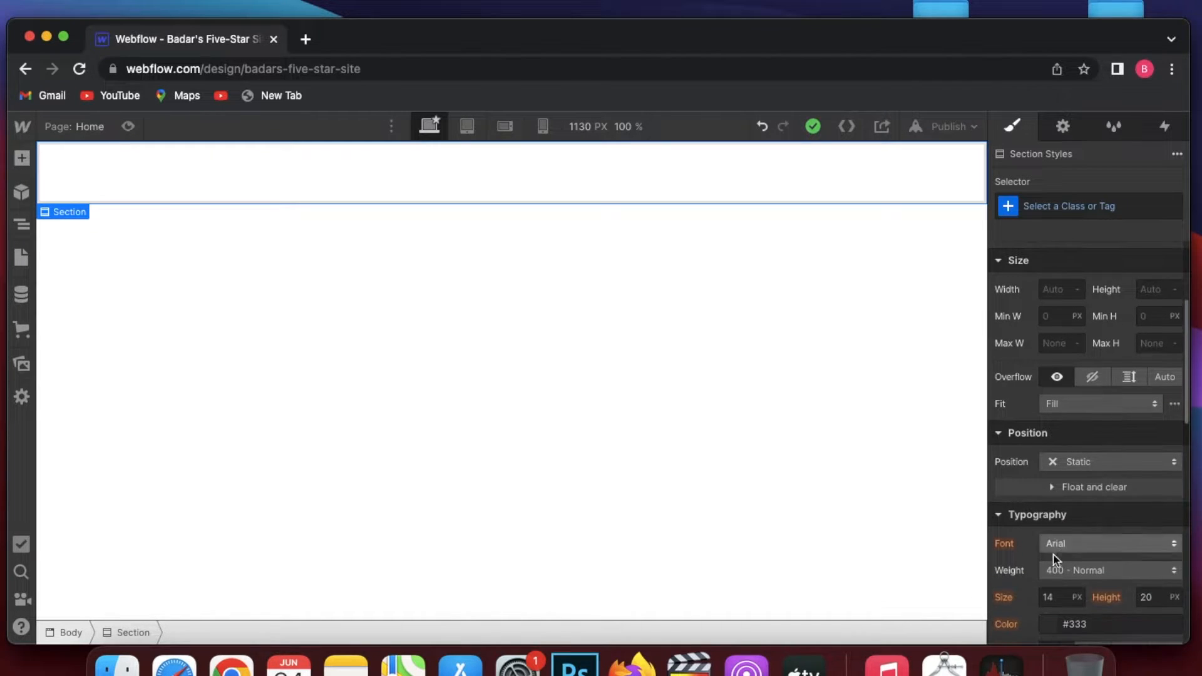
pyautogui.scroll(-3, 1065, 564)
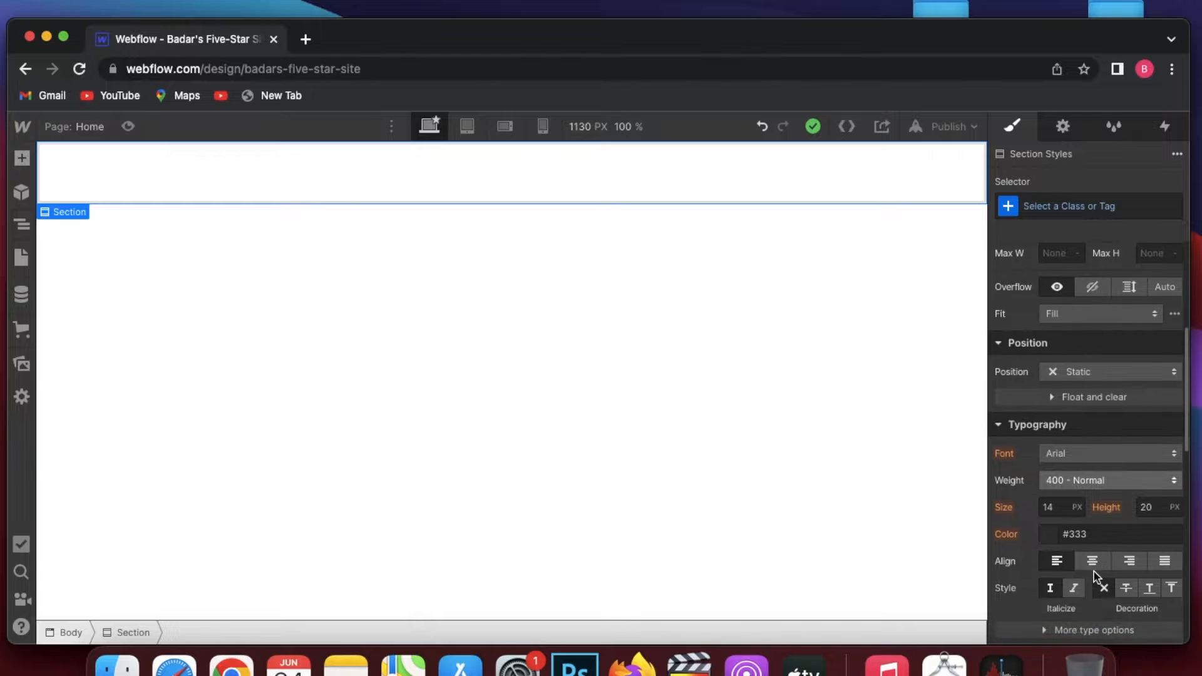
pyautogui.scroll(-4, 1094, 573)
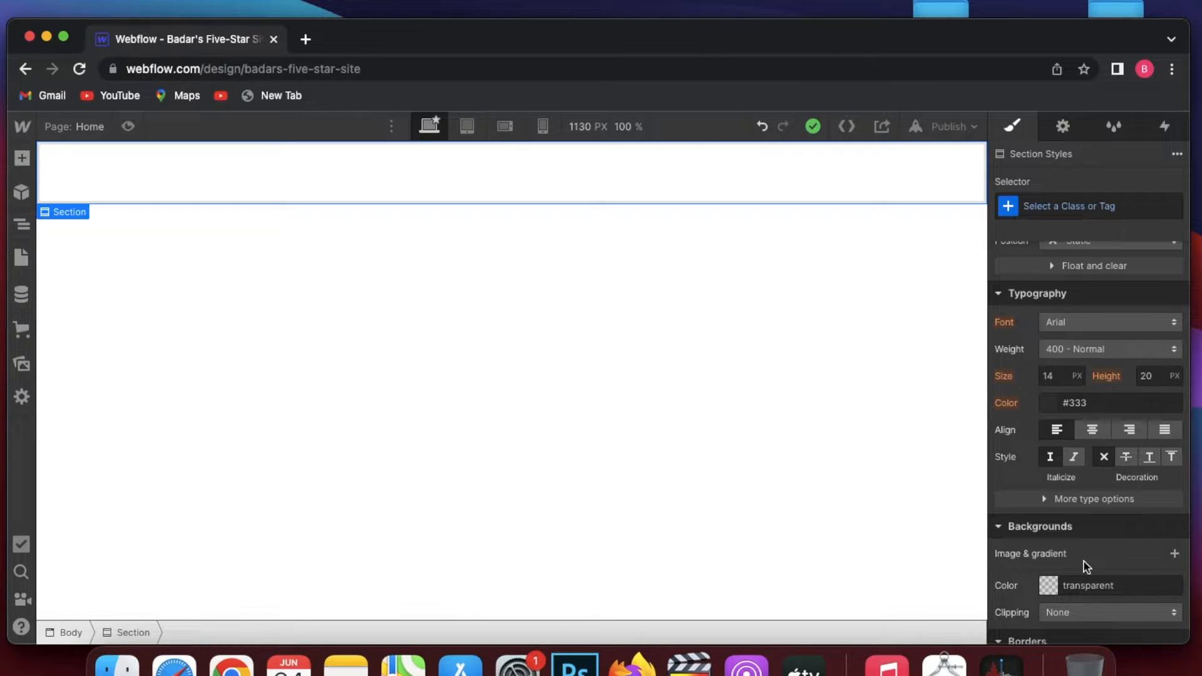
pyautogui.scroll(-5, 1087, 567)
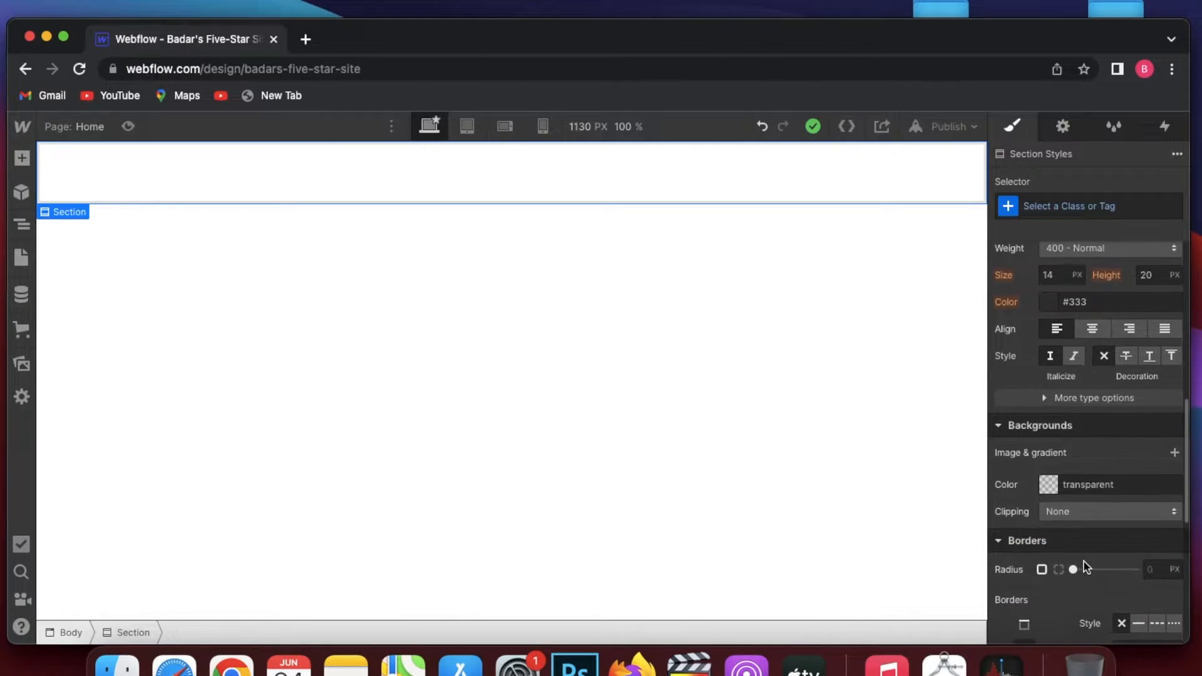
pyautogui.click(1068, 131)
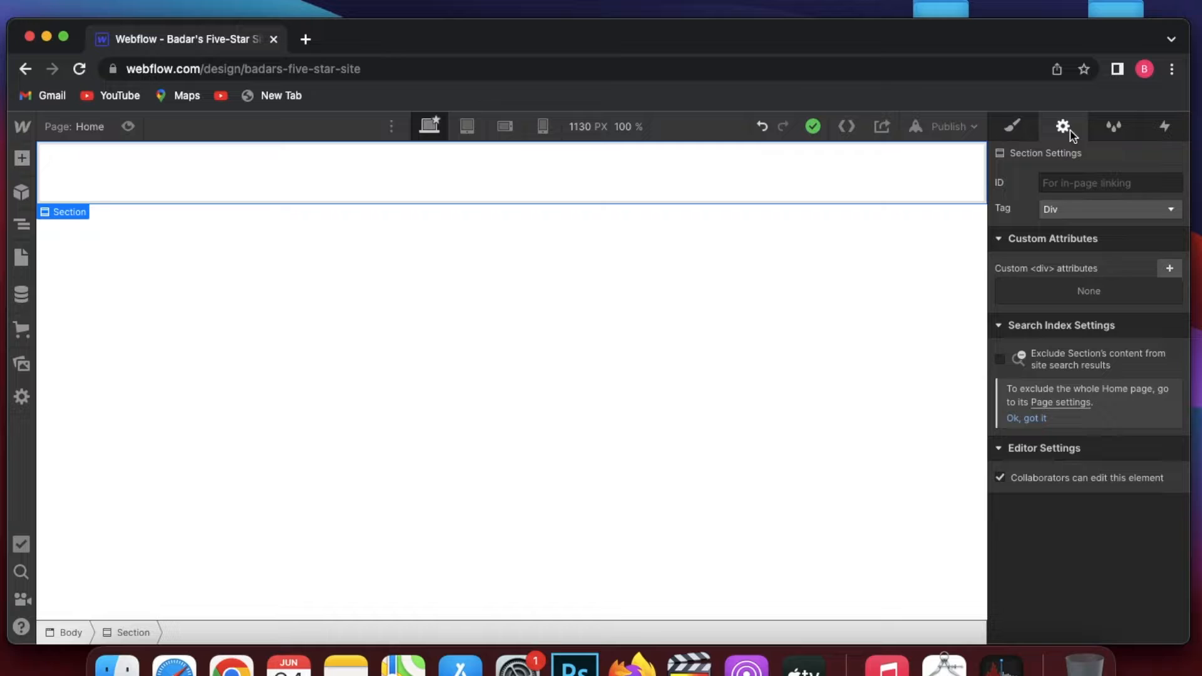
pyautogui.click(1108, 131)
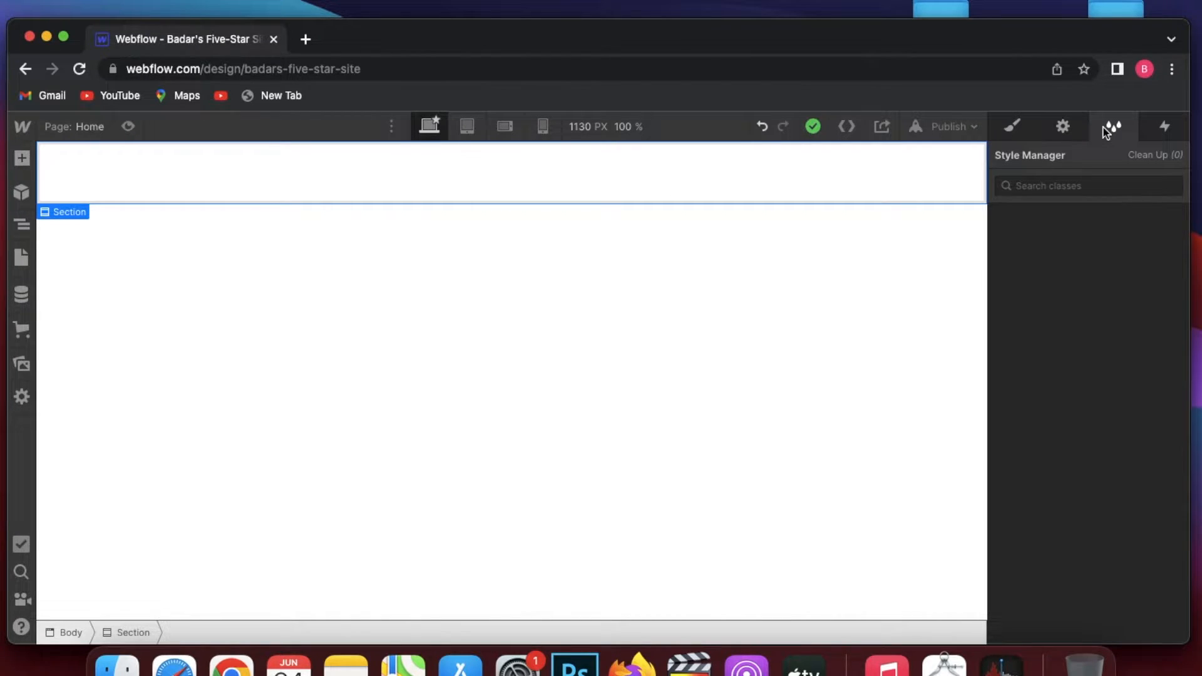
pyautogui.click(1150, 136)
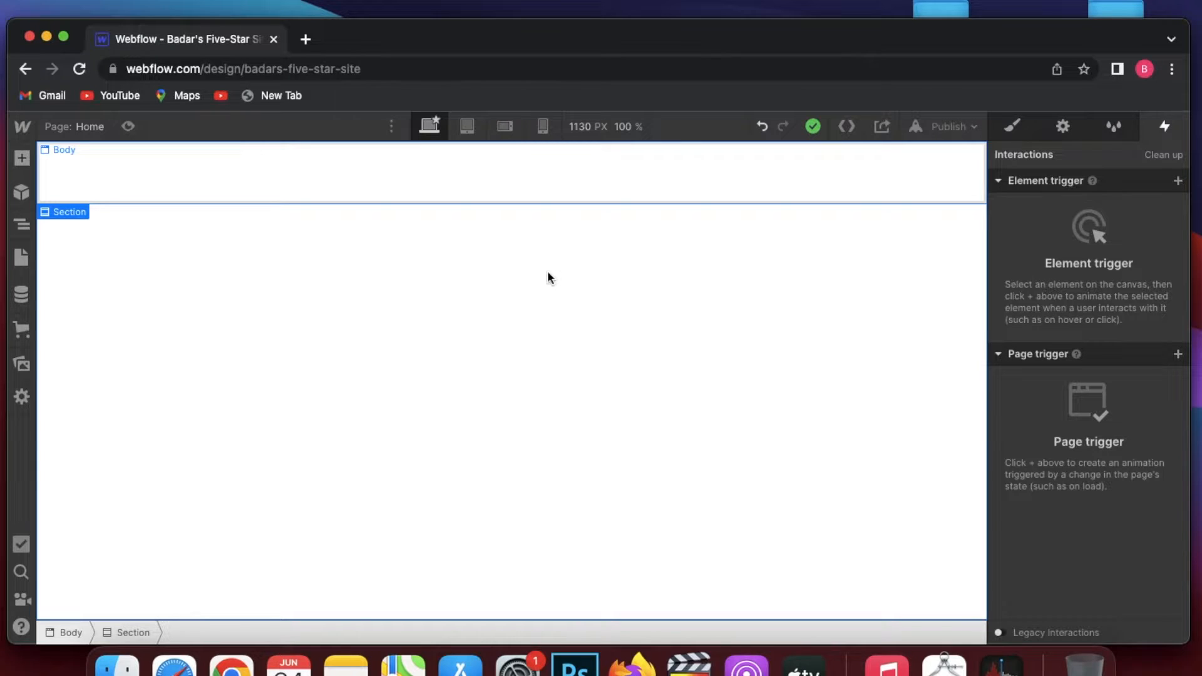
# Undo the section insertion and add a Section to the page again by finding it with the quick search.
pyautogui.press('super+z')
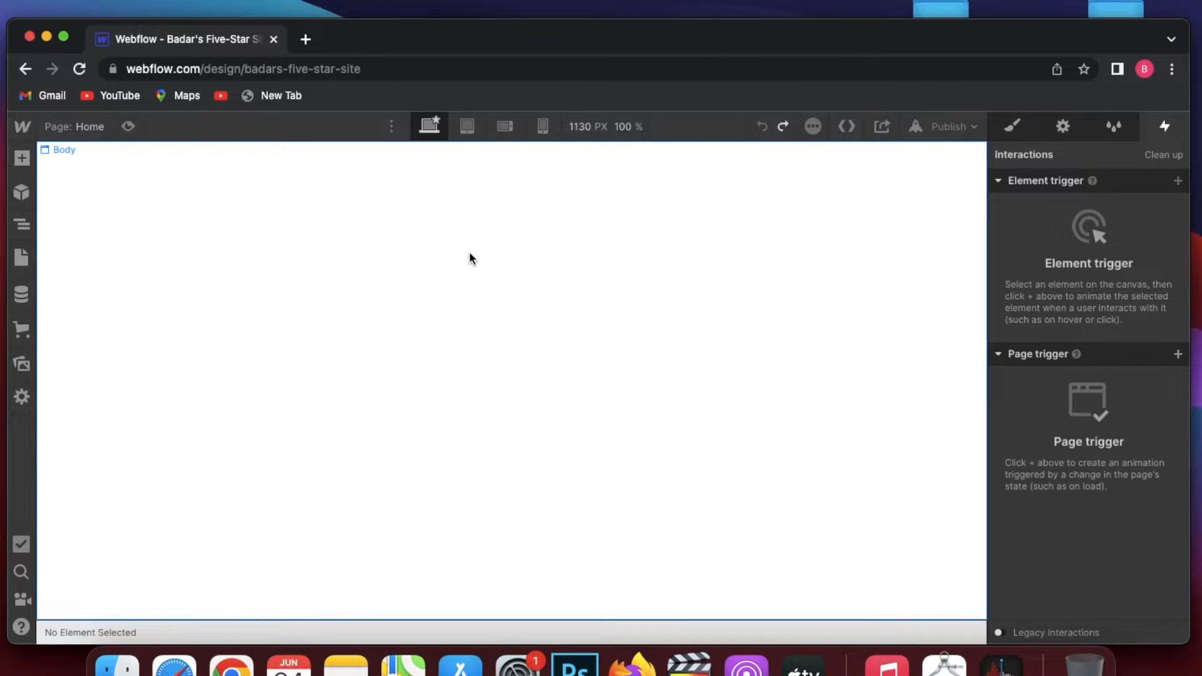
pyautogui.press('super+e')
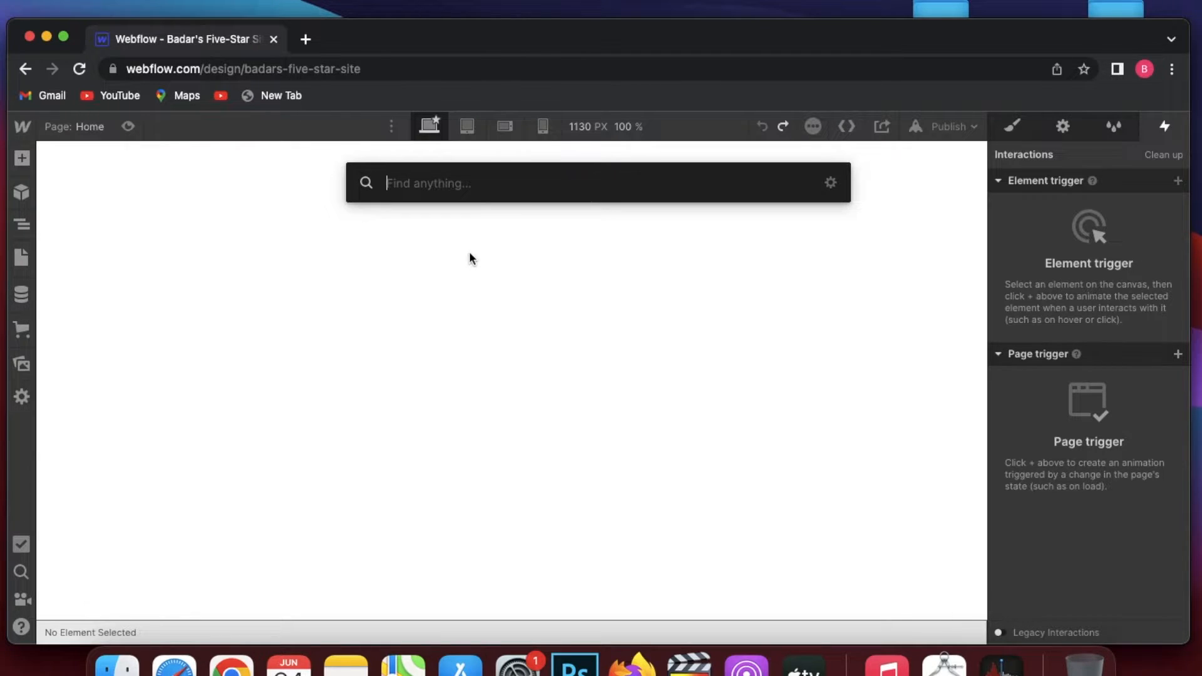
pyautogui.write('sec')
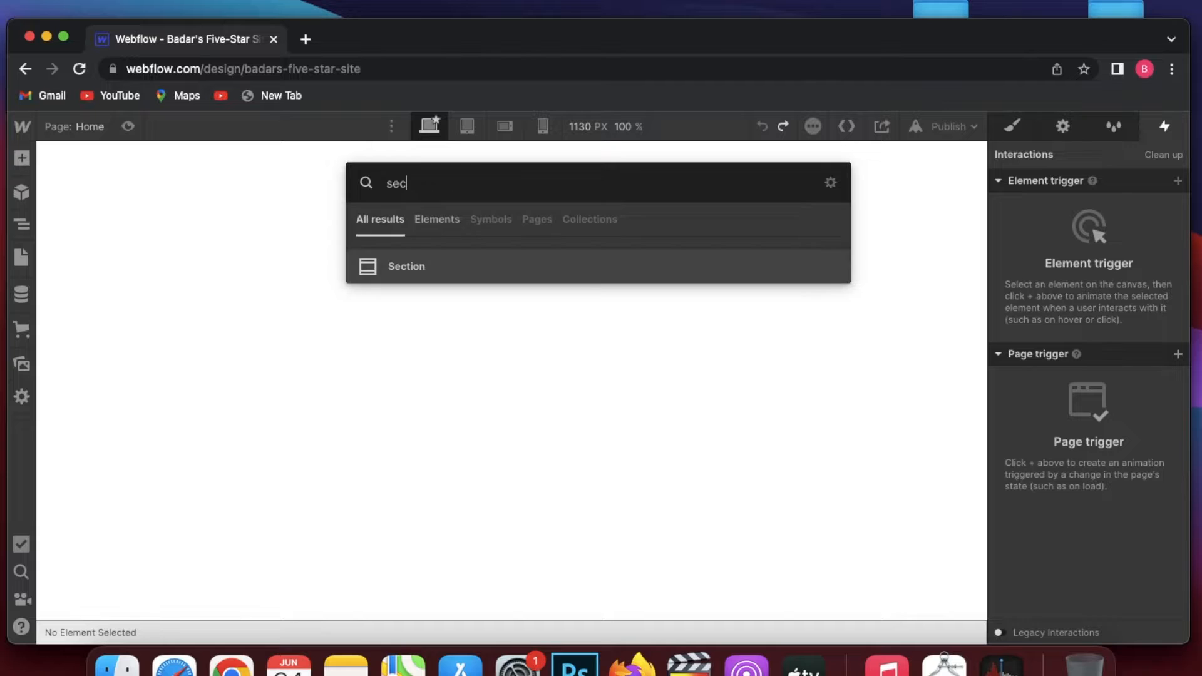
pyautogui.click(436, 267)
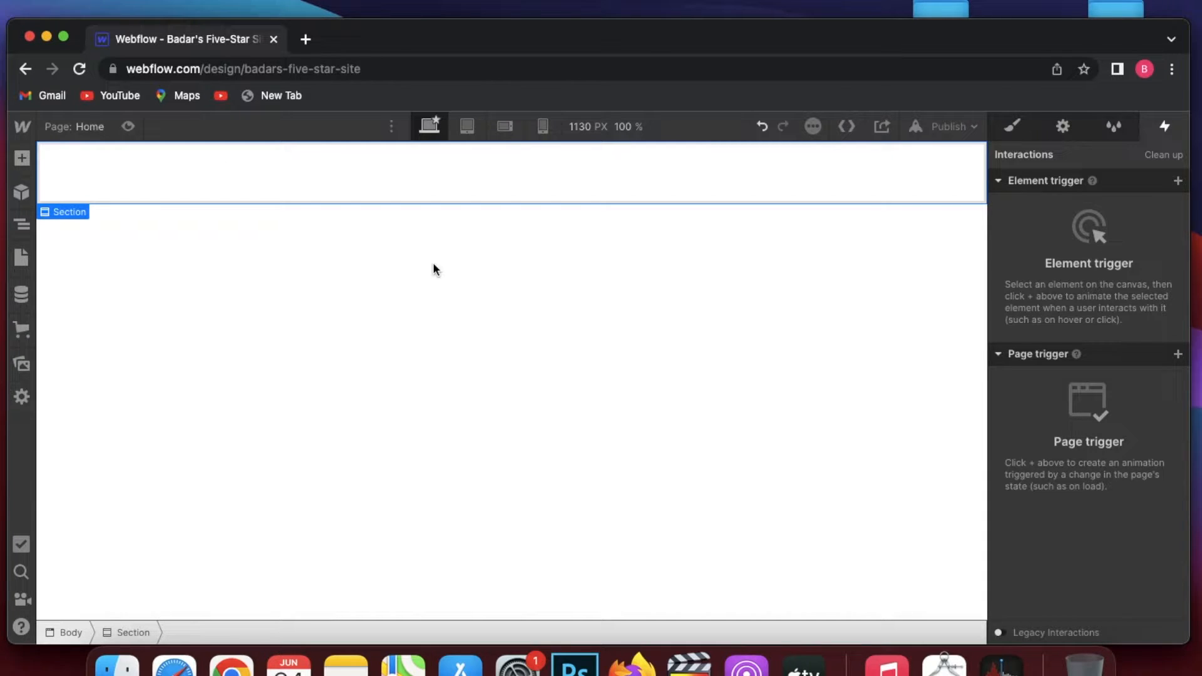
# Find the Navbar element with the quick search and add it inside the section.
pyautogui.click(440, 336)
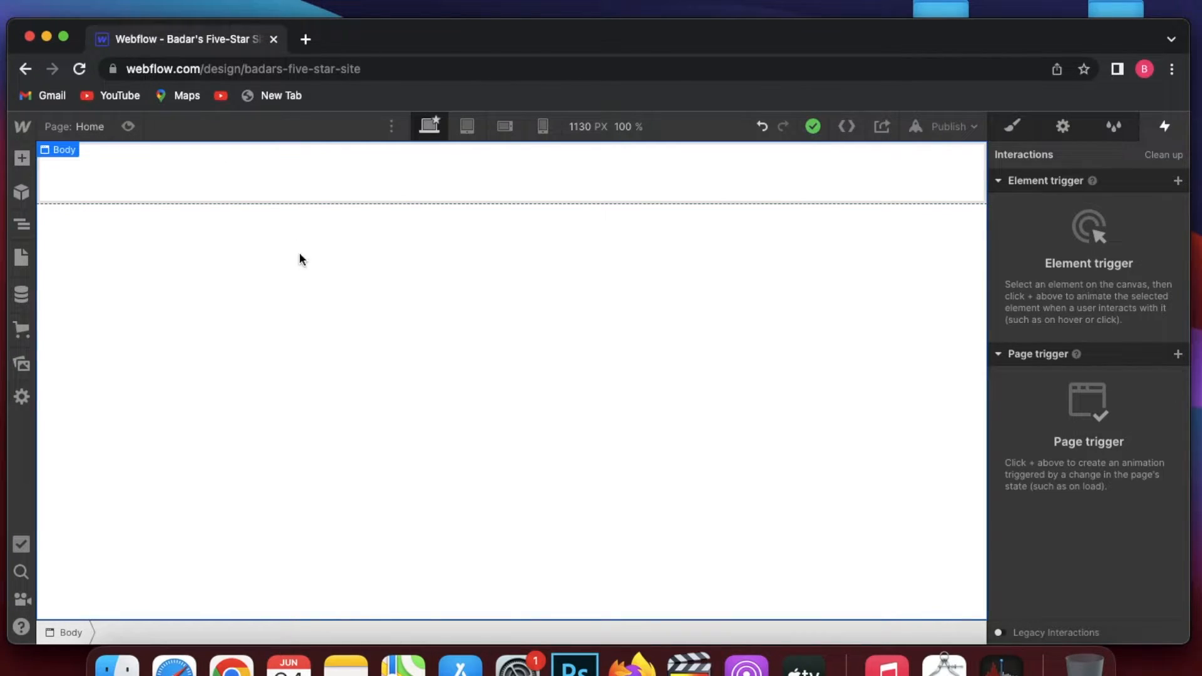
pyautogui.press('super+e')
pyautogui.write('nav')
pyautogui.click(396, 264)
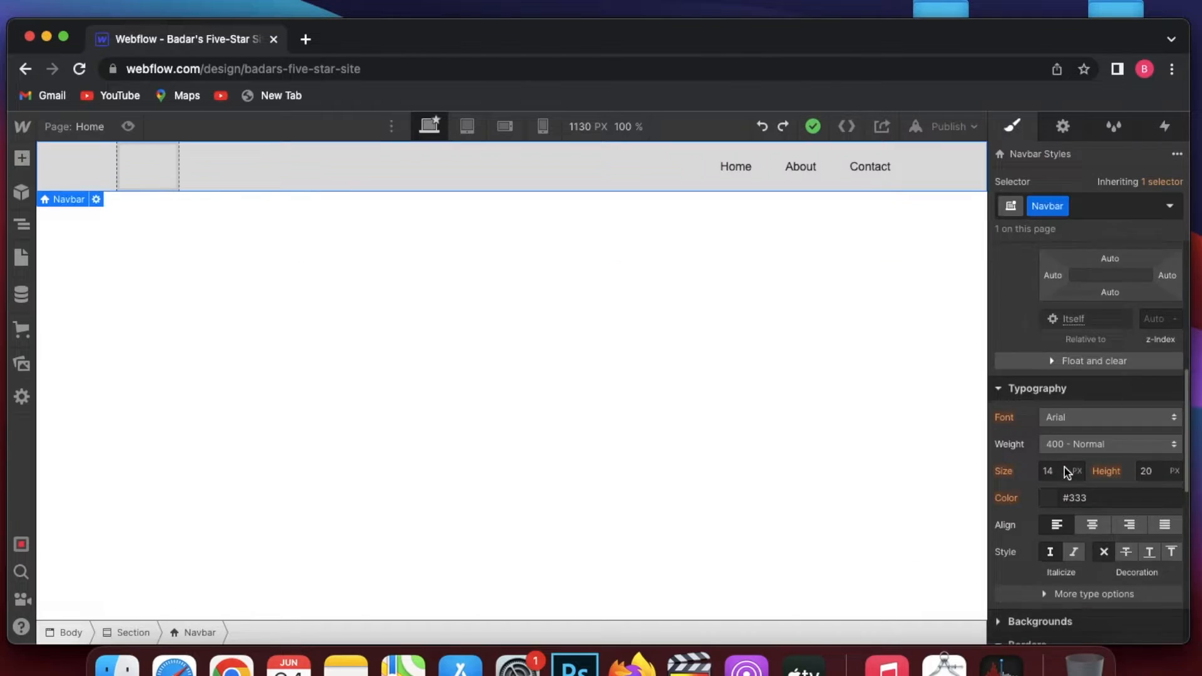
pyautogui.scroll(-5, 1065, 471)
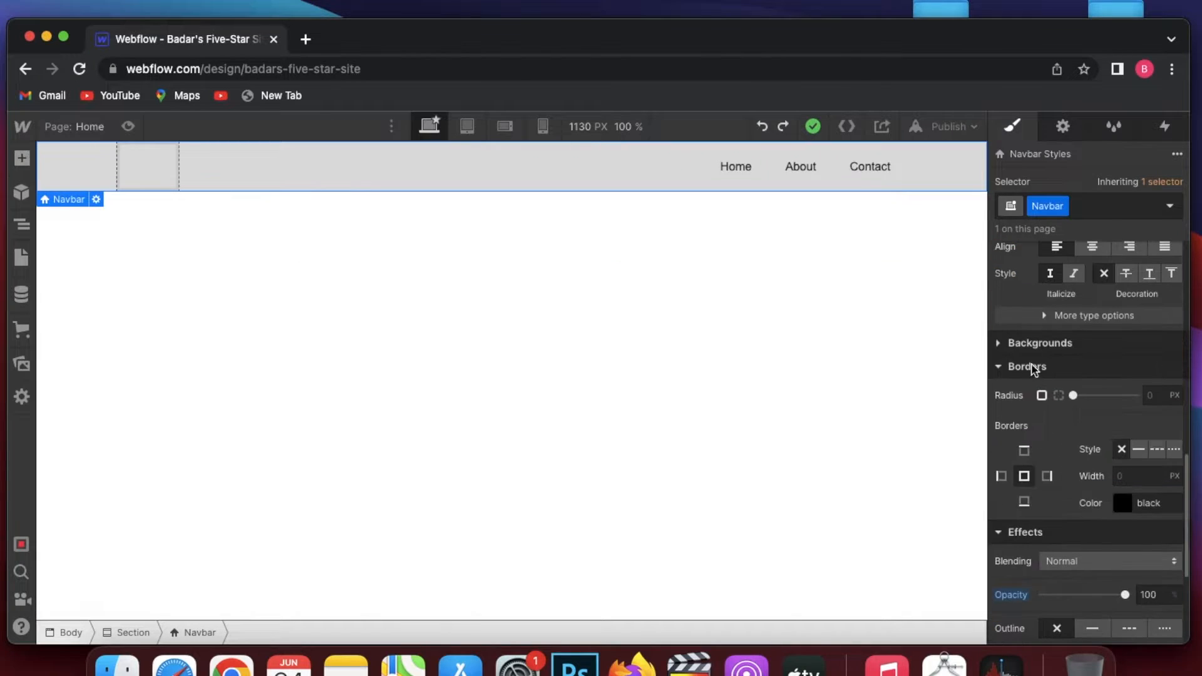
# Set the Navbar's background color to white.
pyautogui.click(1024, 344)
pyautogui.scroll(-1, 1033, 433)
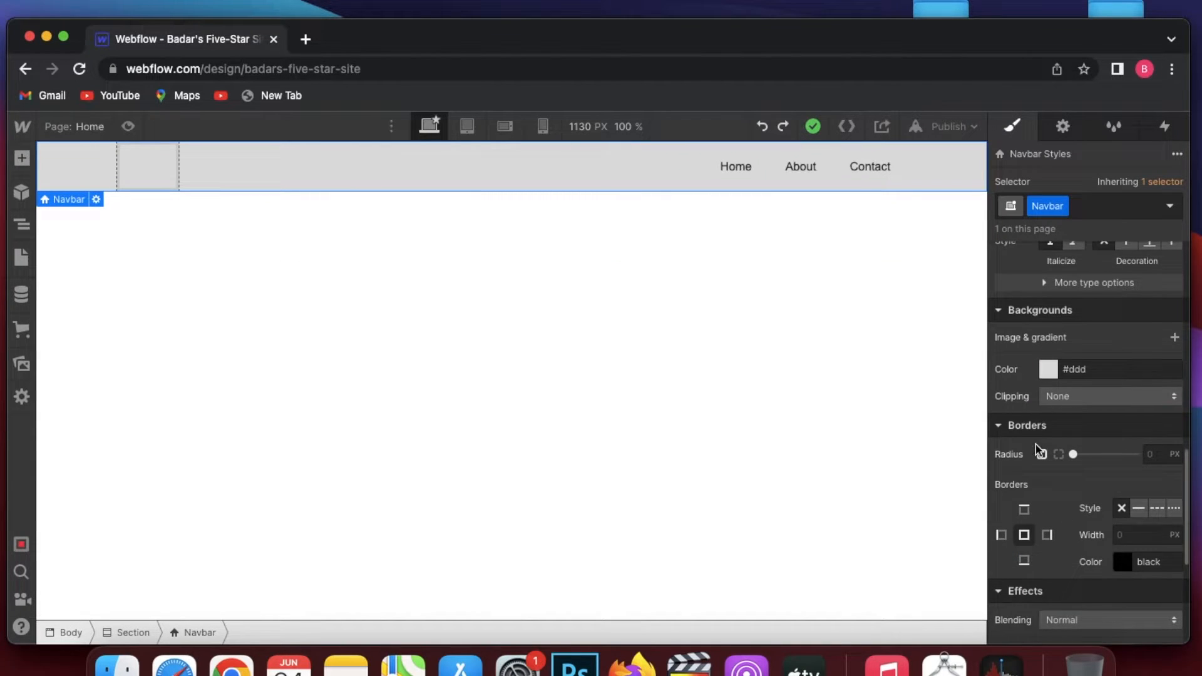
pyautogui.click(1051, 373)
pyautogui.moveTo(996, 262); pyautogui.dragTo(996, 247)
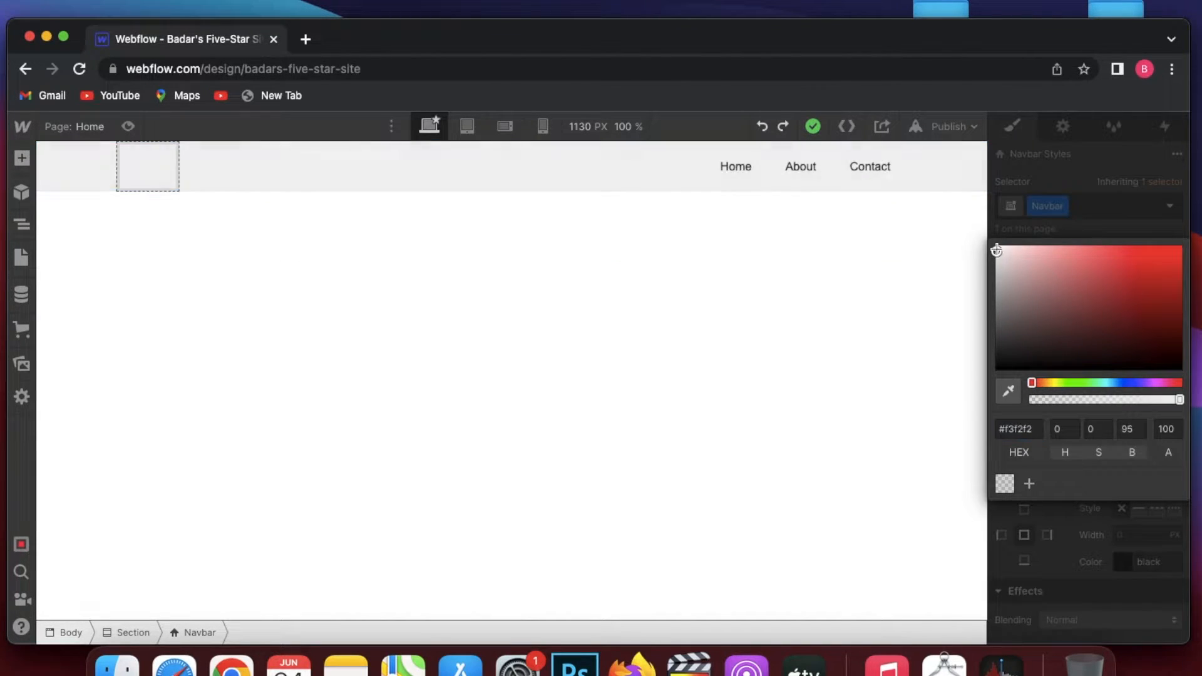
pyautogui.click(840, 280)
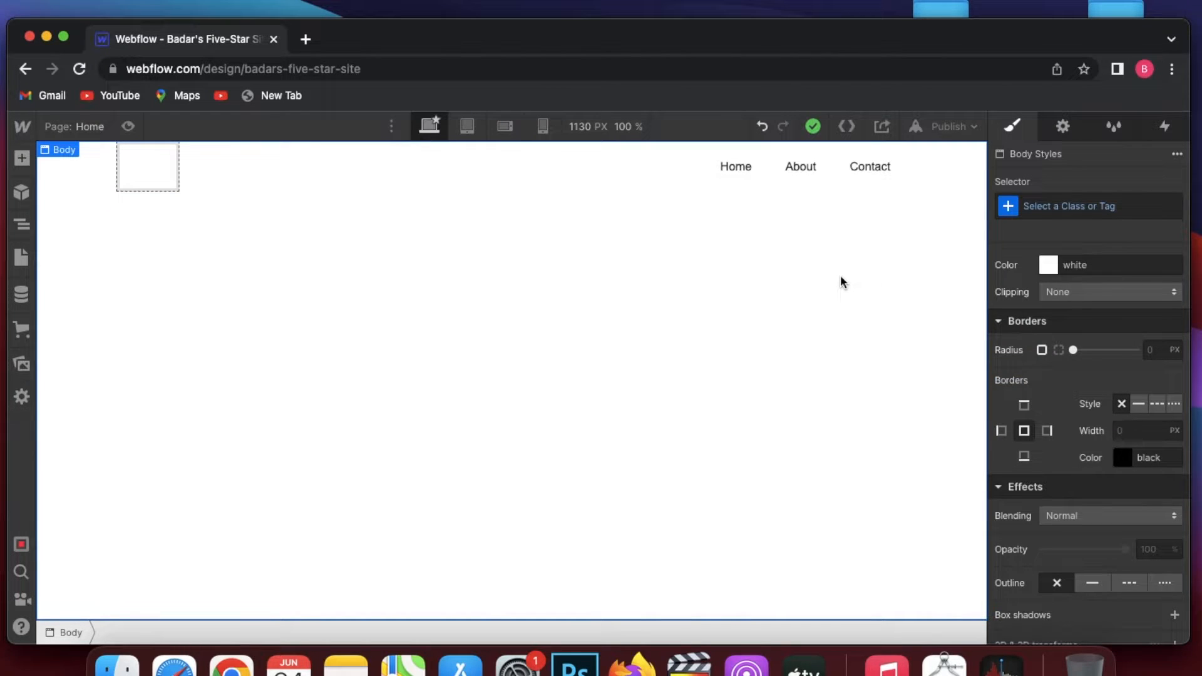
# Select the Section through the page's element hierarchy and add a Div Block inside it with the quick search.
pyautogui.click(284, 175)
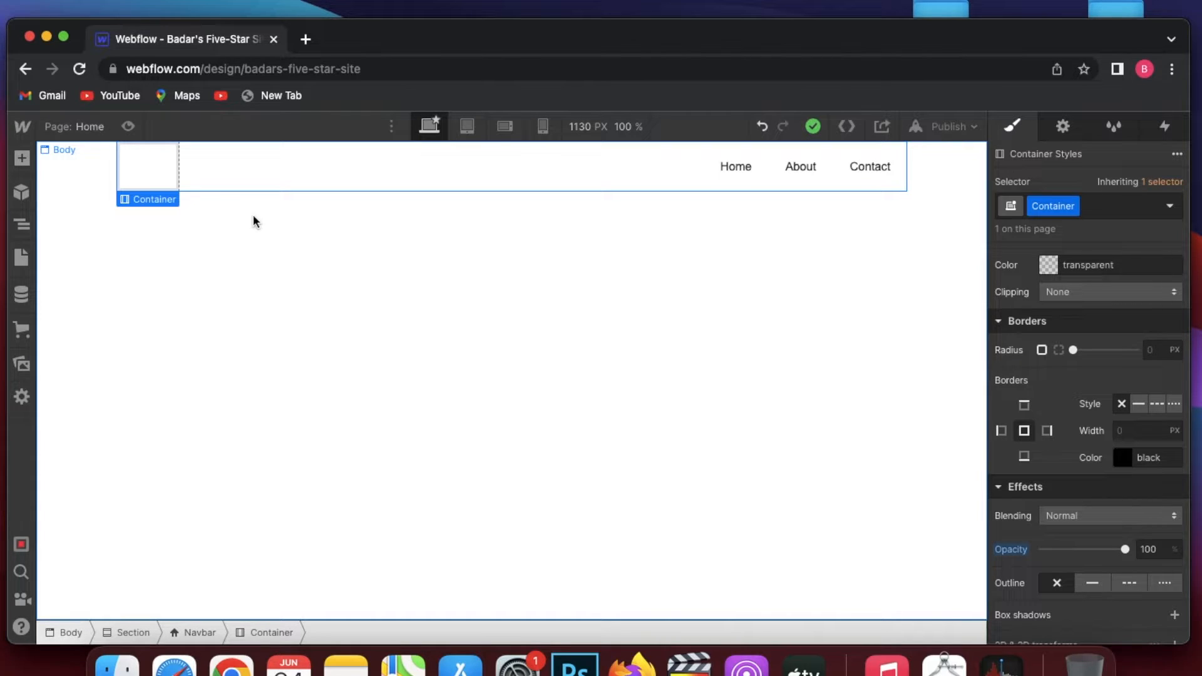
pyautogui.click(103, 245)
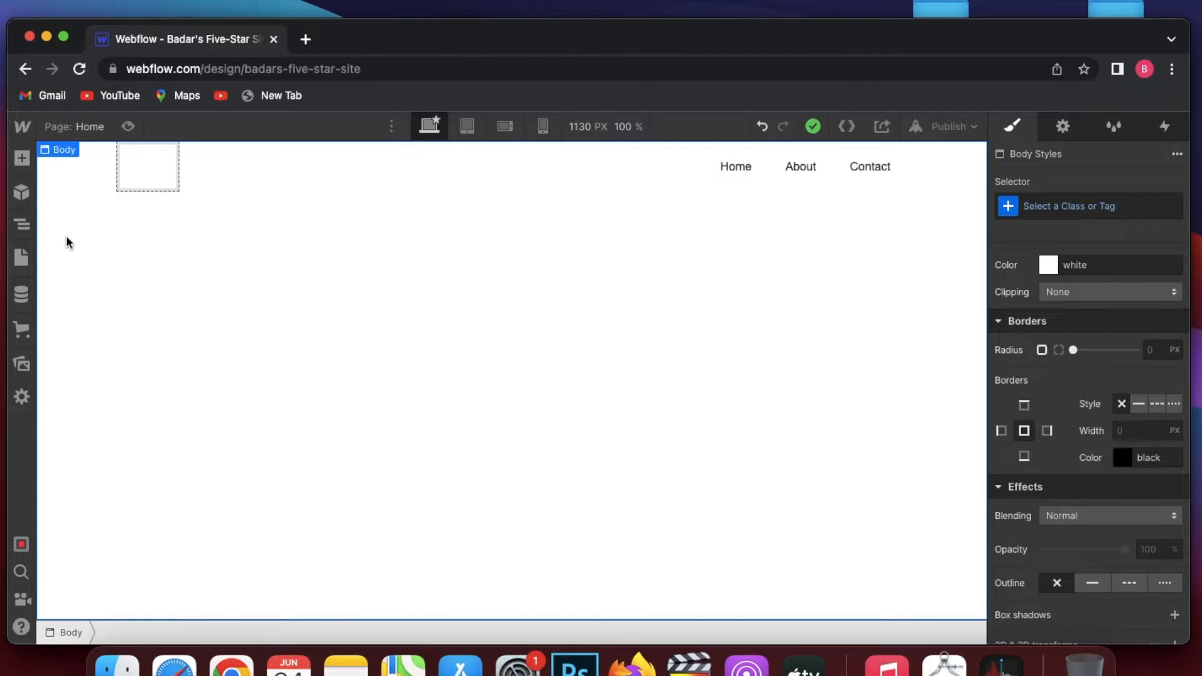
pyautogui.click(23, 225)
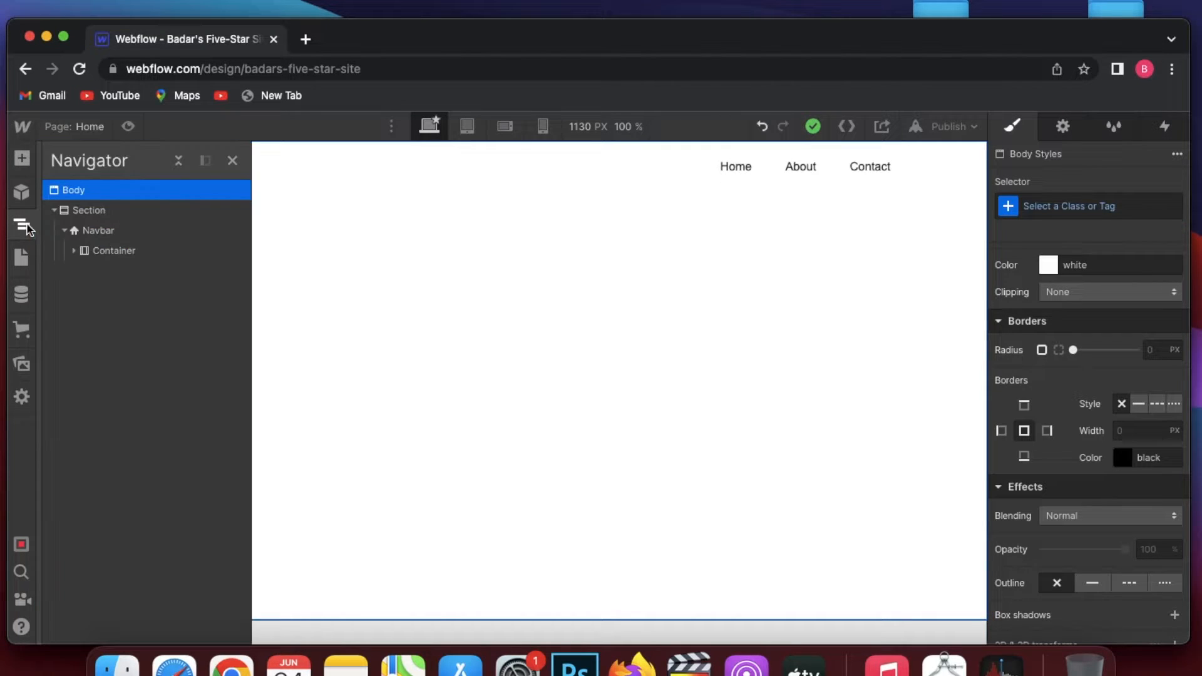
pyautogui.click(94, 211)
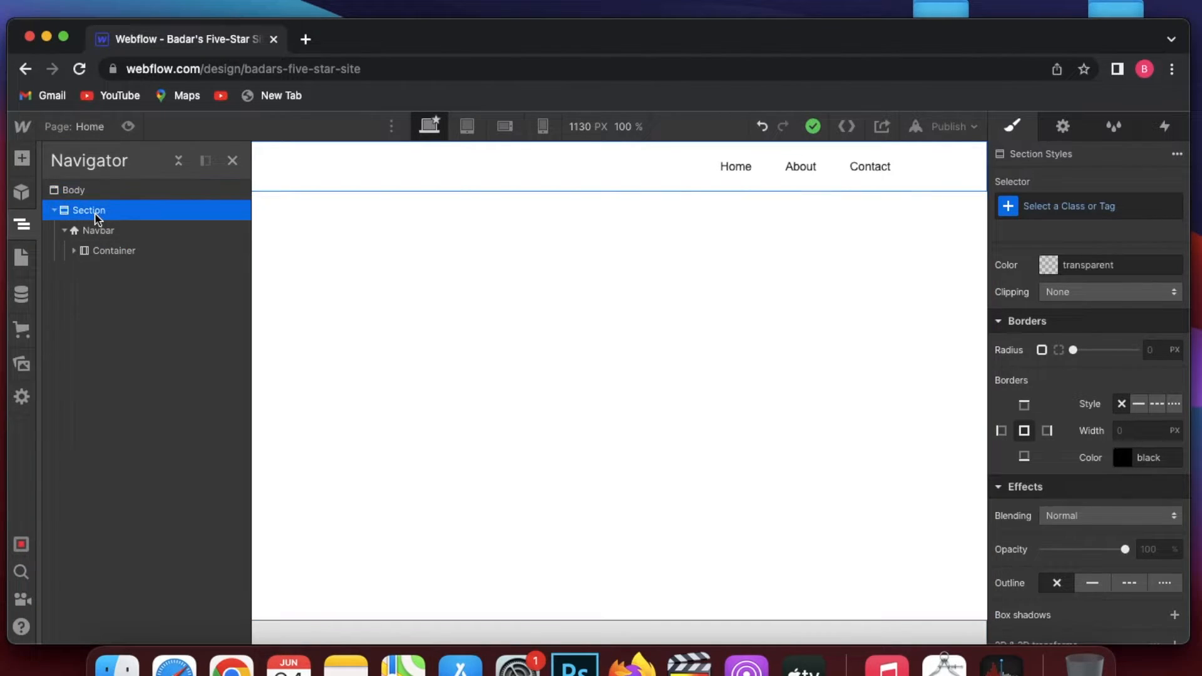
pyautogui.click(259, 268)
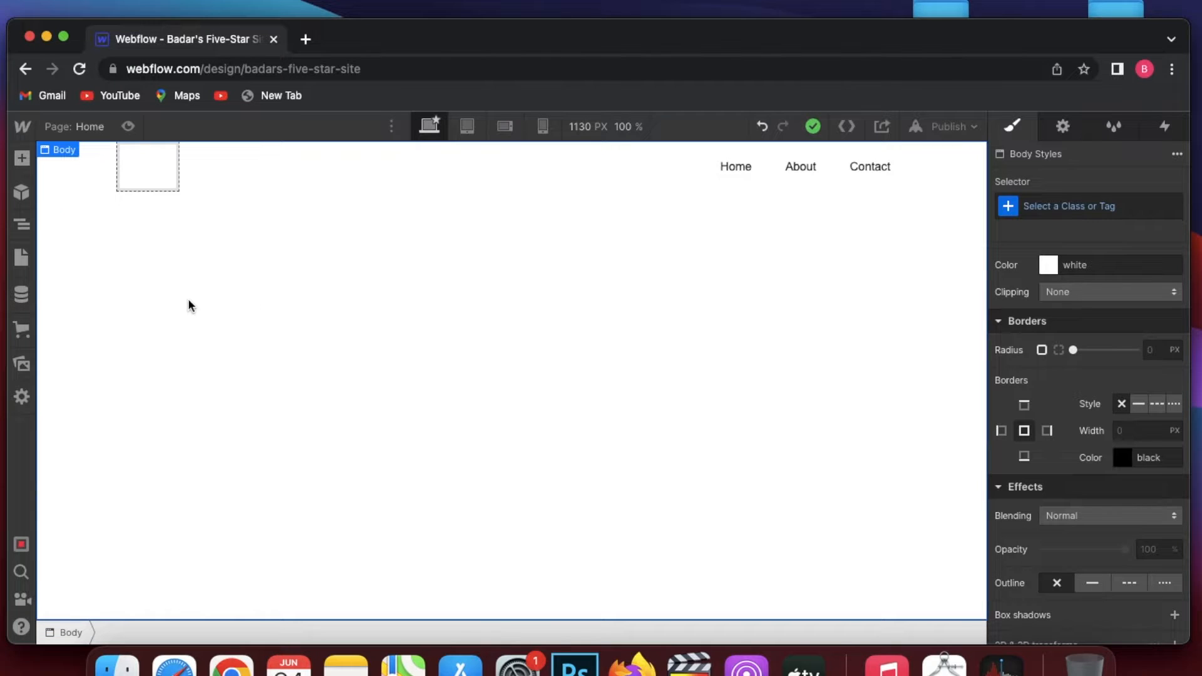
pyautogui.press('z')
pyautogui.click(100, 213)
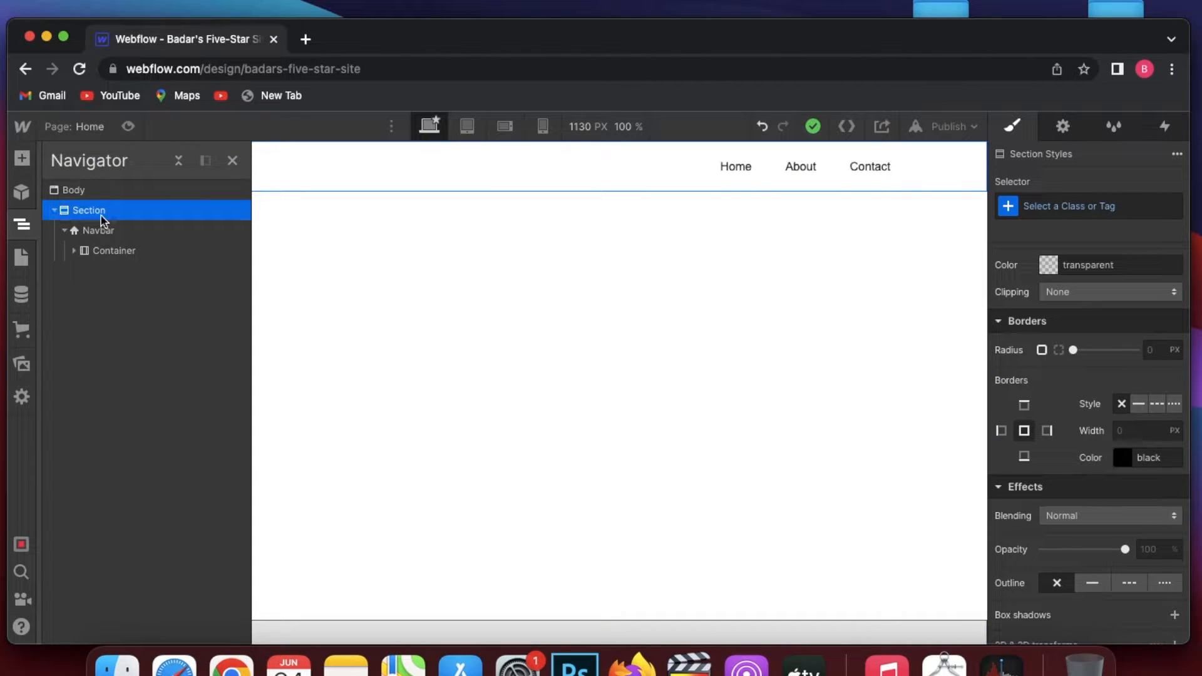
pyautogui.click(232, 161)
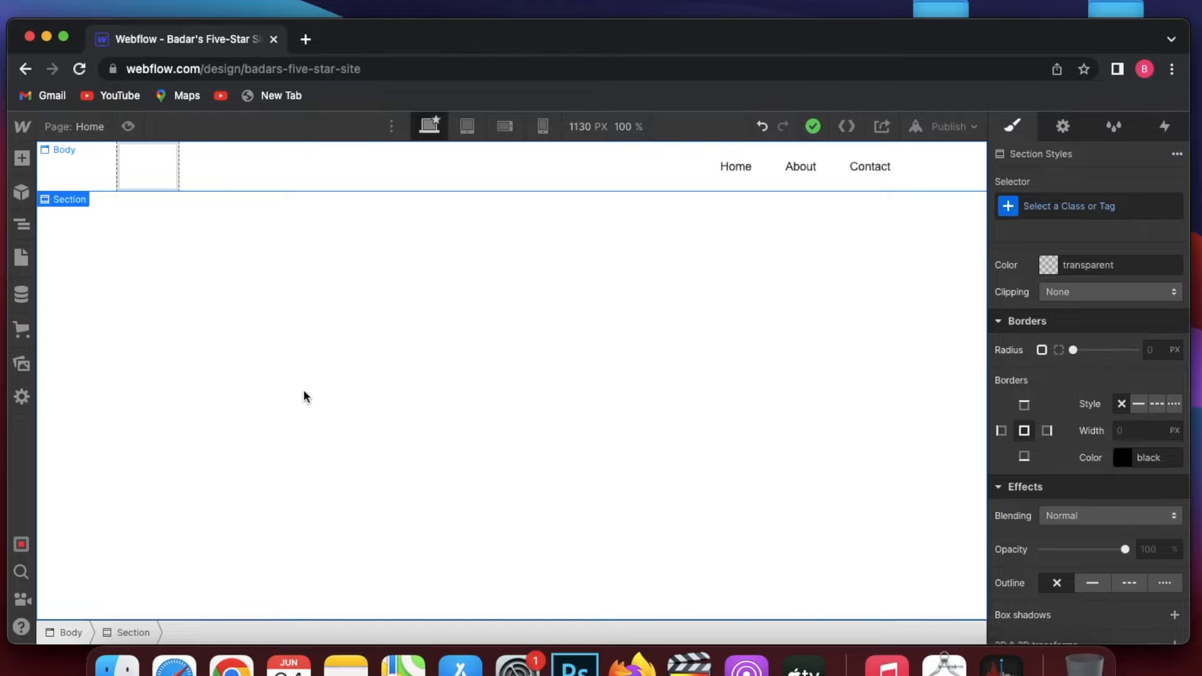
pyautogui.press('super+e')
pyautogui.write('div')
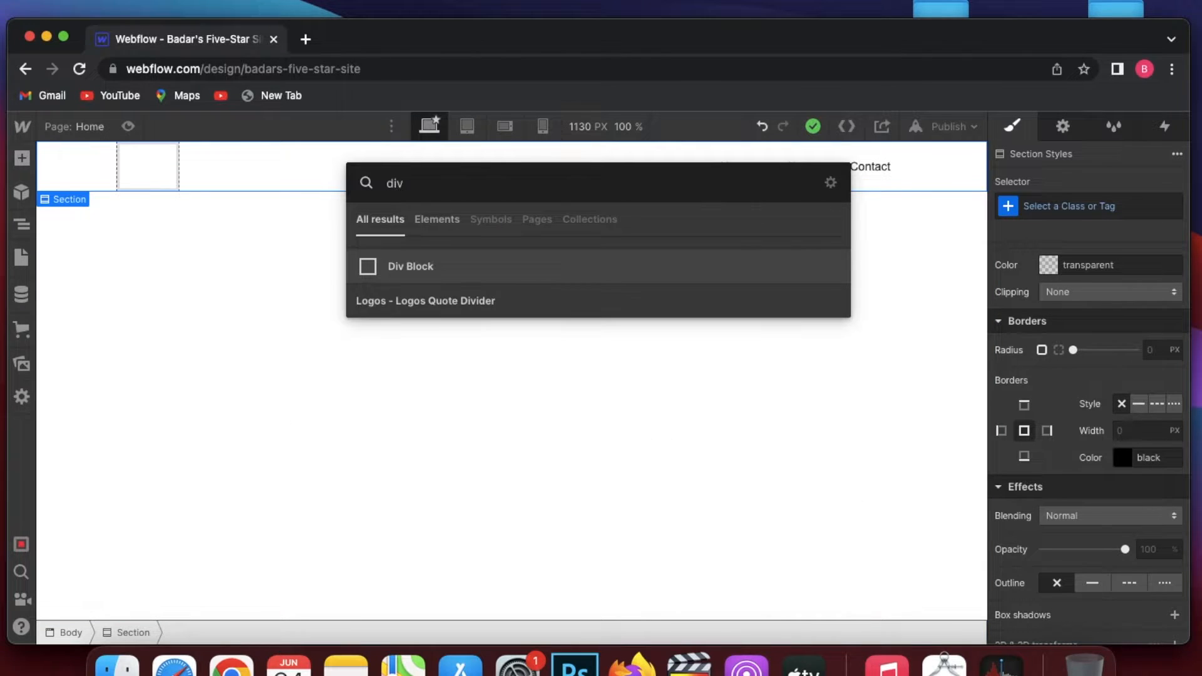
pyautogui.click(442, 267)
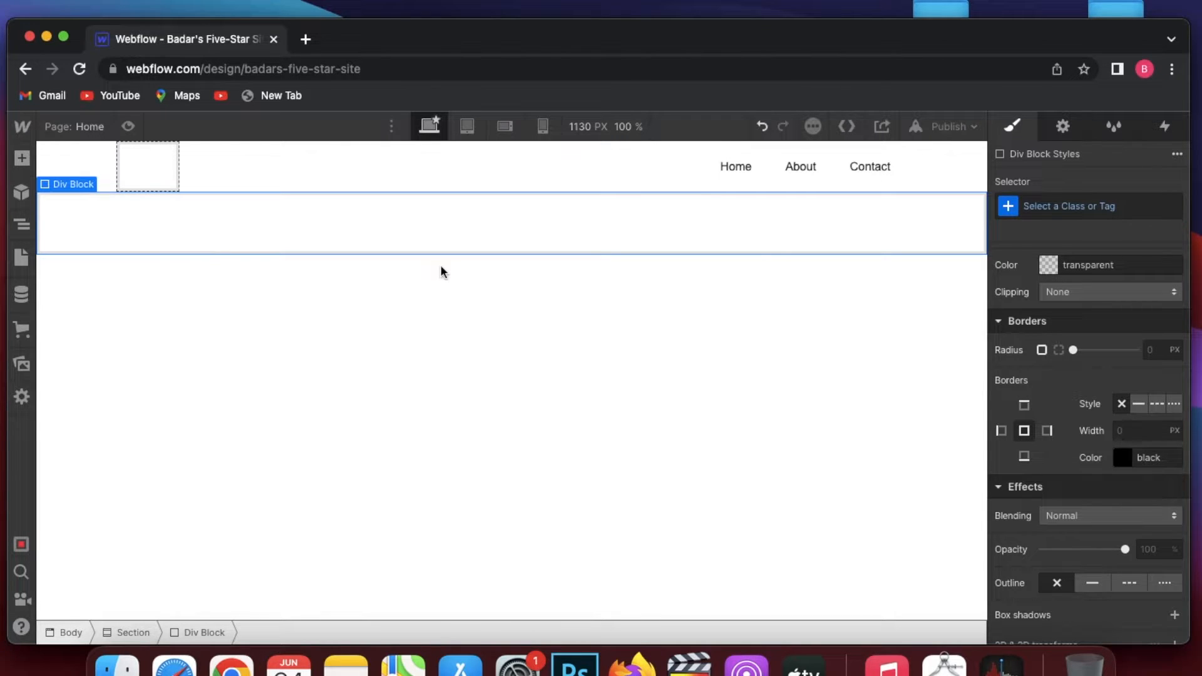
# Try to name the new Div Block's class section 1, and set its size to 100 px wide and 800 px high.
pyautogui.click(1070, 206)
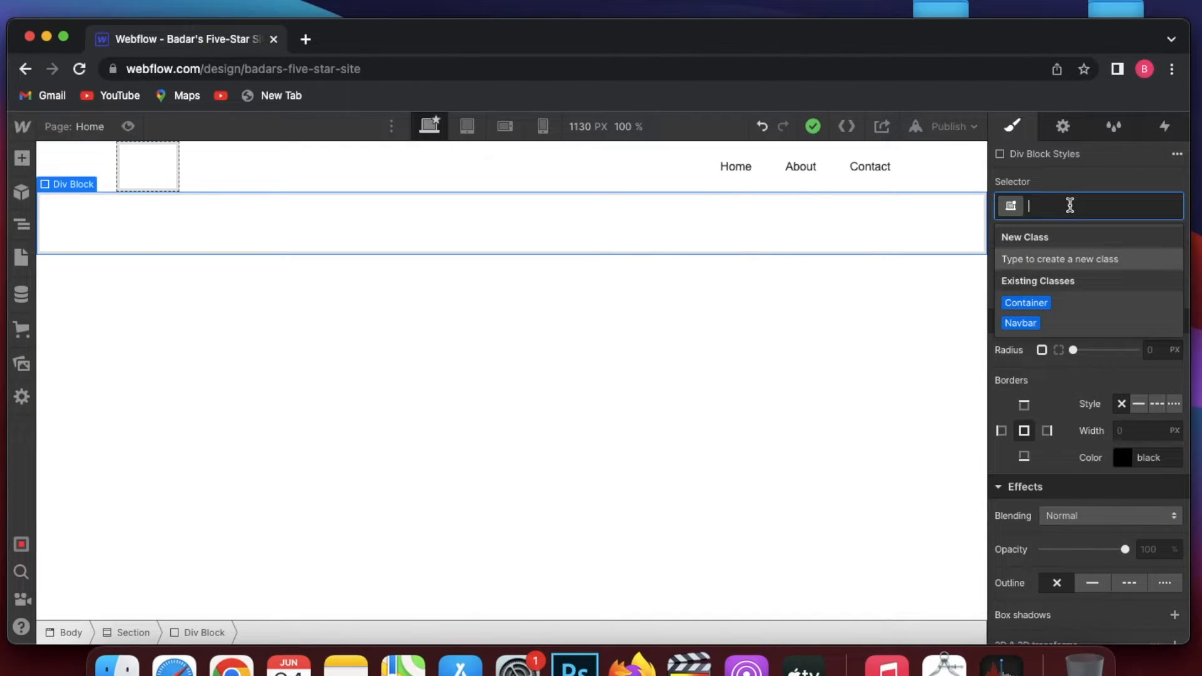
pyautogui.write('section 1')
pyautogui.scroll(10, 1115, 442)
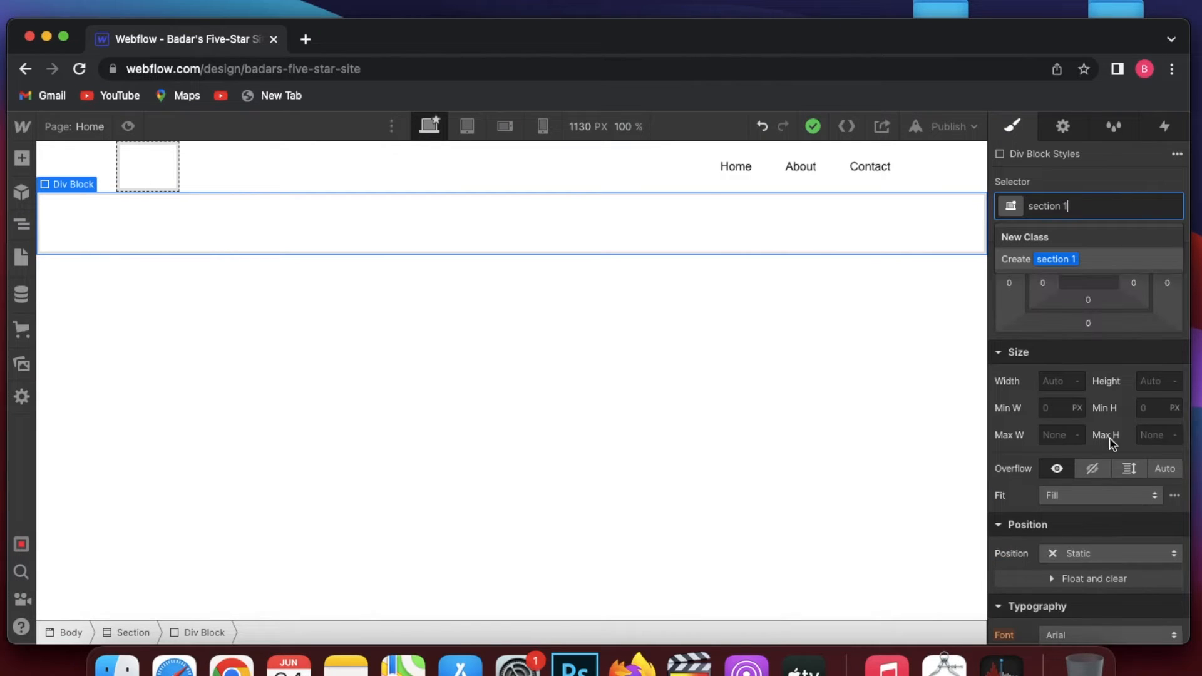
pyautogui.click(1057, 381)
pyautogui.write('100')
pyautogui.click(1157, 382)
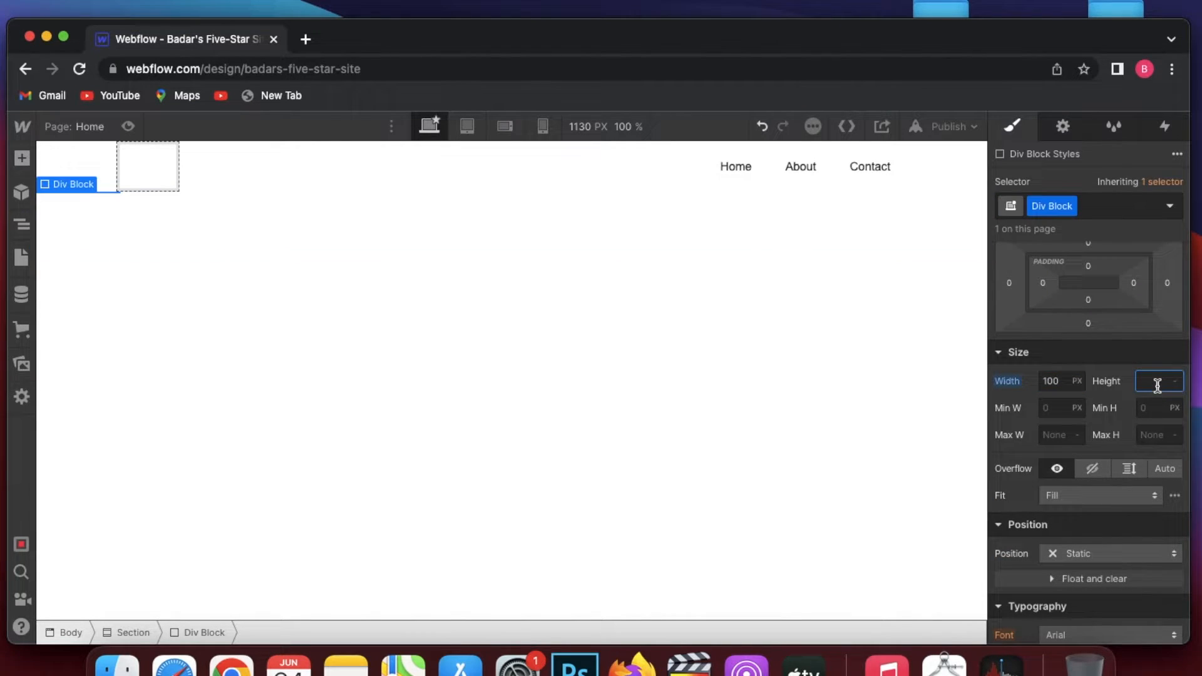
pyautogui.write('800')
pyautogui.press('Return')
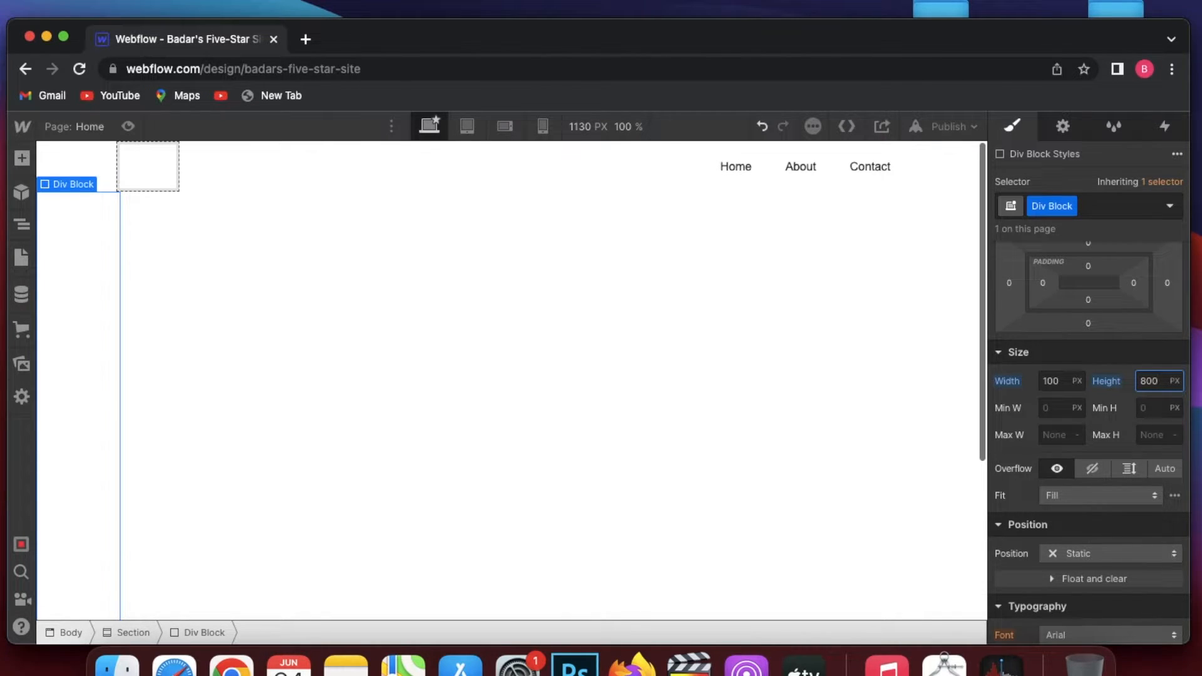
pyautogui.click(1098, 484)
# Give the Div Block in the section a horizontal flex layout with its children centered in both alignment and justification.
pyautogui.click(163, 468)
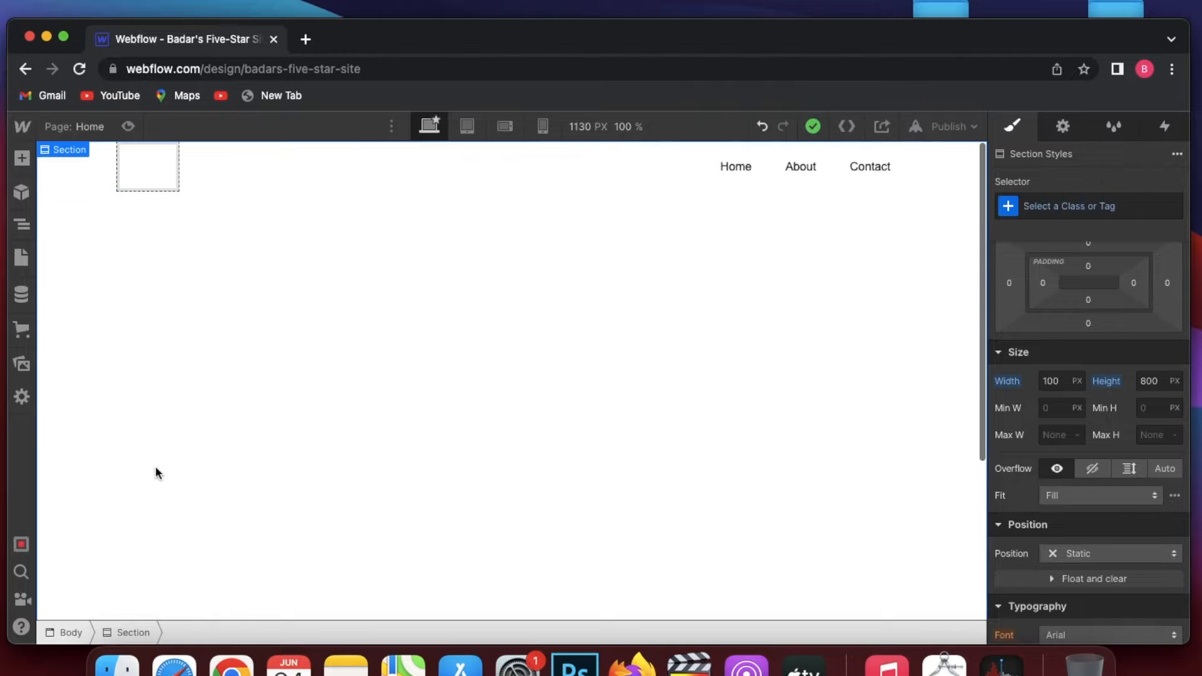
pyautogui.click(99, 429)
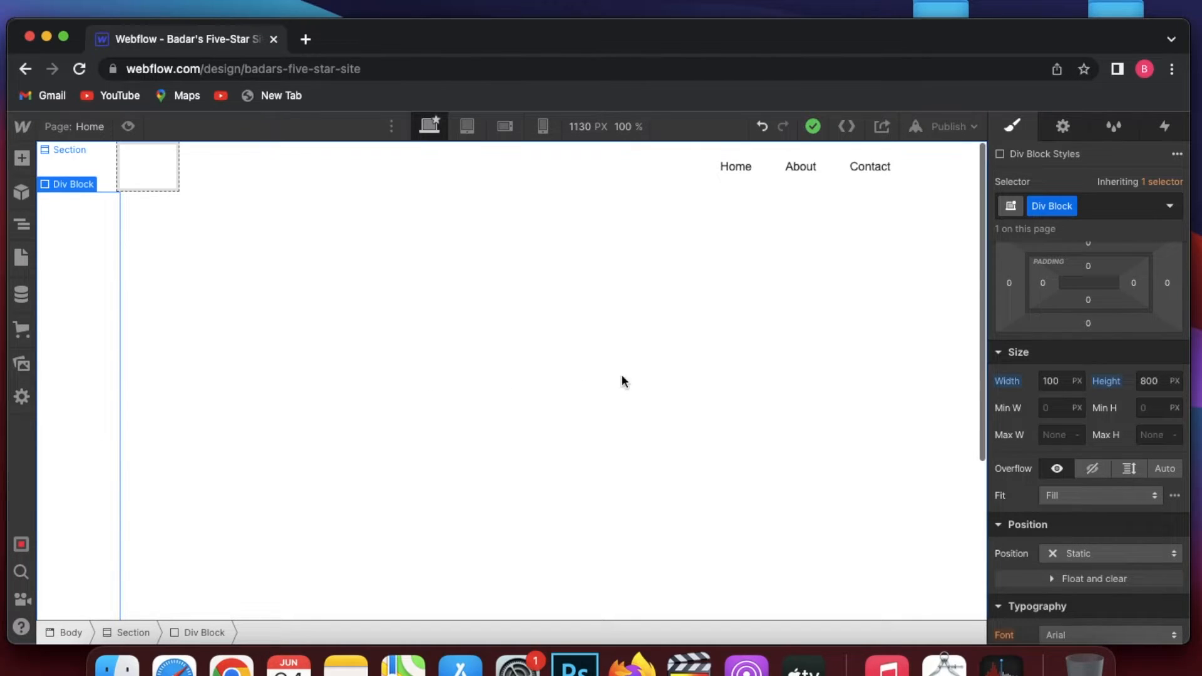
pyautogui.scroll(3, 1061, 348)
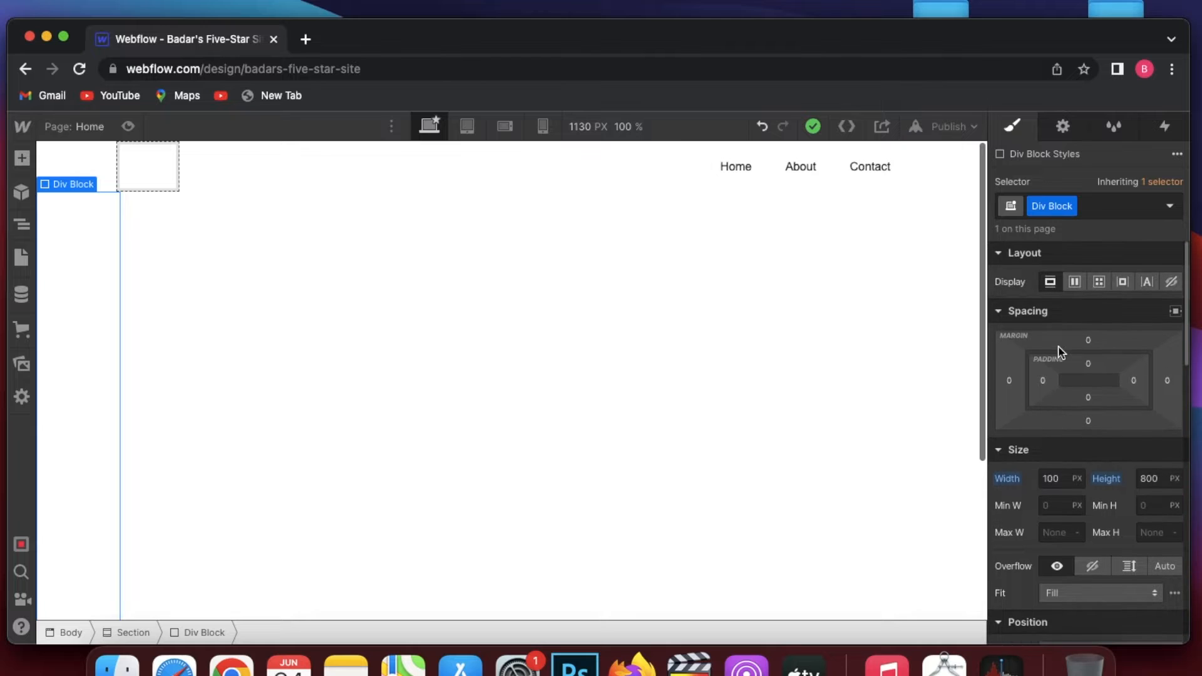
pyautogui.click(1074, 281)
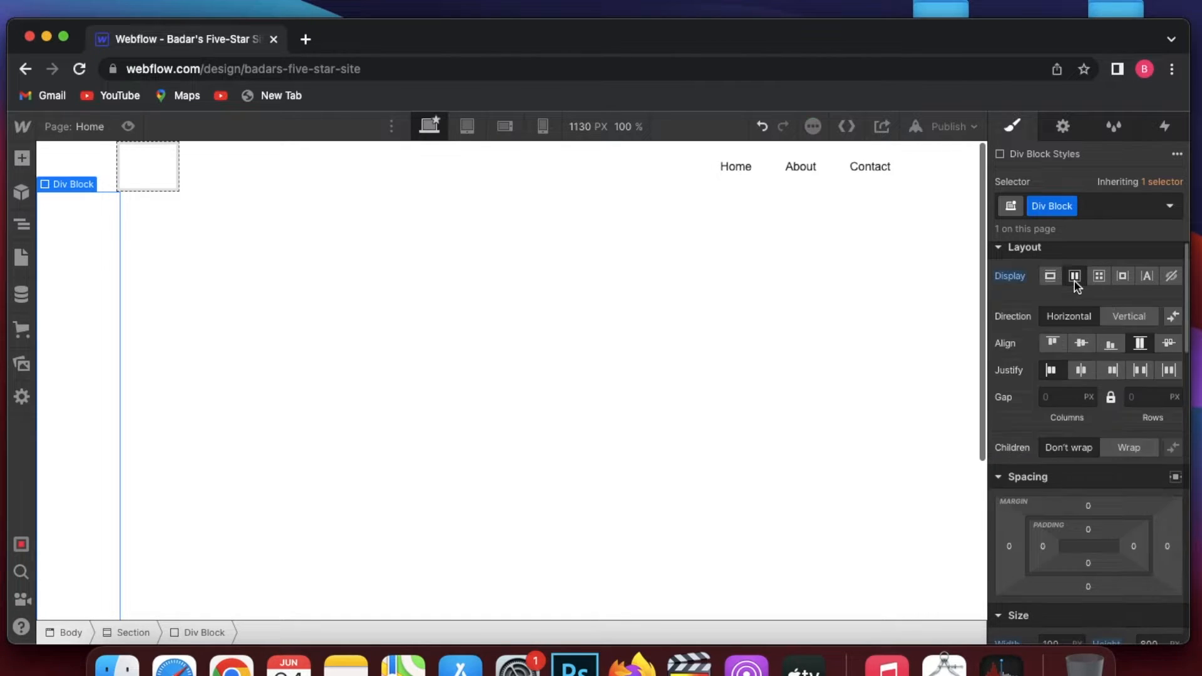
pyautogui.click(1081, 343)
pyautogui.click(1083, 370)
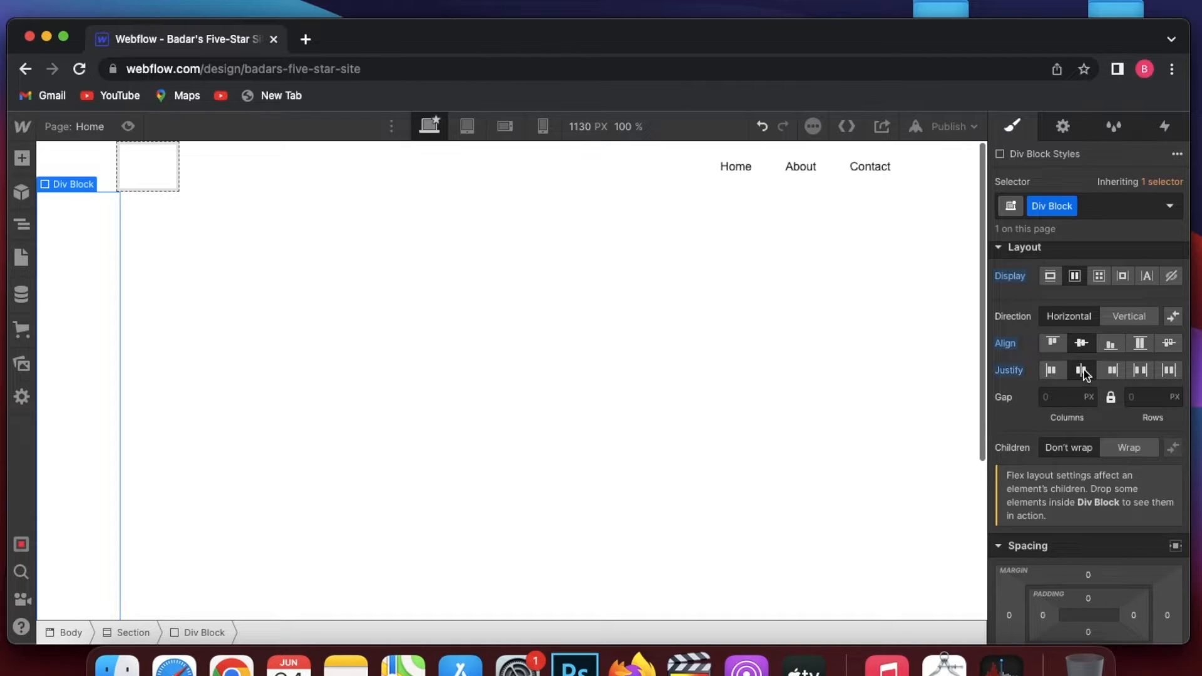
# Give the nested Div Block below the navbar a flex display with centered align and justify settings.
pyautogui.scroll(1, 1084, 371)
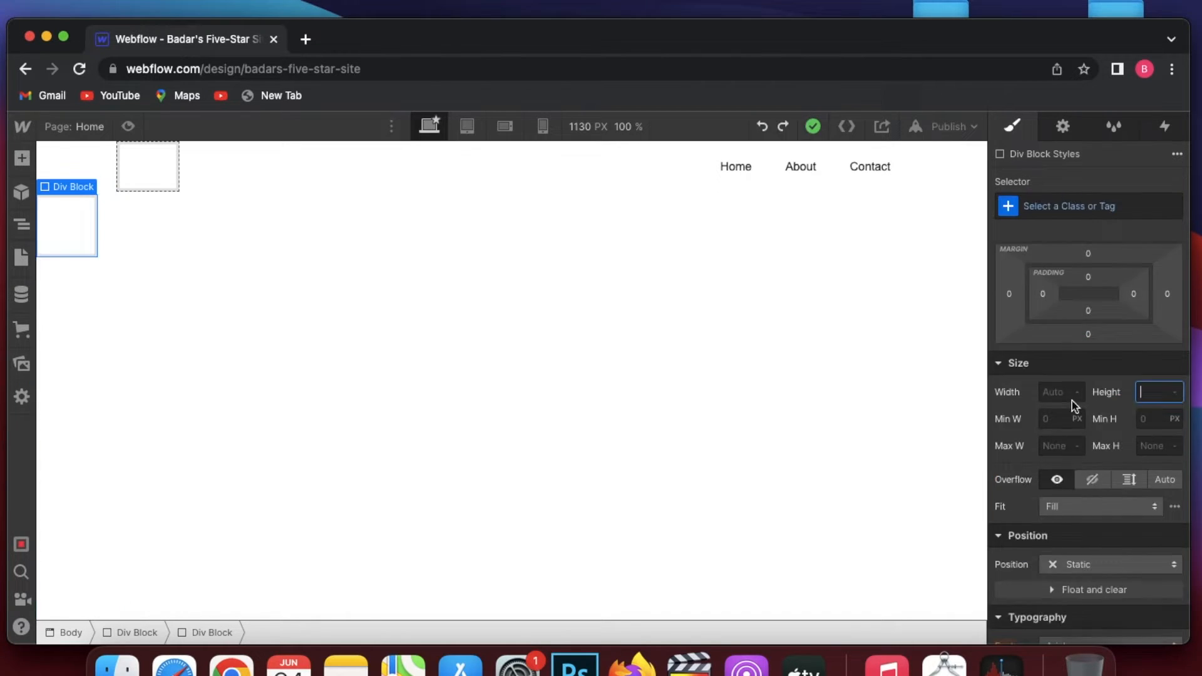
pyautogui.scroll(3, 1127, 400)
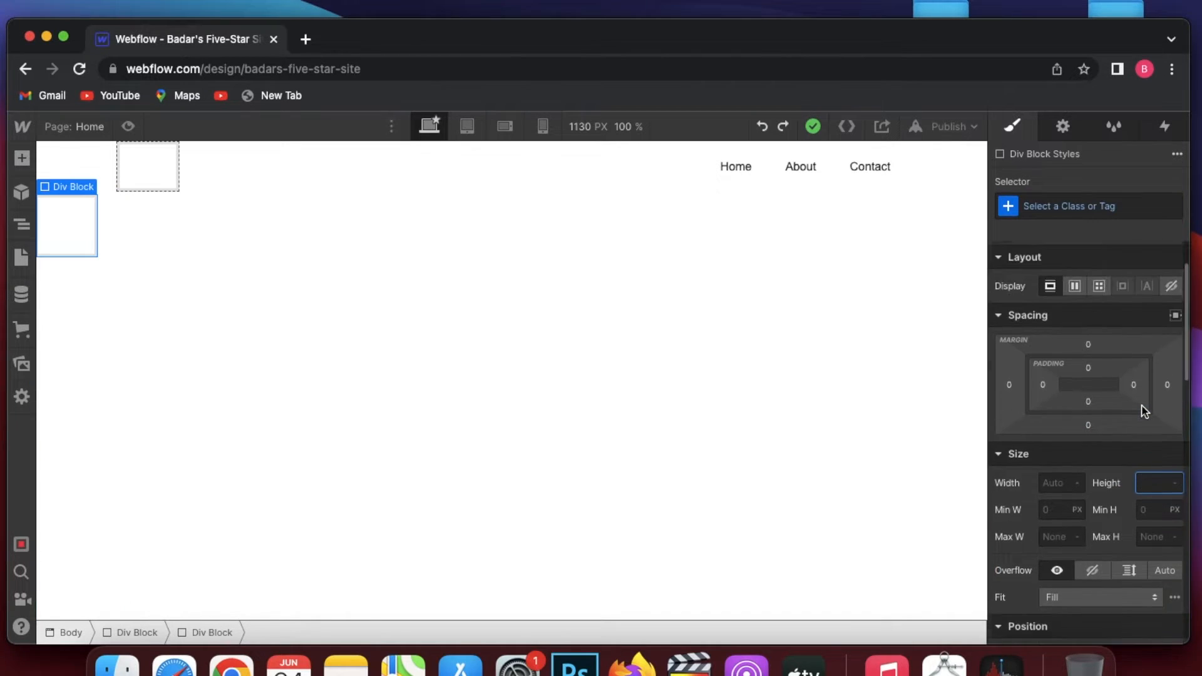
pyautogui.click(1078, 368)
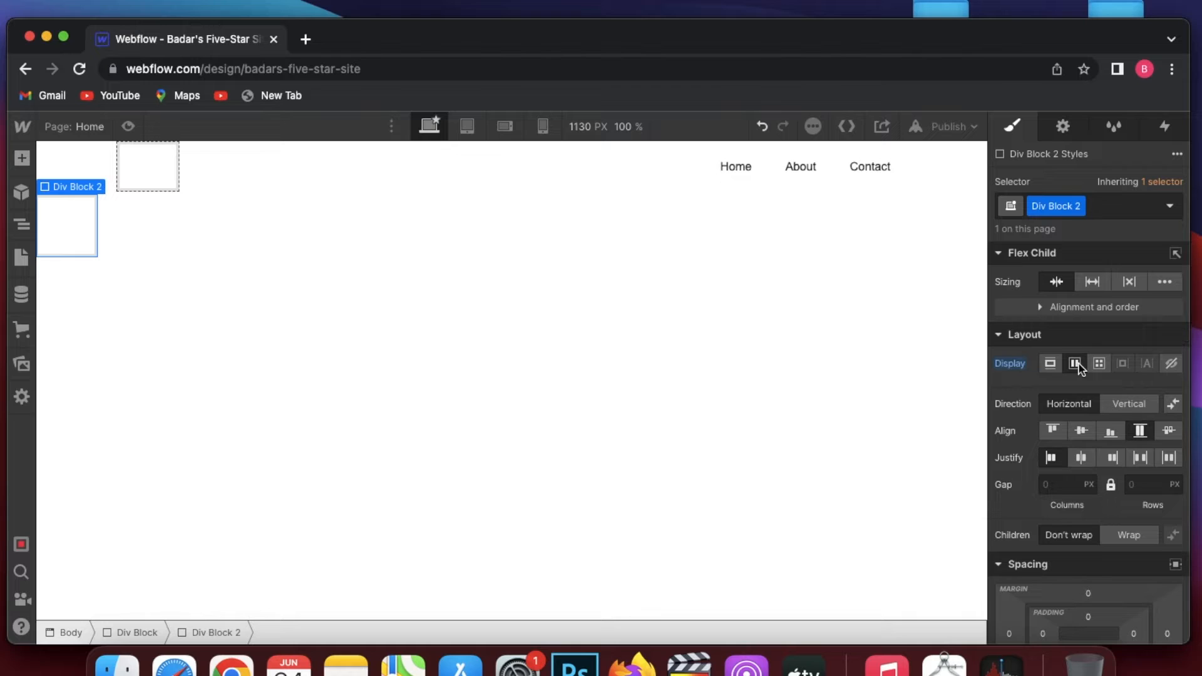
pyautogui.click(1082, 431)
pyautogui.click(1083, 457)
# Set the nested Div Block's width to 70 px and its height to 80 px.
pyautogui.scroll(-5, 1088, 461)
pyautogui.click(1064, 517)
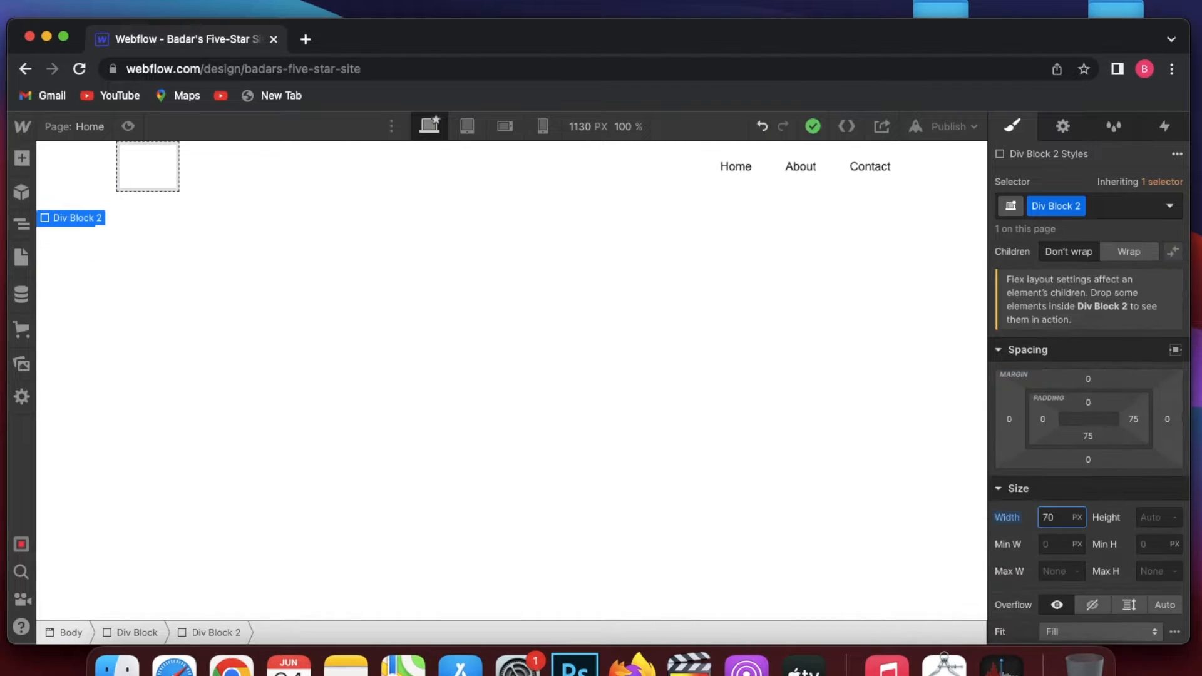
pyautogui.click(1151, 524)
pyautogui.write('80')
pyautogui.press('Return')
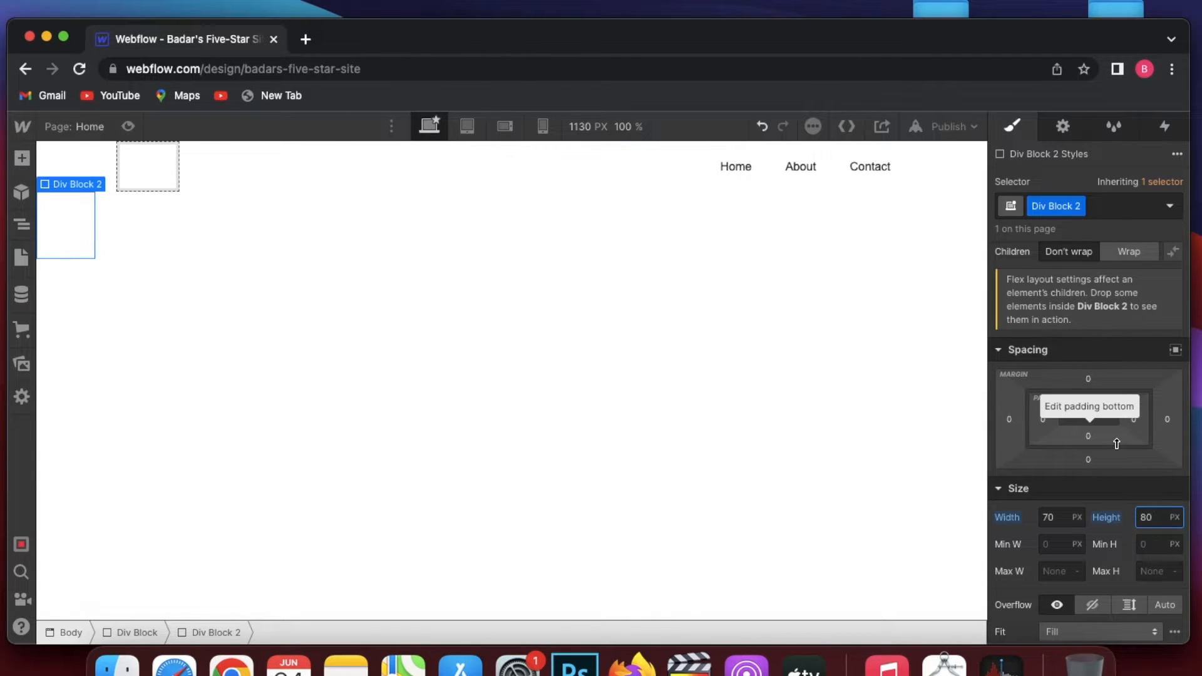
# Select the page Body and add a Grid element to it with the quick search.
pyautogui.click(355, 383)
pyautogui.press('super+e')
pyautogui.write('gri')
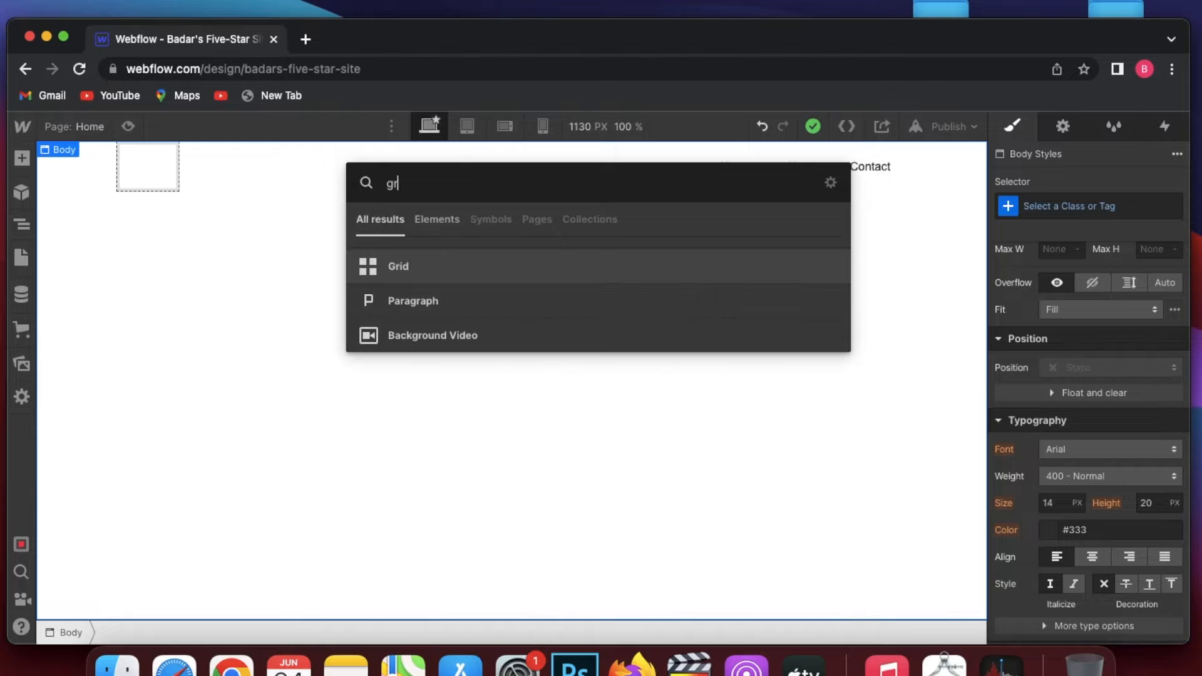
pyautogui.click(399, 277)
pyautogui.doubleClick(403, 322)
# Delete the grid's second row to leave two columns in one row, finish grid editing and dismiss the intro tip.
pyautogui.click(1172, 382)
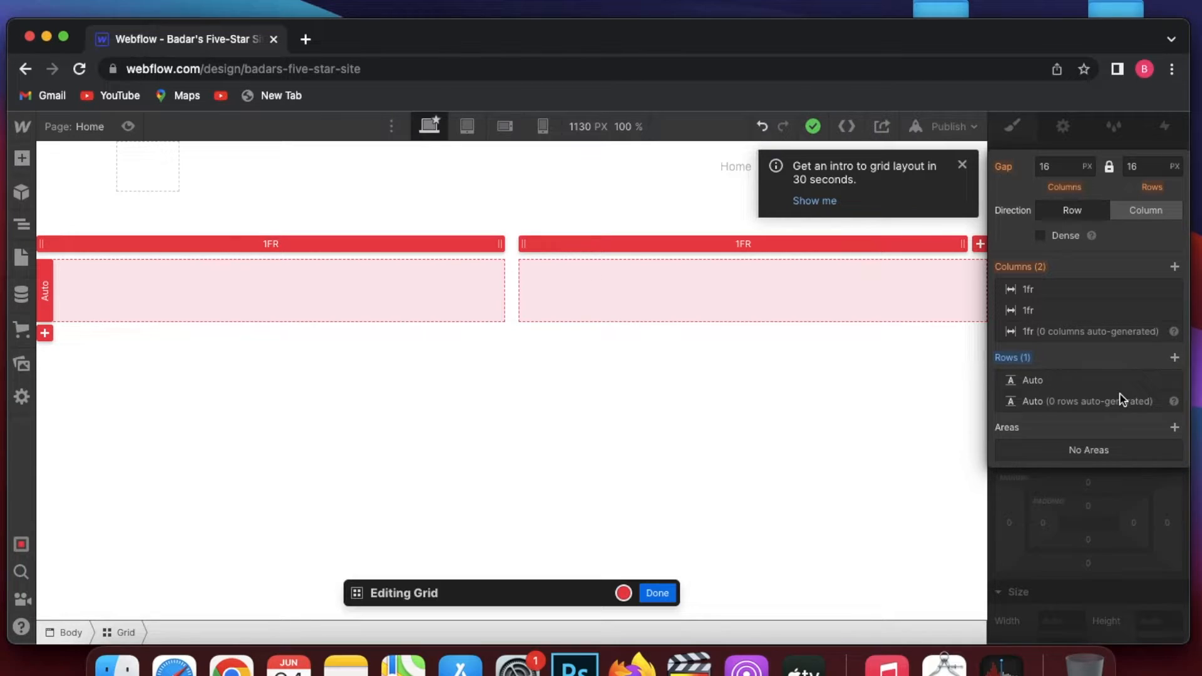
pyautogui.click(659, 594)
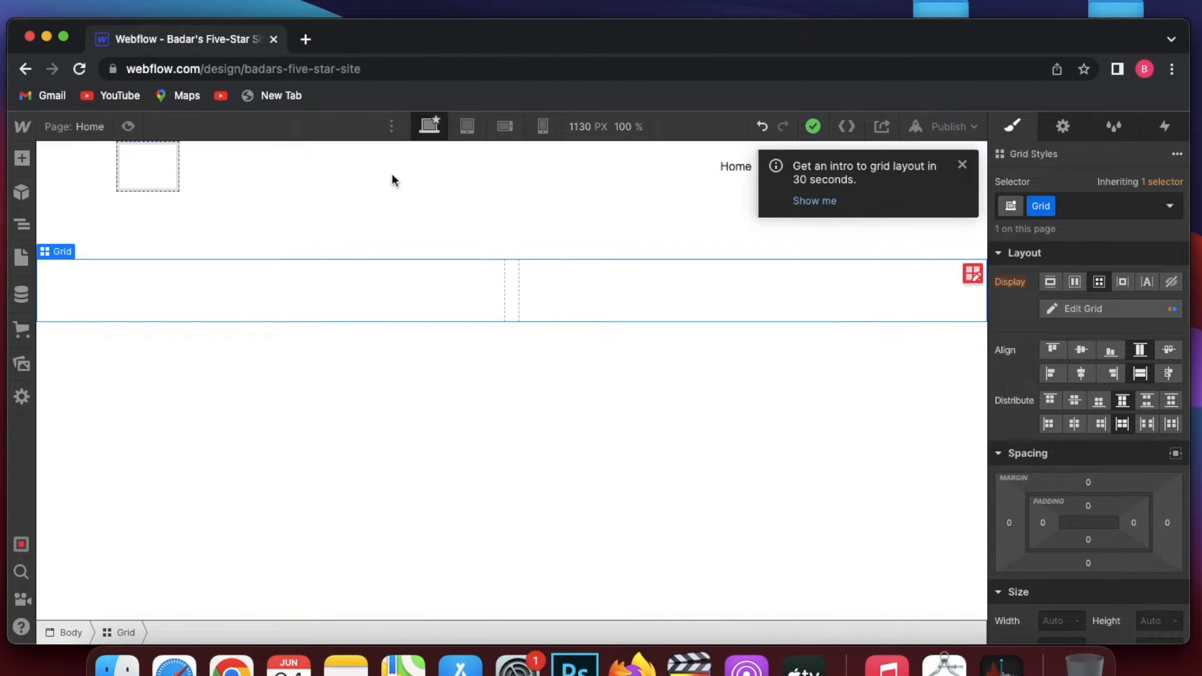
pyautogui.click(964, 165)
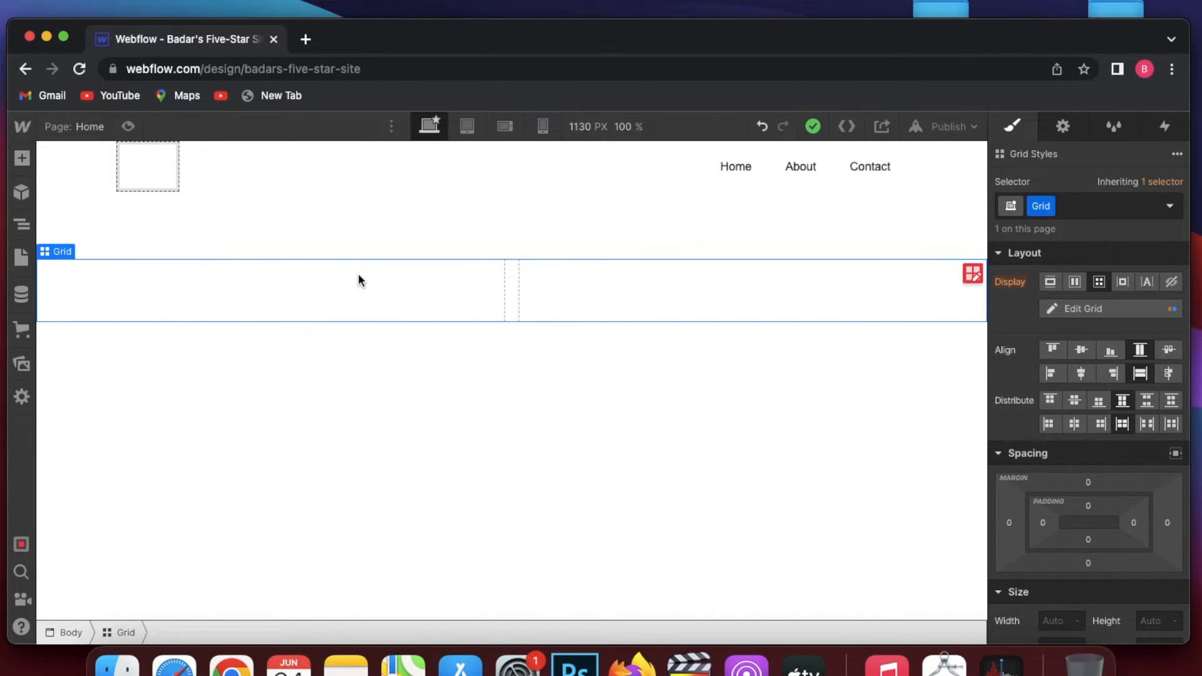
# Add a Div Block in the grid's first cell and place a Heading inside it, using the quick search.
pyautogui.press('super+e')
pyautogui.write('div')
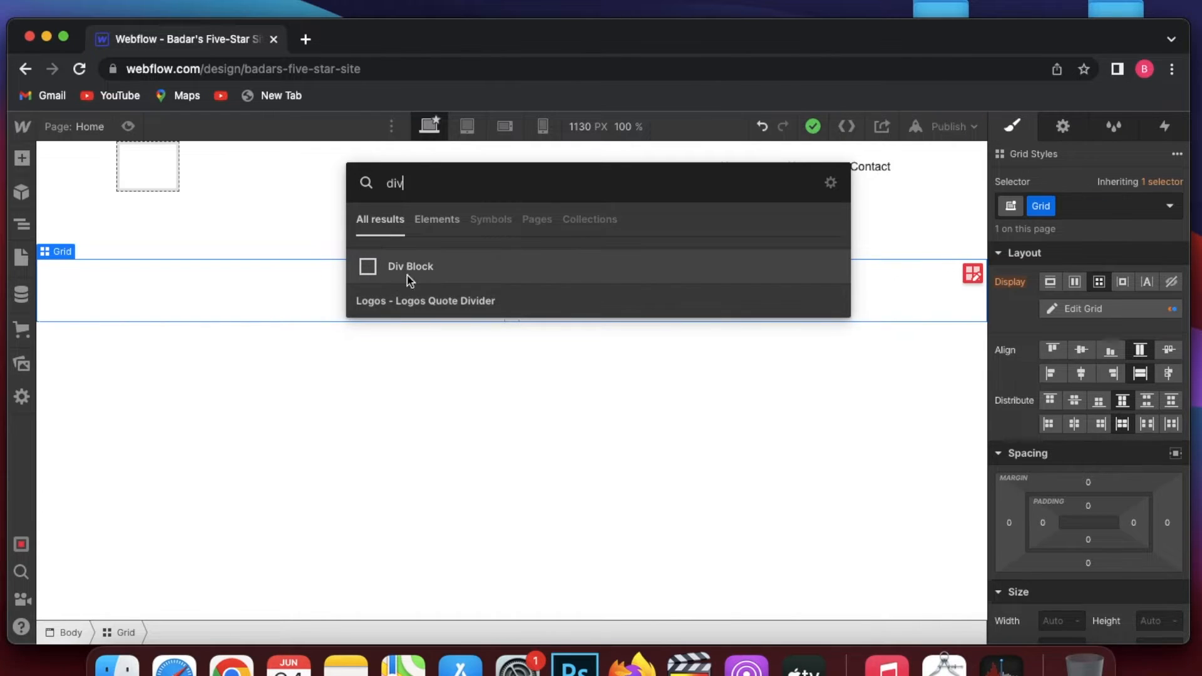
pyautogui.press('Return')
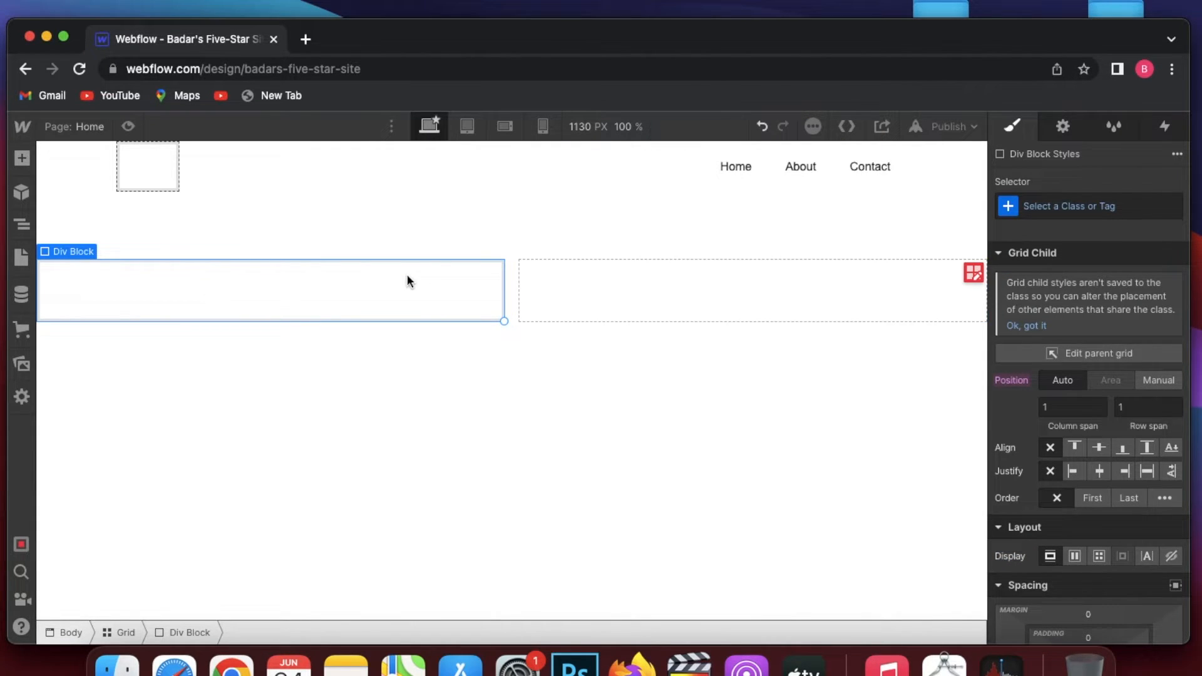
pyautogui.press('super+e')
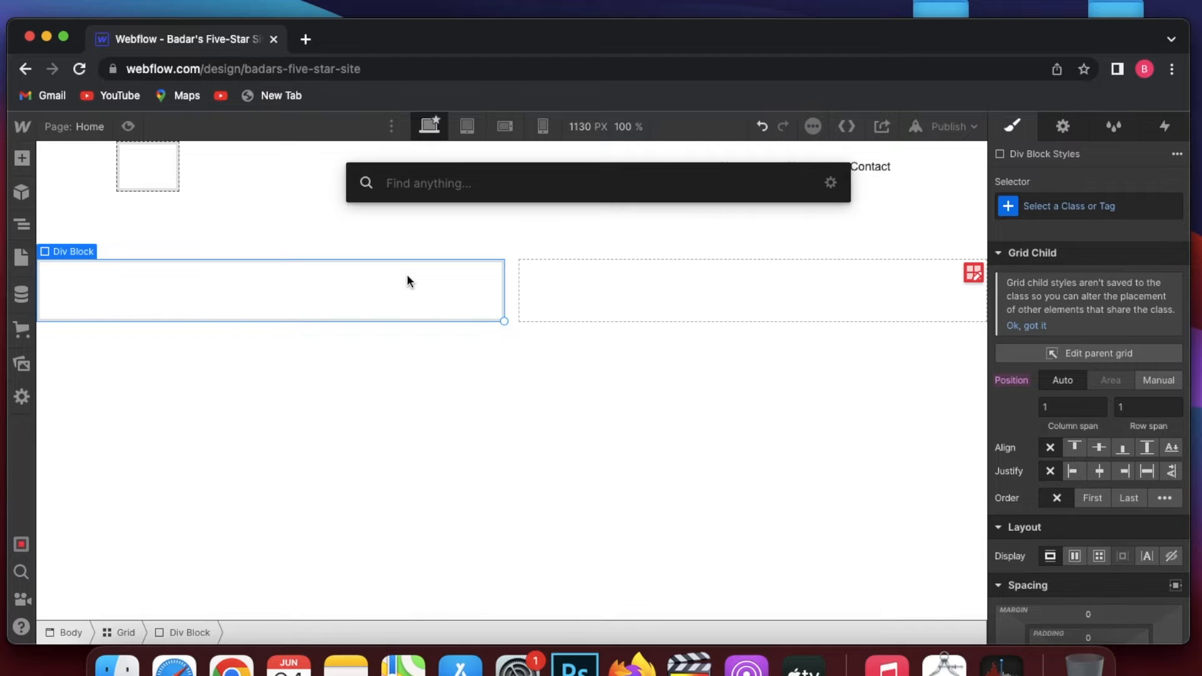
pyautogui.write('he')
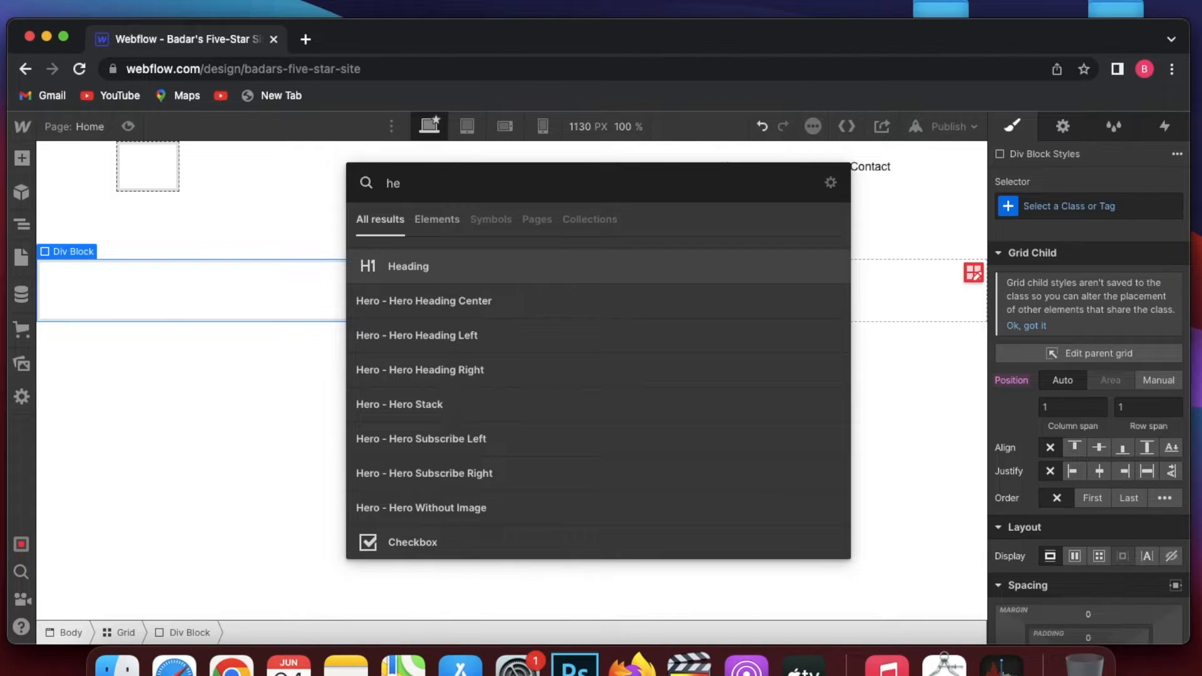
pyautogui.click(440, 275)
# Add a Paragraph and a Button below the heading with the quick search and dismiss the button's link settings.
pyautogui.press('super+e')
pyautogui.write('par')
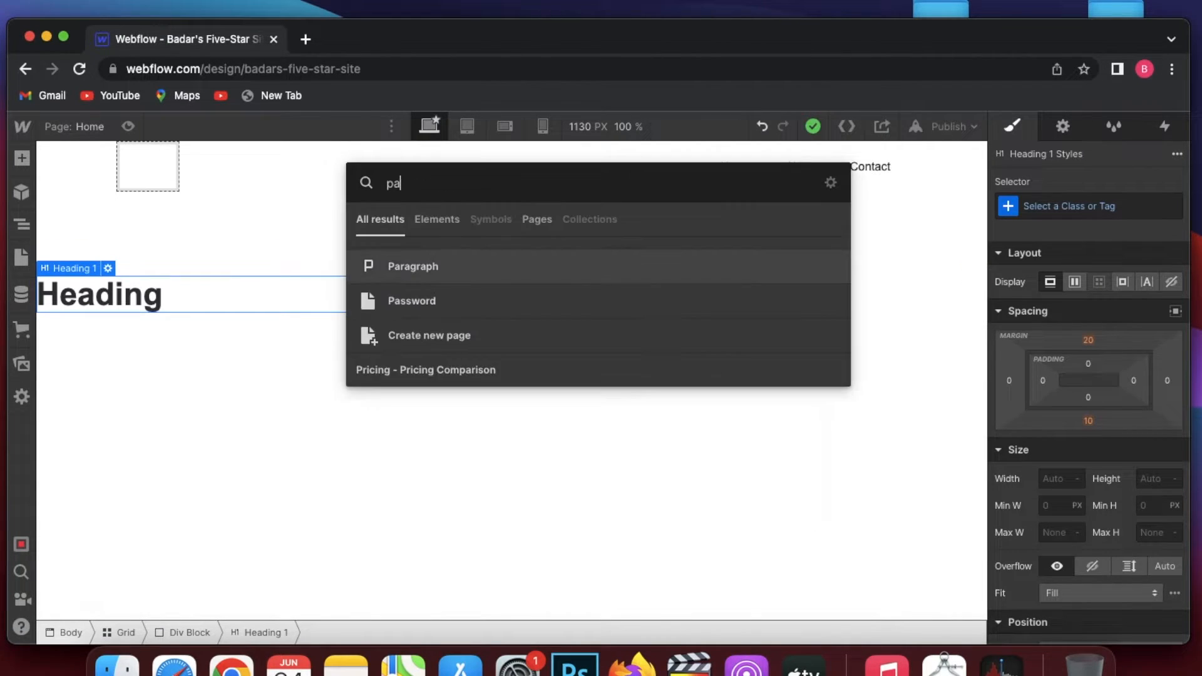
pyautogui.click(437, 267)
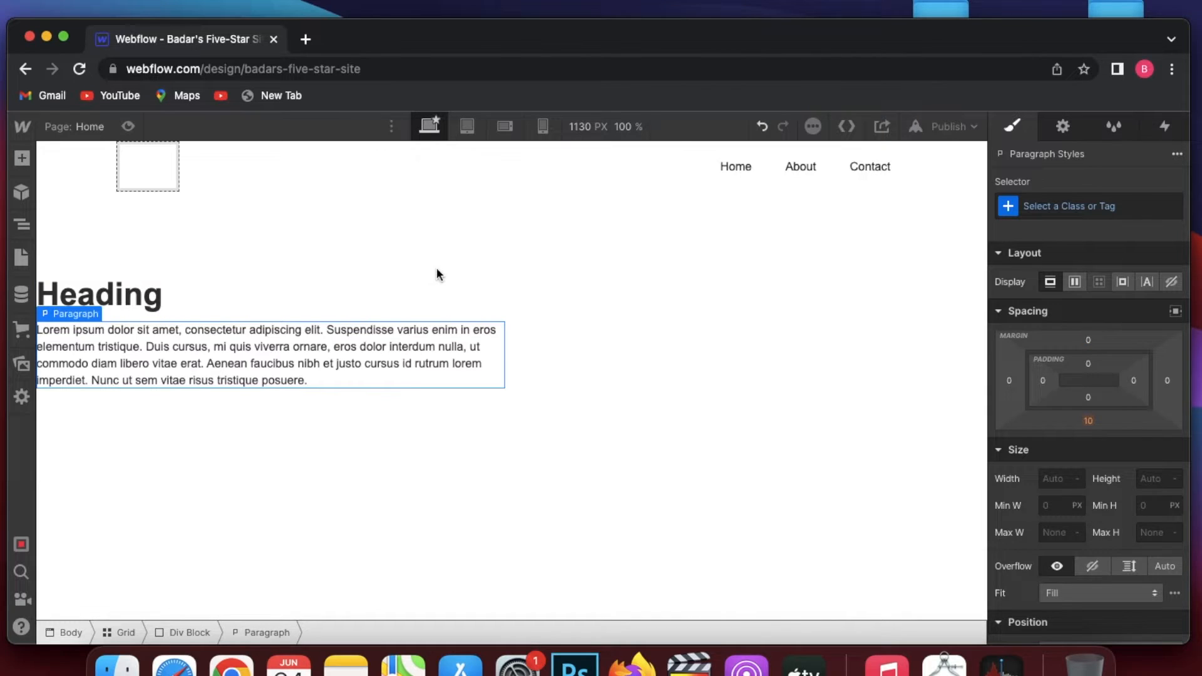
pyautogui.press('super+e')
pyautogui.write('but')
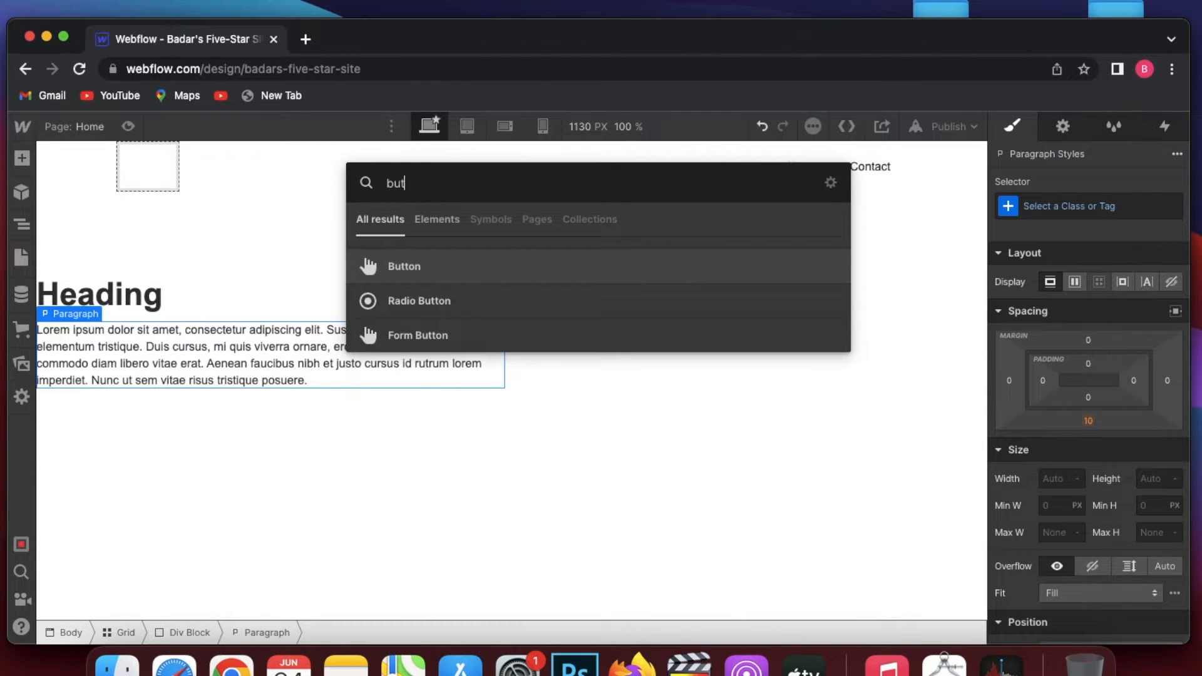
pyautogui.click(487, 271)
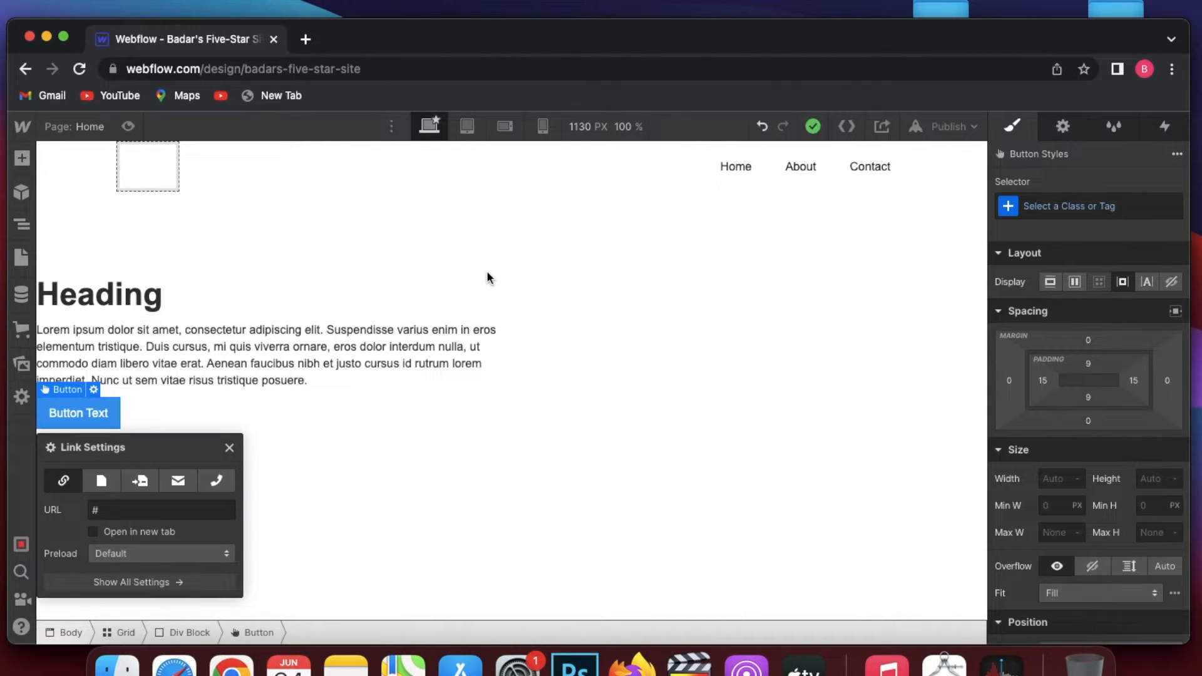
pyautogui.click(228, 450)
# Replace the heading's text with "Easiest way to learn Webflow".
pyautogui.doubleClick(124, 301)
pyautogui.click(124, 300)
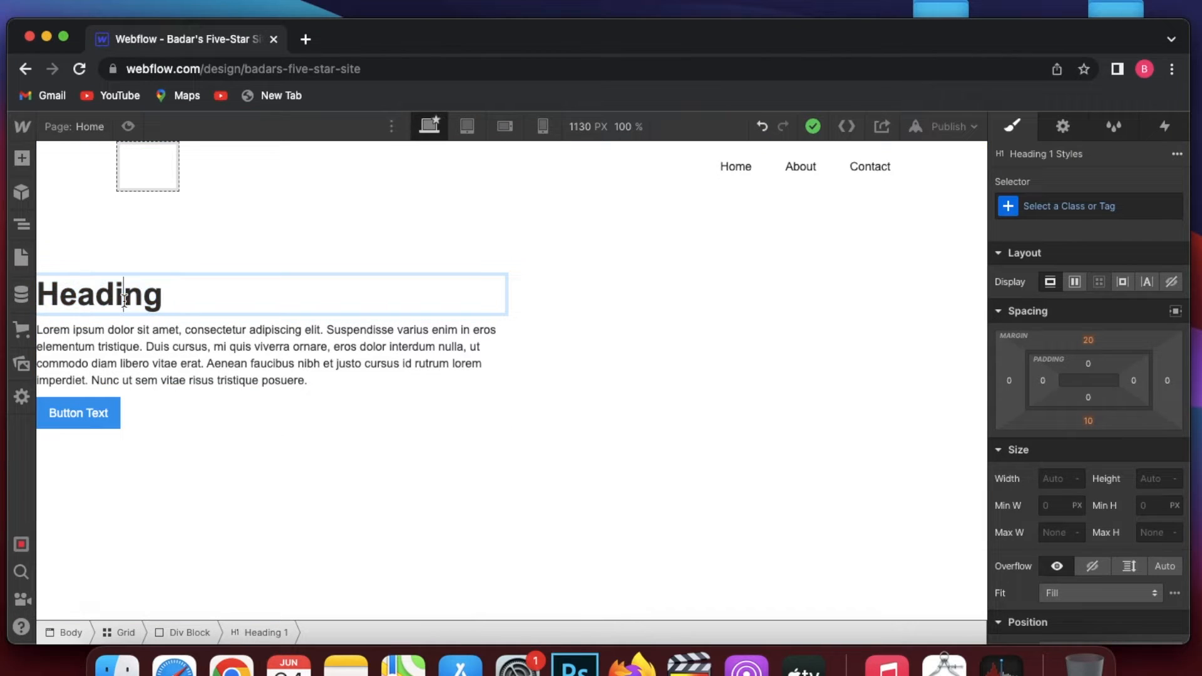
pyautogui.doubleClick(124, 300)
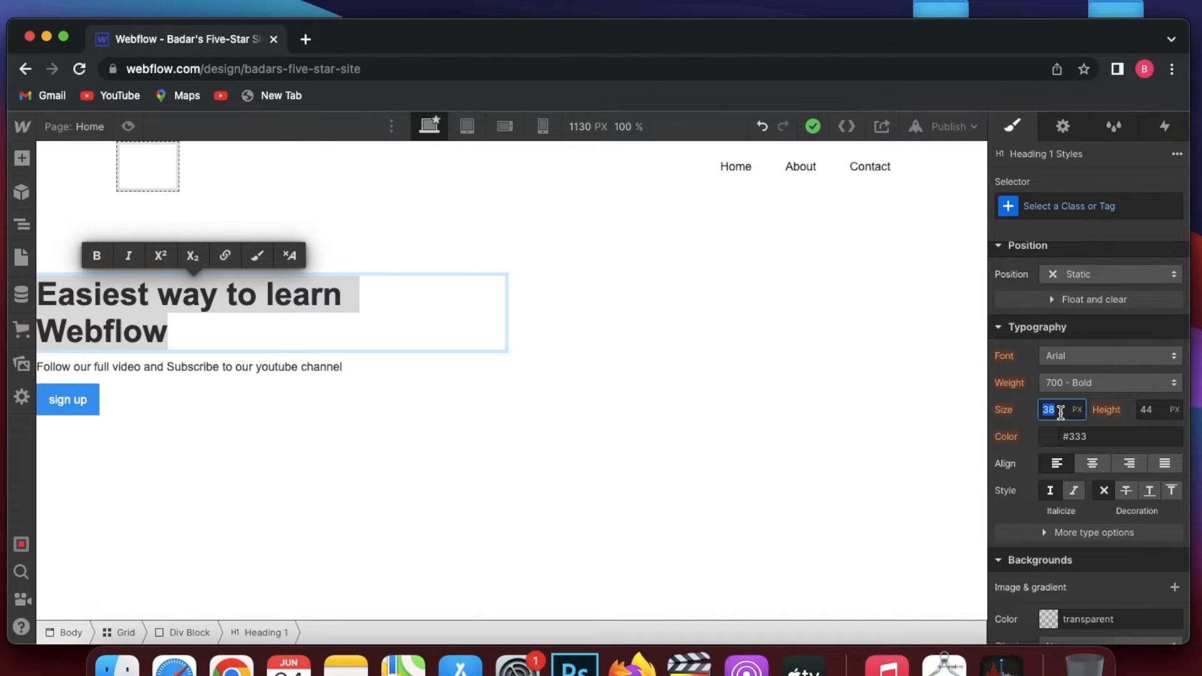
# Try a 60 px font size and a different line height on the heading.
pyautogui.write('60')
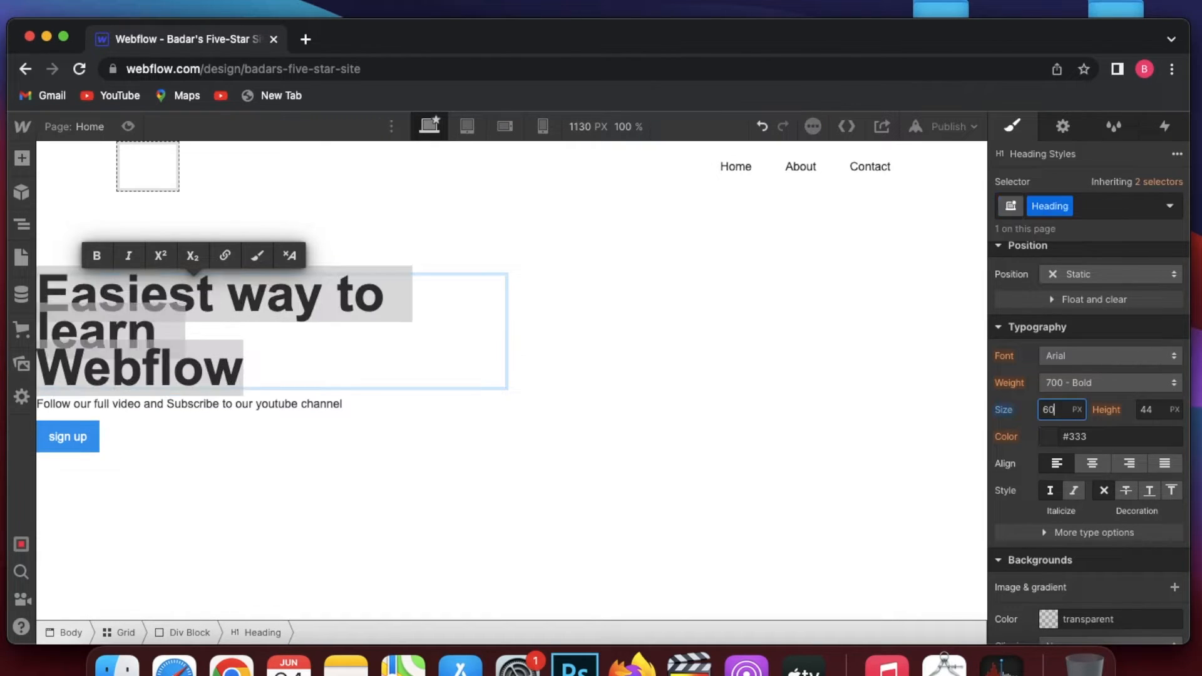
pyautogui.click(1149, 410)
pyautogui.write('1')
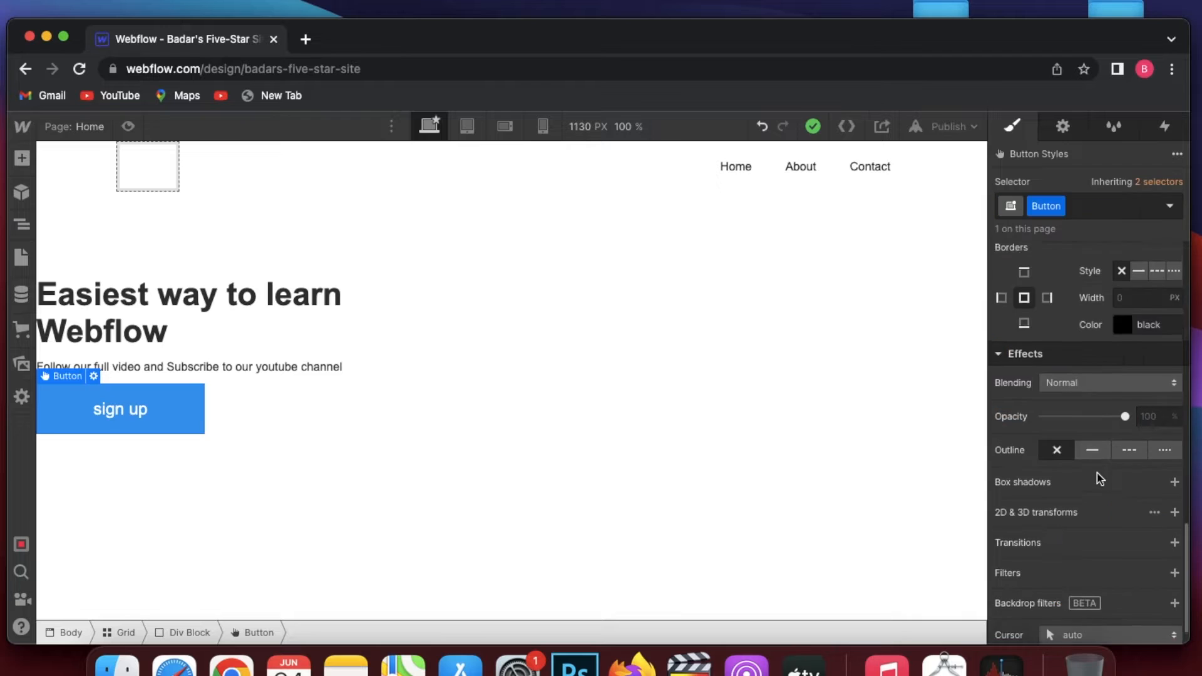
# Experiment with the sign up button's padding, trying 0 px on the left and right and 40 px on top.
pyautogui.scroll(-1, 1095, 475)
pyautogui.scroll(5, 1095, 475)
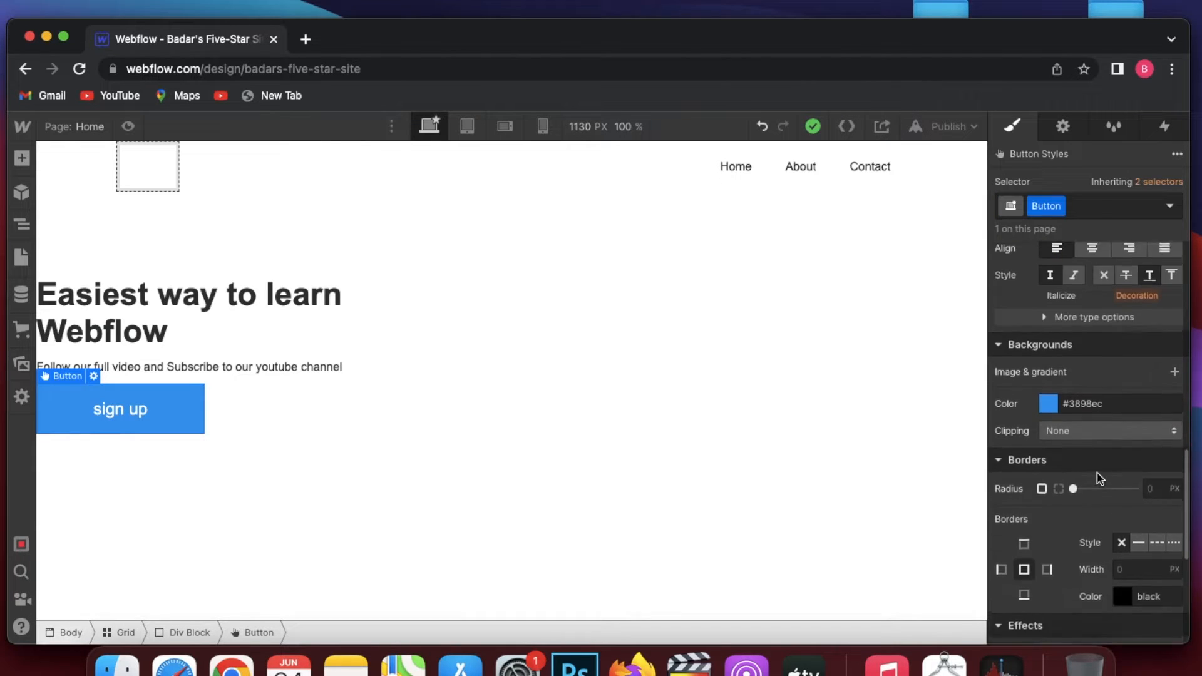
pyautogui.scroll(10, 1097, 479)
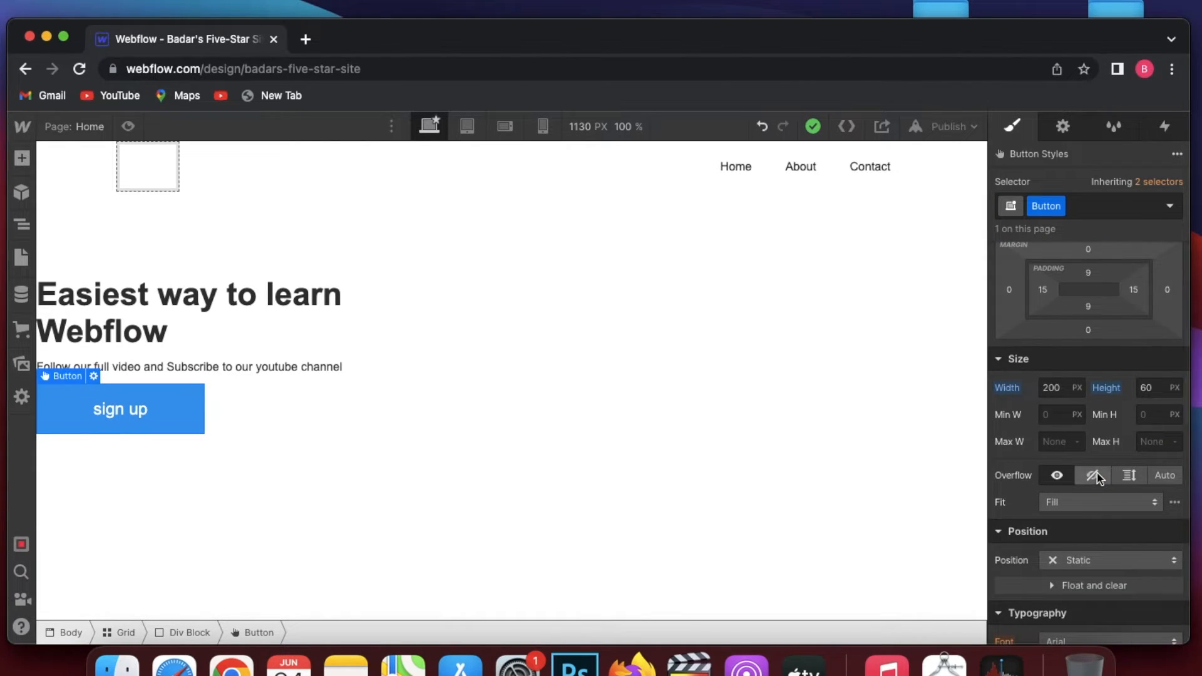
pyautogui.scroll(5, 1095, 478)
pyautogui.click(1038, 364)
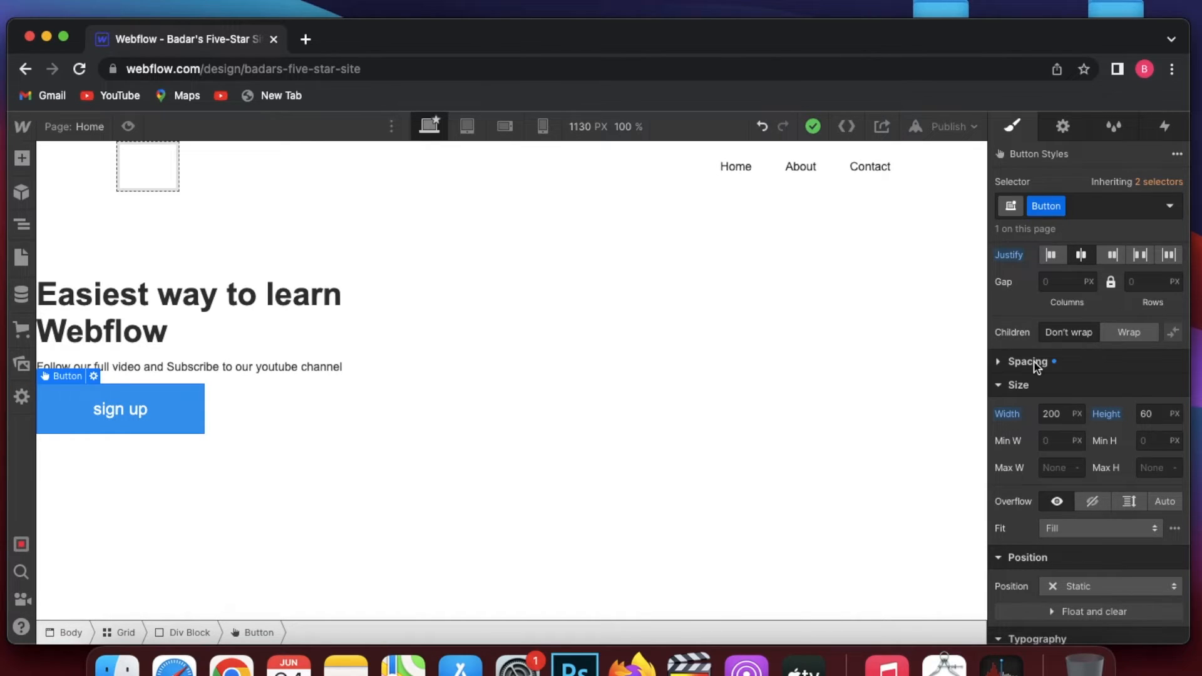
pyautogui.click(1036, 367)
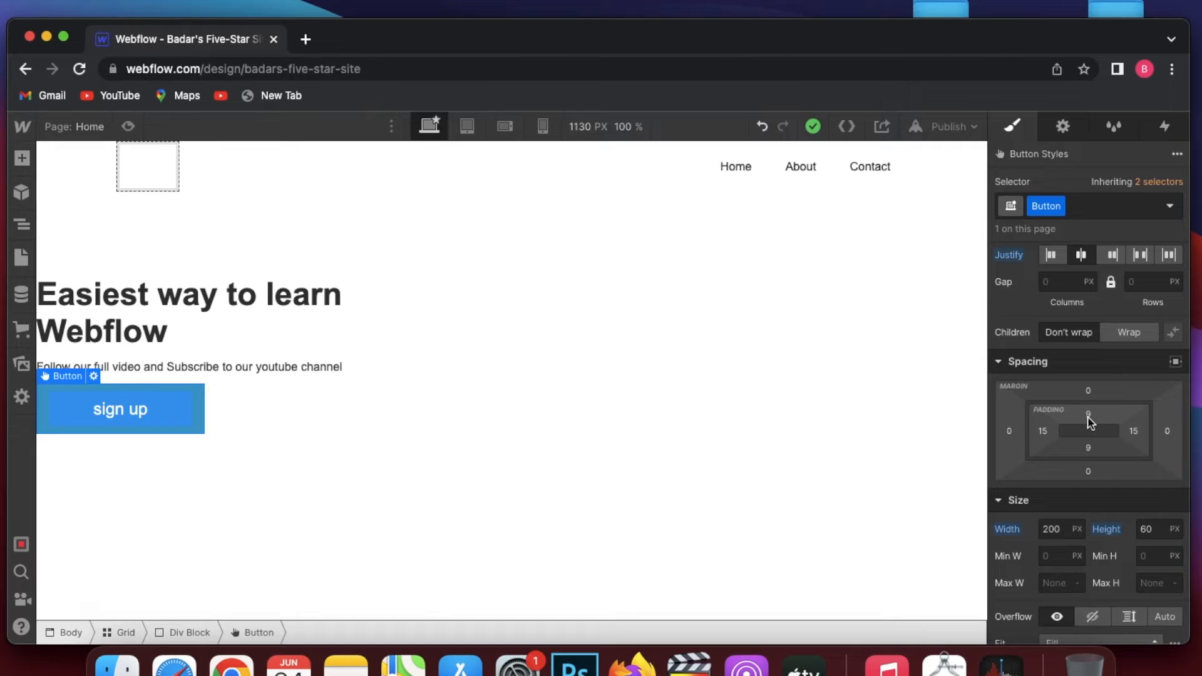
pyautogui.moveTo(1061, 431); pyautogui.dragTo(1016, 433)
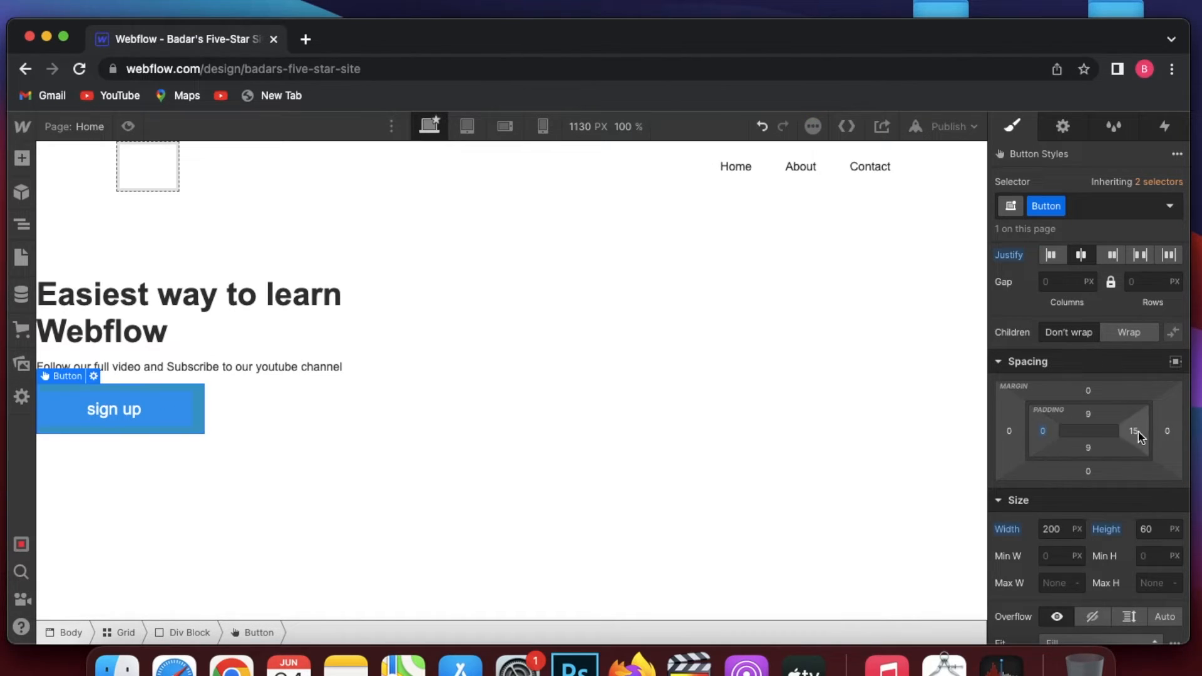
pyautogui.moveTo(1151, 432)
pyautogui.mouseDown()
pyautogui.moveTo(1083, 430)
pyautogui.moveTo(1139, 441)
pyautogui.moveTo(1129, 439)
pyautogui.mouseUp()
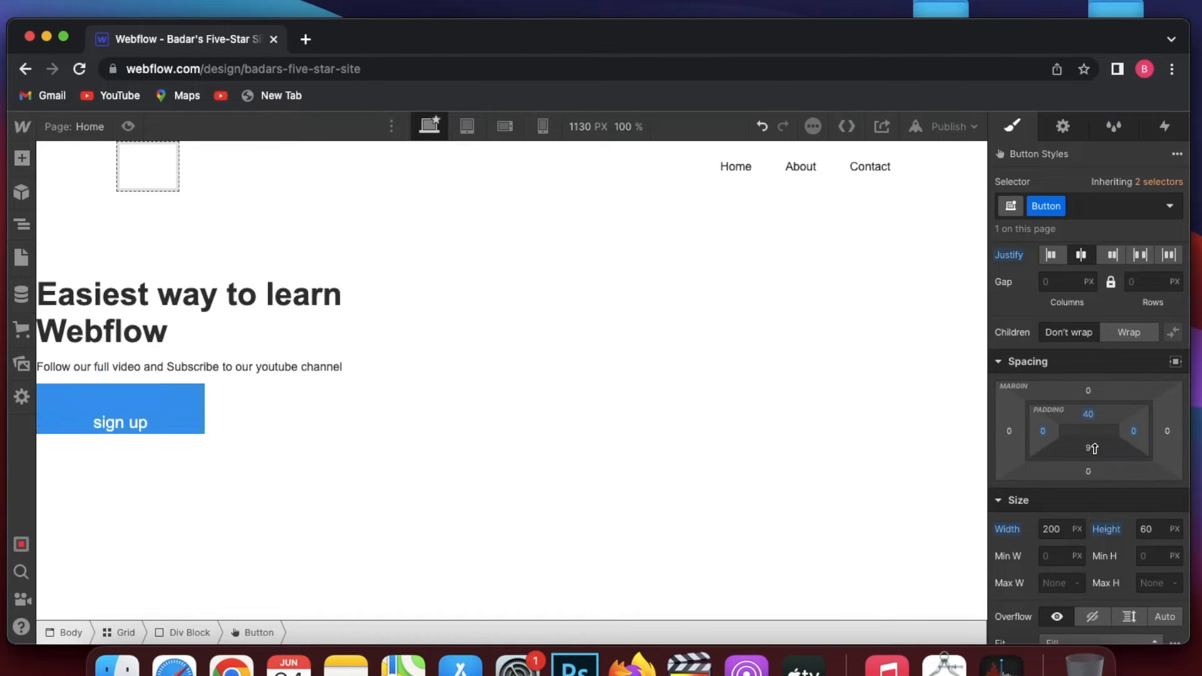
pyautogui.moveTo(1085, 449); pyautogui.dragTo(994, 450)
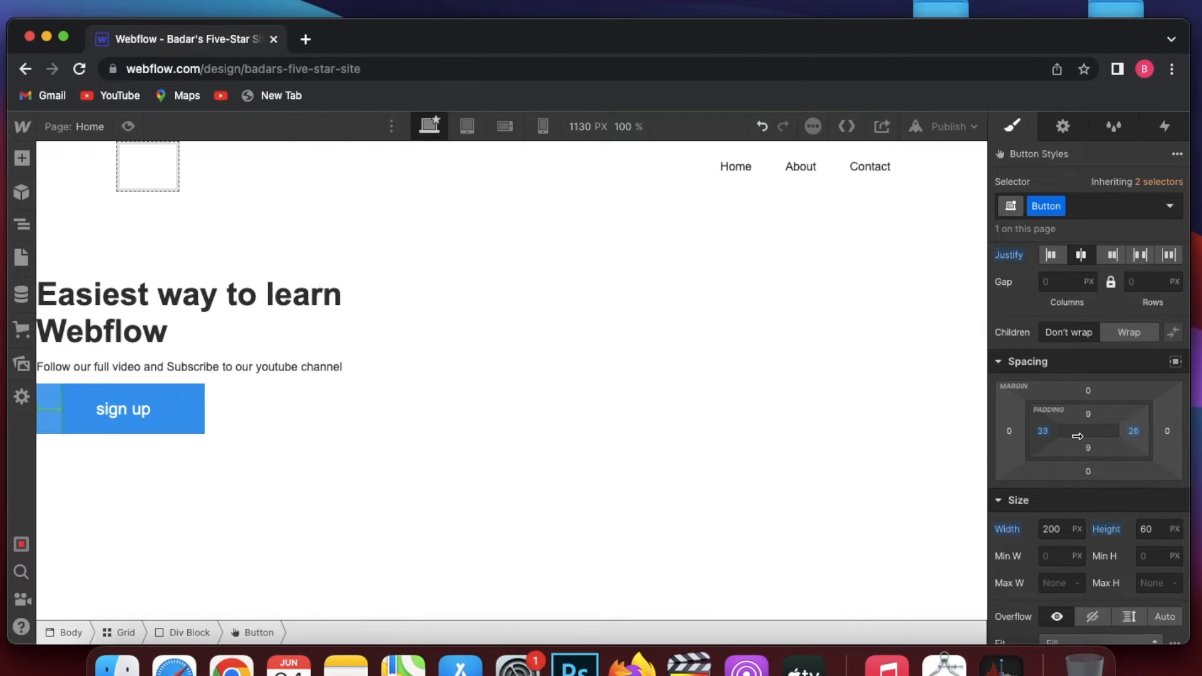
# Set the sign up button's right and left padding to 0 px.
pyautogui.click(1134, 431)
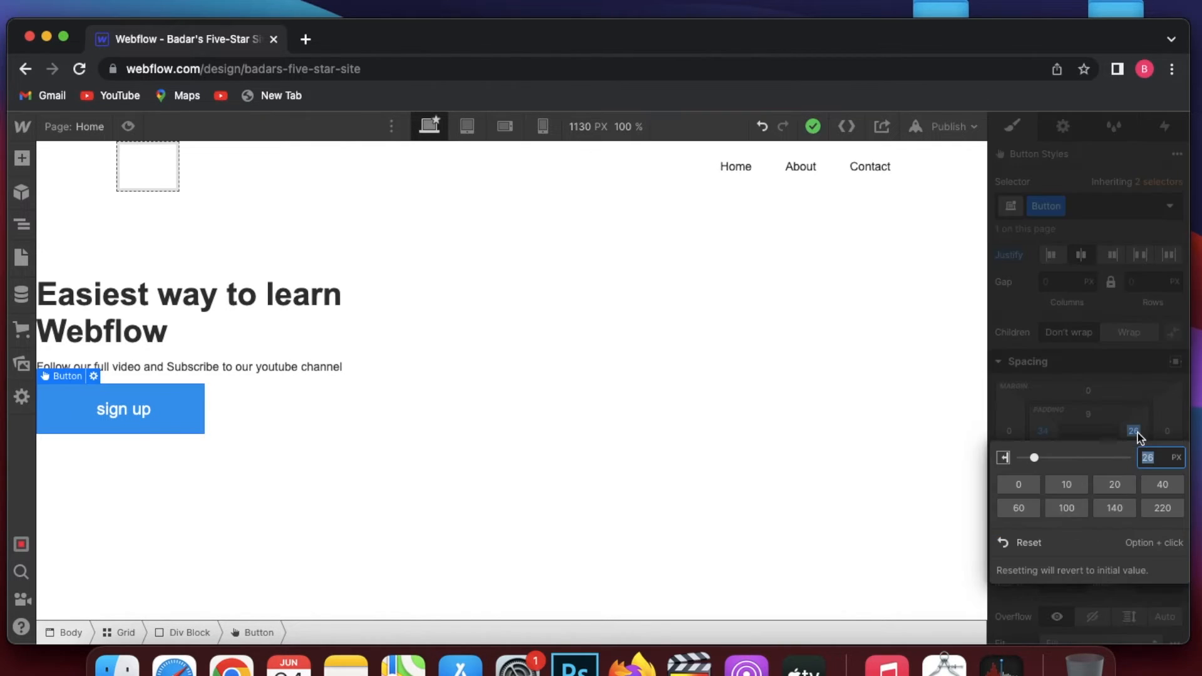
pyautogui.press('Return')
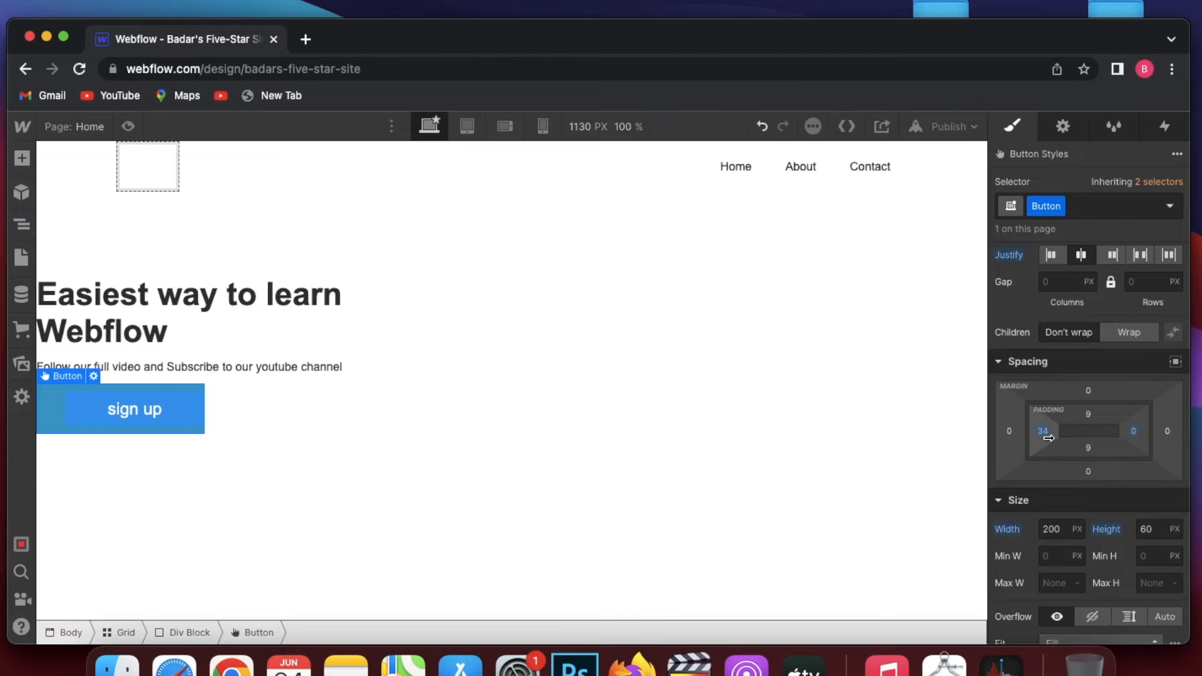
pyautogui.click(1043, 432)
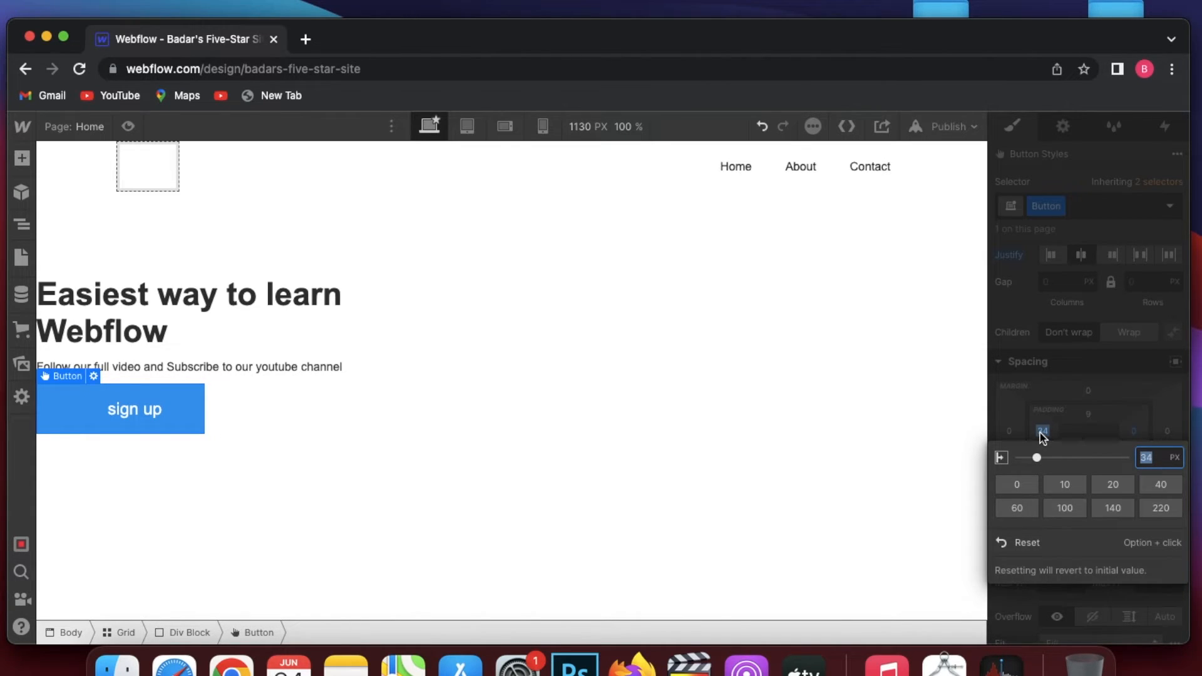
pyautogui.write('0')
pyautogui.press('Return')
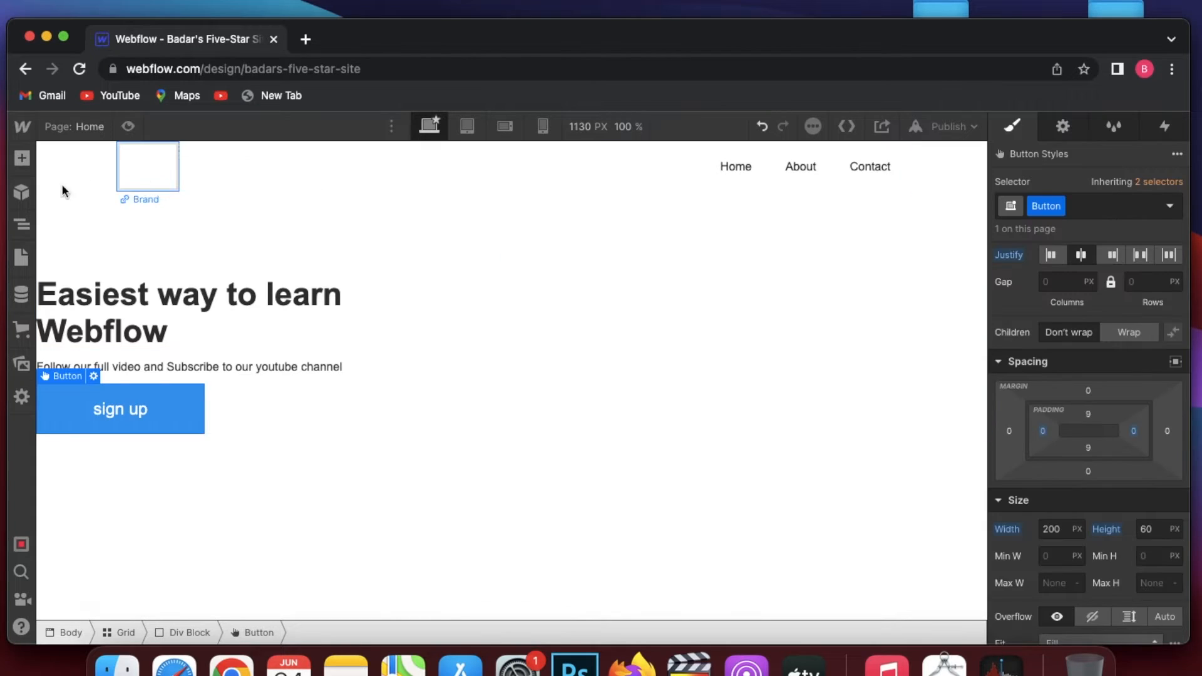
# Select the page Body through the Navigator and add an image or gradient background layer to it.
pyautogui.click(21, 192)
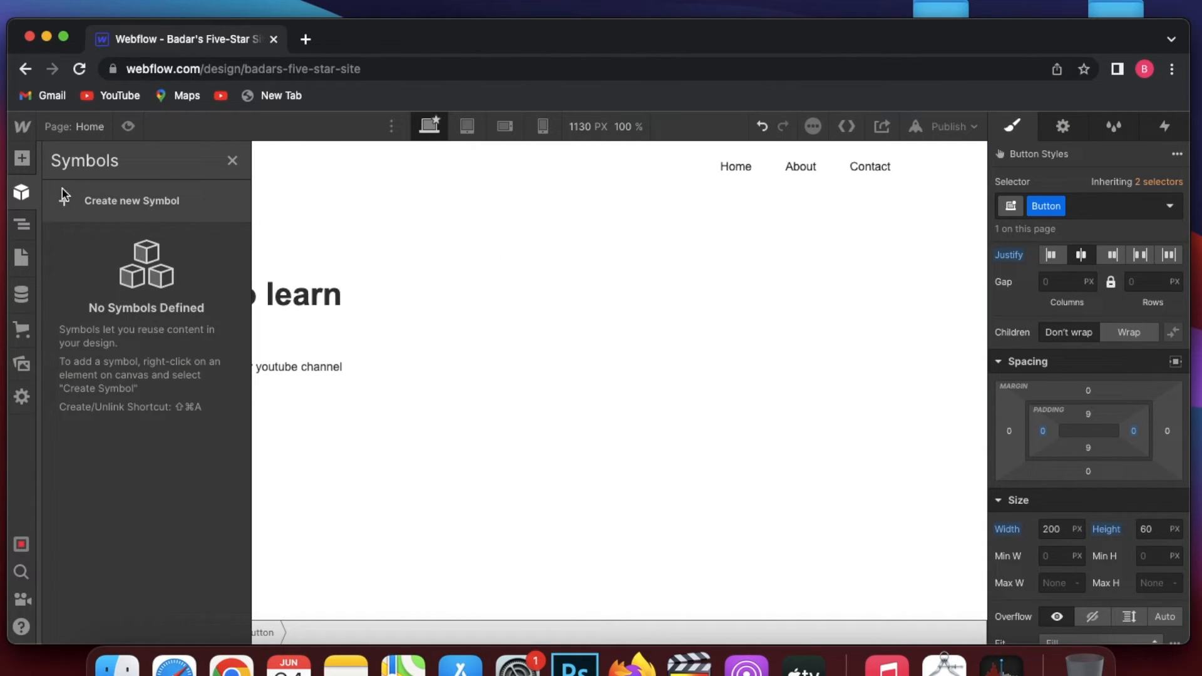
pyautogui.click(24, 224)
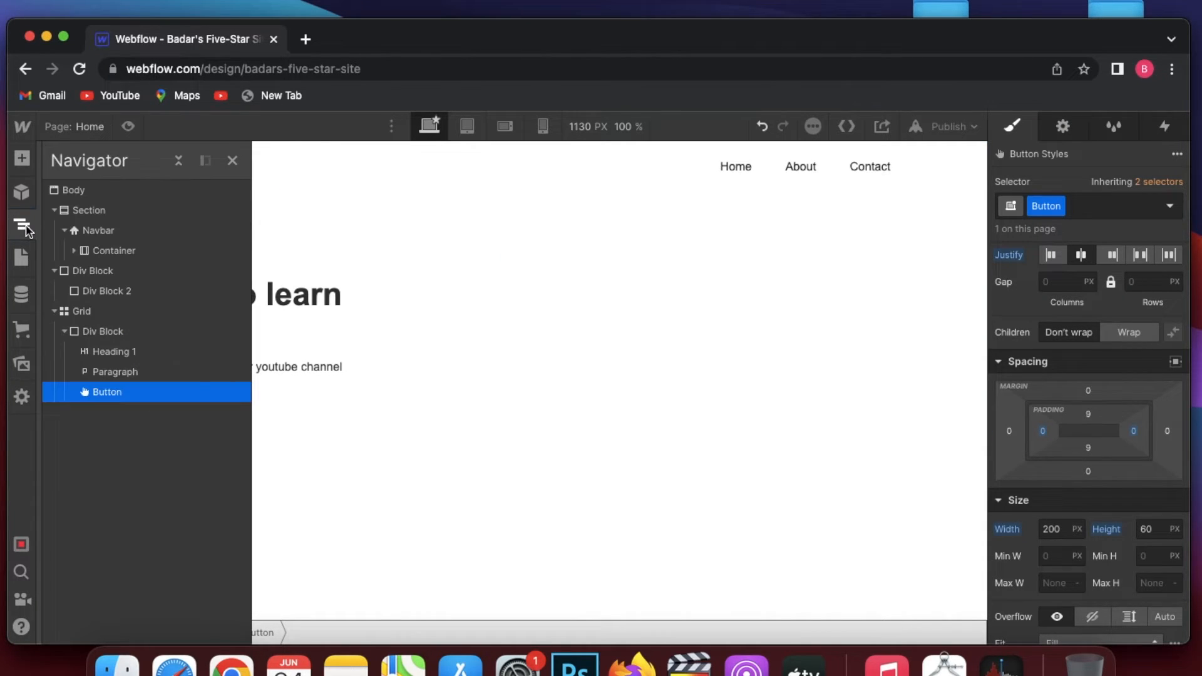
pyautogui.click(106, 193)
pyautogui.scroll(-10, 1107, 599)
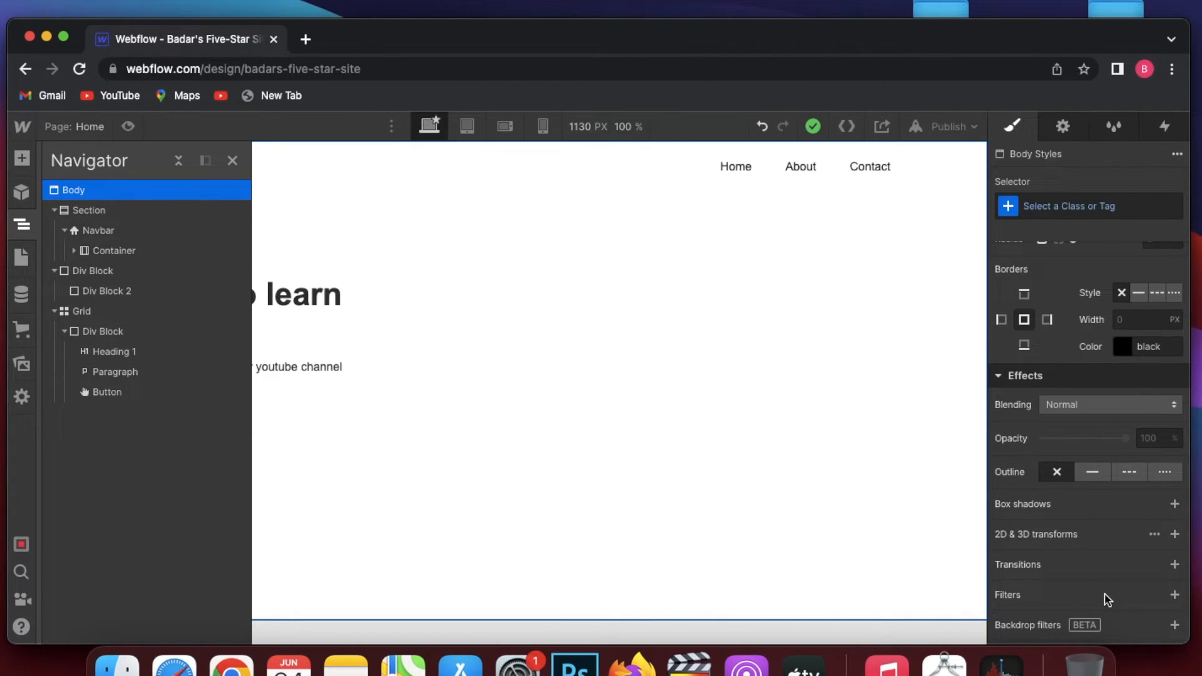
pyautogui.scroll(5, 1047, 457)
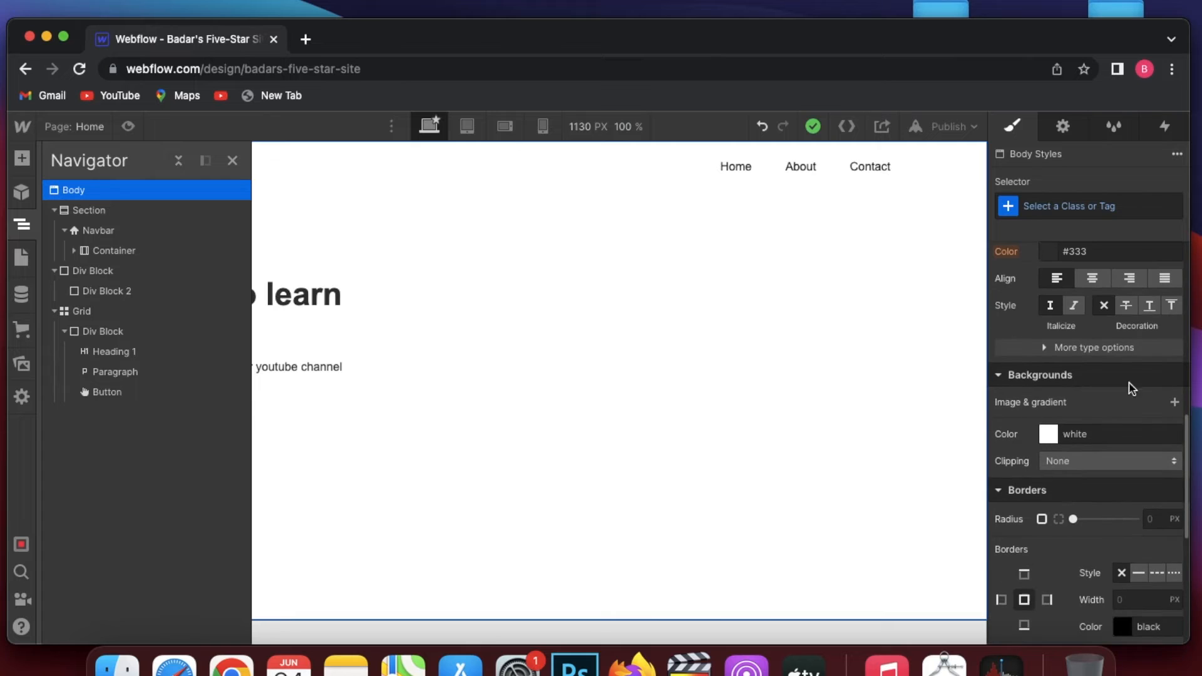
pyautogui.click(1174, 402)
pyautogui.click(233, 160)
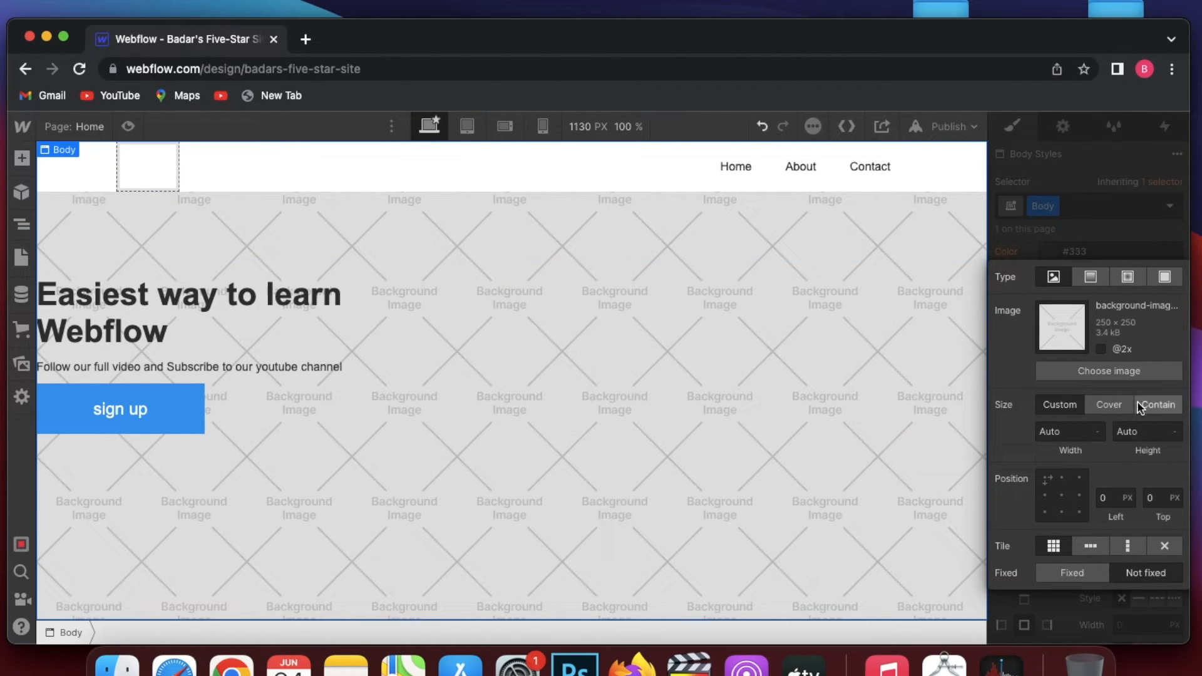
# Make the Body background a linear gradient from red #e61111 to white, rotated to run diagonally from the bottom-left corner.
pyautogui.click(1093, 283)
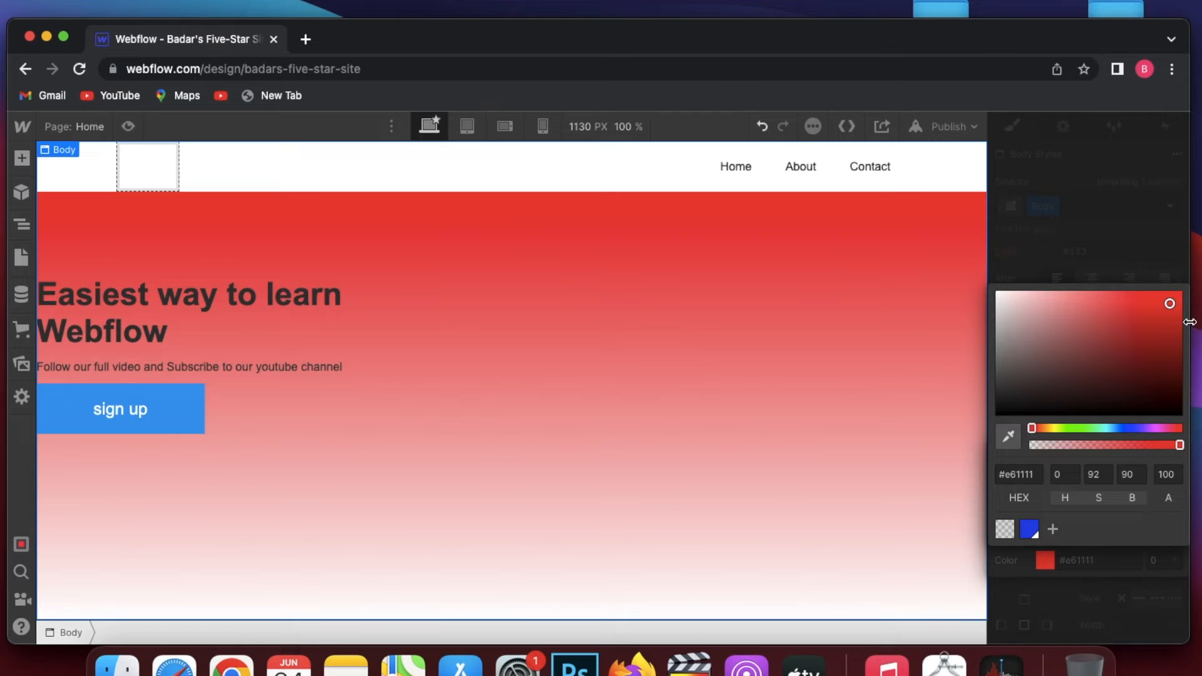
pyautogui.click(1091, 588)
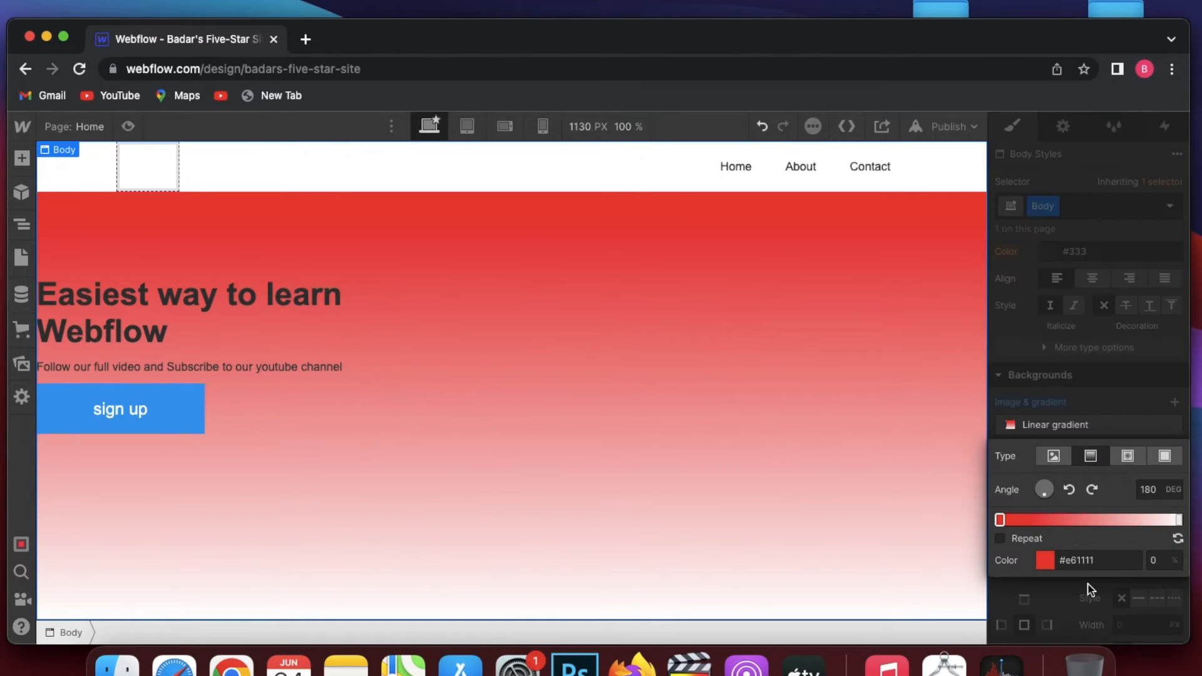
pyautogui.moveTo(1045, 492)
pyautogui.mouseDown()
pyautogui.moveTo(1001, 480)
pyautogui.moveTo(1057, 472)
pyautogui.moveTo(1065, 485)
pyautogui.moveTo(1041, 489)
pyautogui.moveTo(1041, 459)
pyautogui.moveTo(1027, 492)
pyautogui.mouseUp()
pyautogui.click(1069, 491)
pyautogui.click(1070, 490)
pyautogui.click(1069, 491)
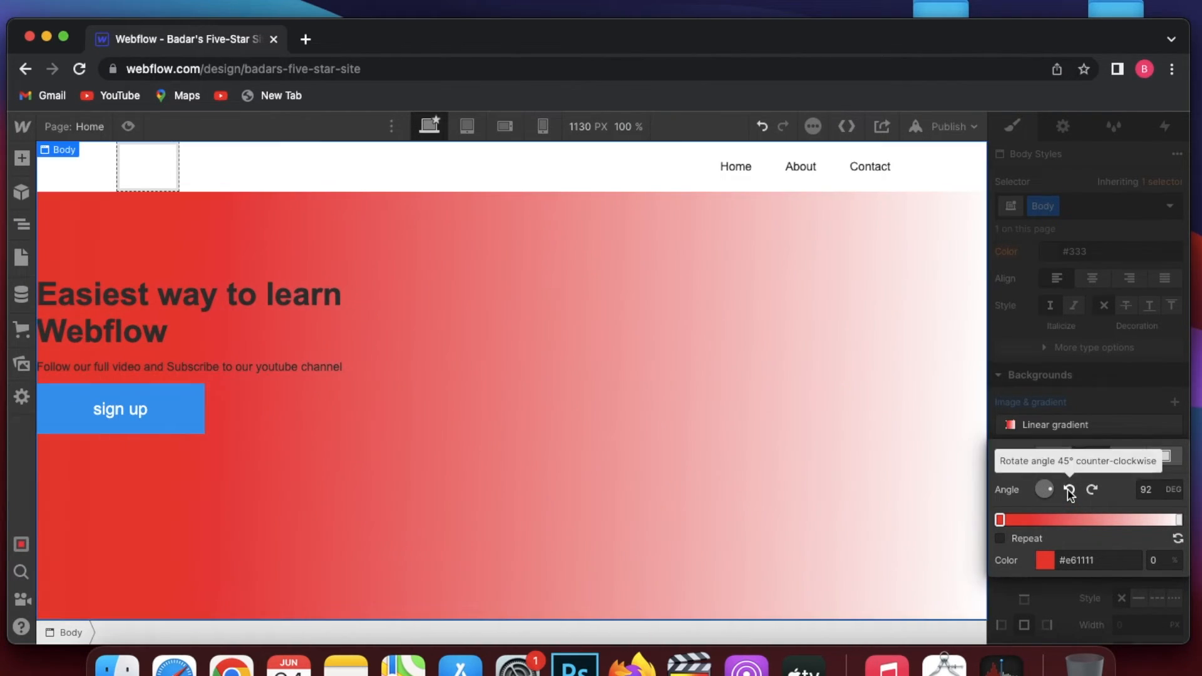
pyautogui.click(1070, 491)
# Make the "Easiest way to learn Webflow" heading's text white and center-align it.
pyautogui.doubleClick(45, 295)
pyautogui.scroll(-8, 1117, 502)
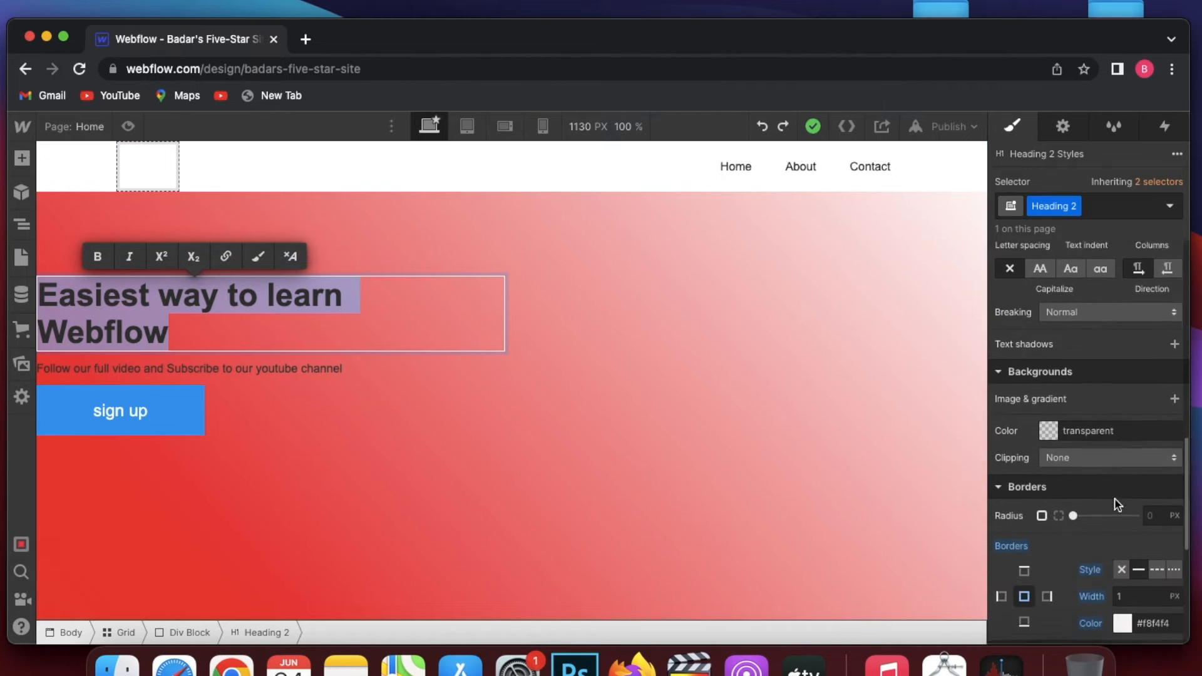
pyautogui.scroll(6, 1118, 504)
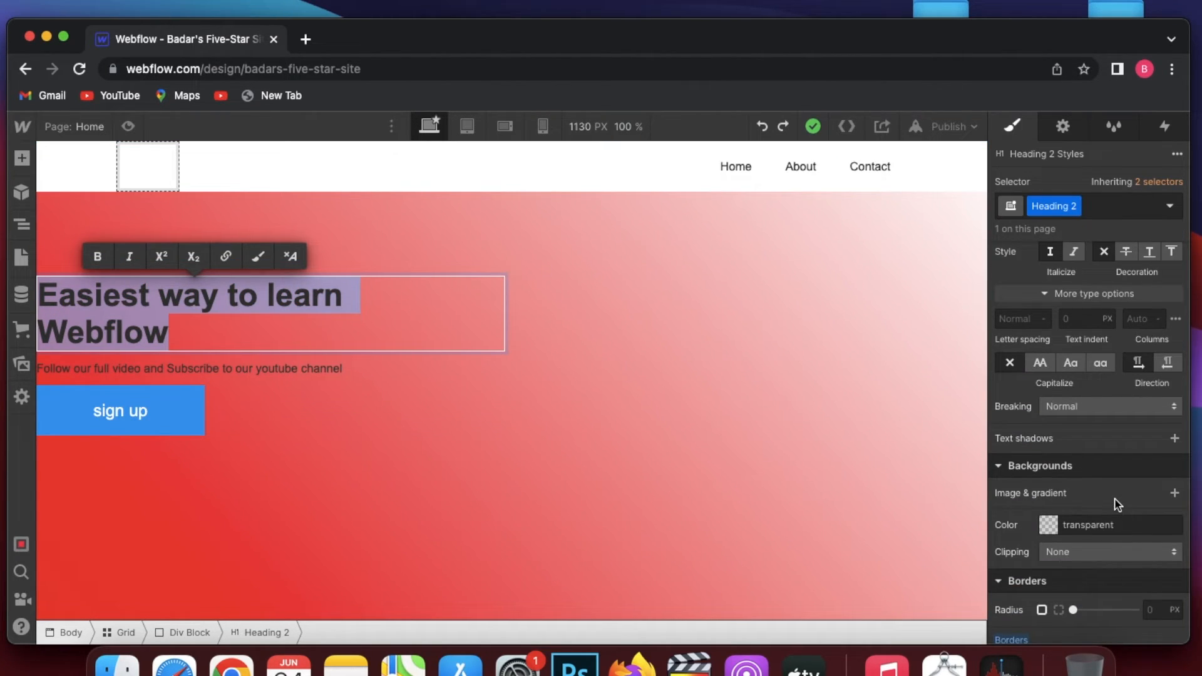
pyautogui.scroll(3, 1118, 505)
pyautogui.click(1047, 356)
pyautogui.moveTo(1015, 307); pyautogui.dragTo(993, 213)
# Center-align the paragraph under the heading and make its text white.
pyautogui.click(295, 371)
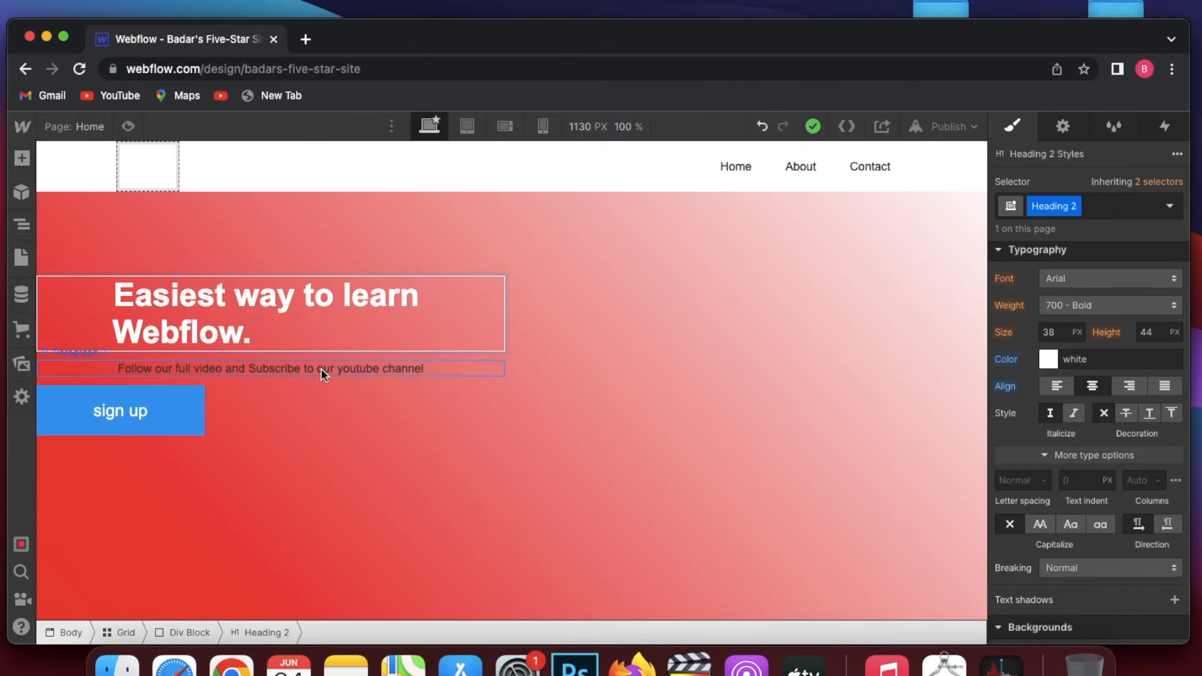
pyautogui.doubleClick(322, 370)
pyautogui.scroll(3, 1050, 501)
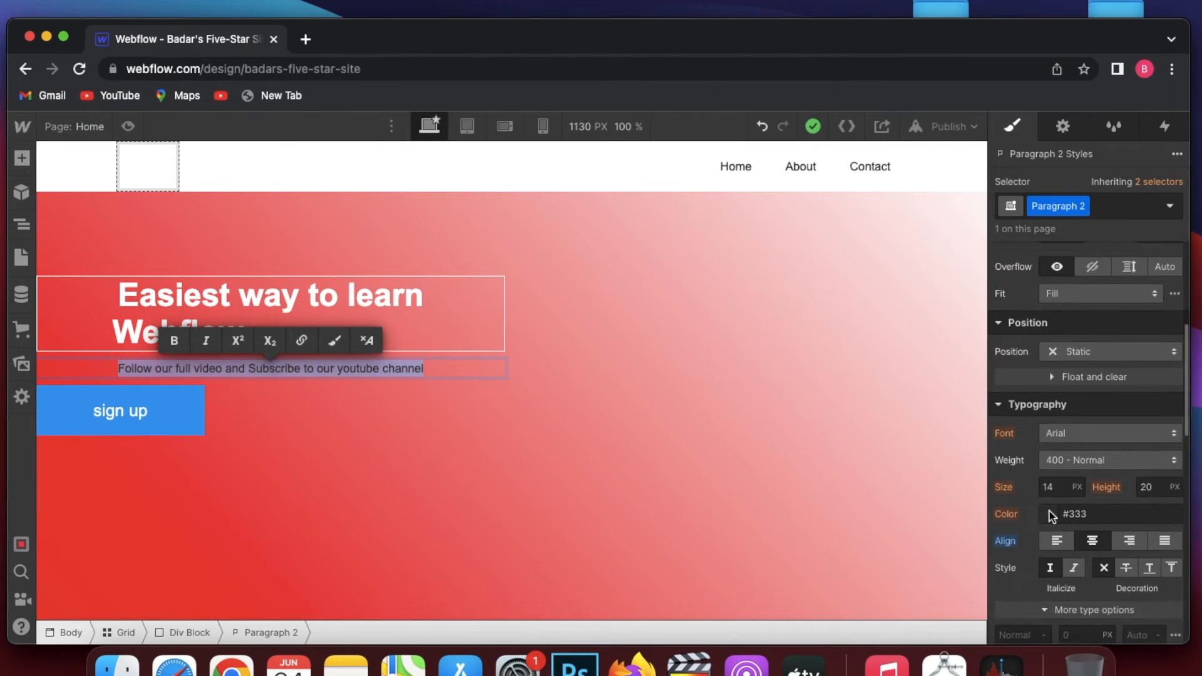
pyautogui.scroll(-4, 1103, 547)
pyautogui.scroll(2, 1057, 390)
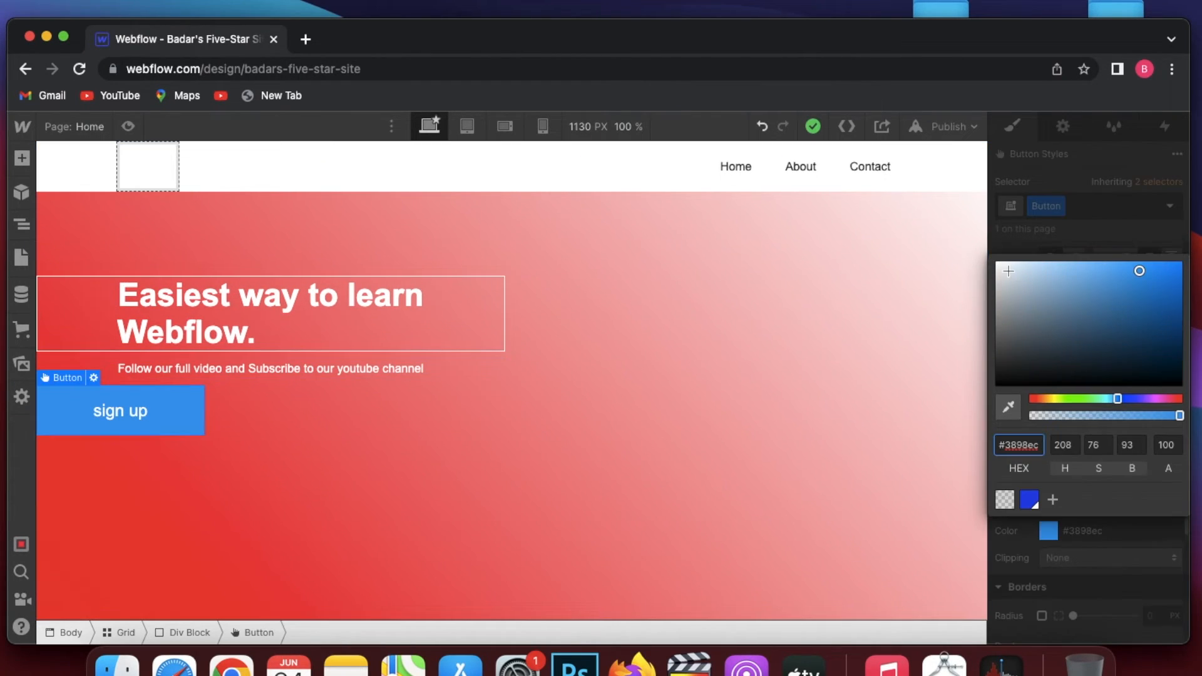
# Make the sign up button's background white (#ffffff) and its text black.
pyautogui.moveTo(1008, 270); pyautogui.dragTo(920, 222)
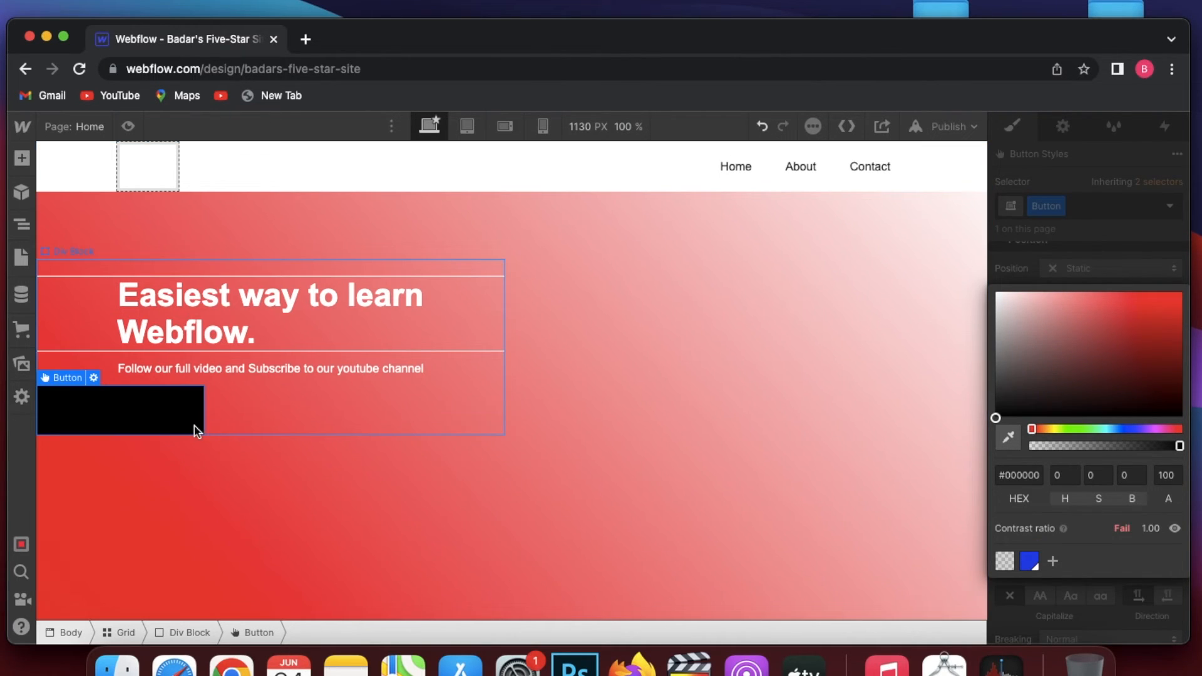
pyautogui.click(1089, 605)
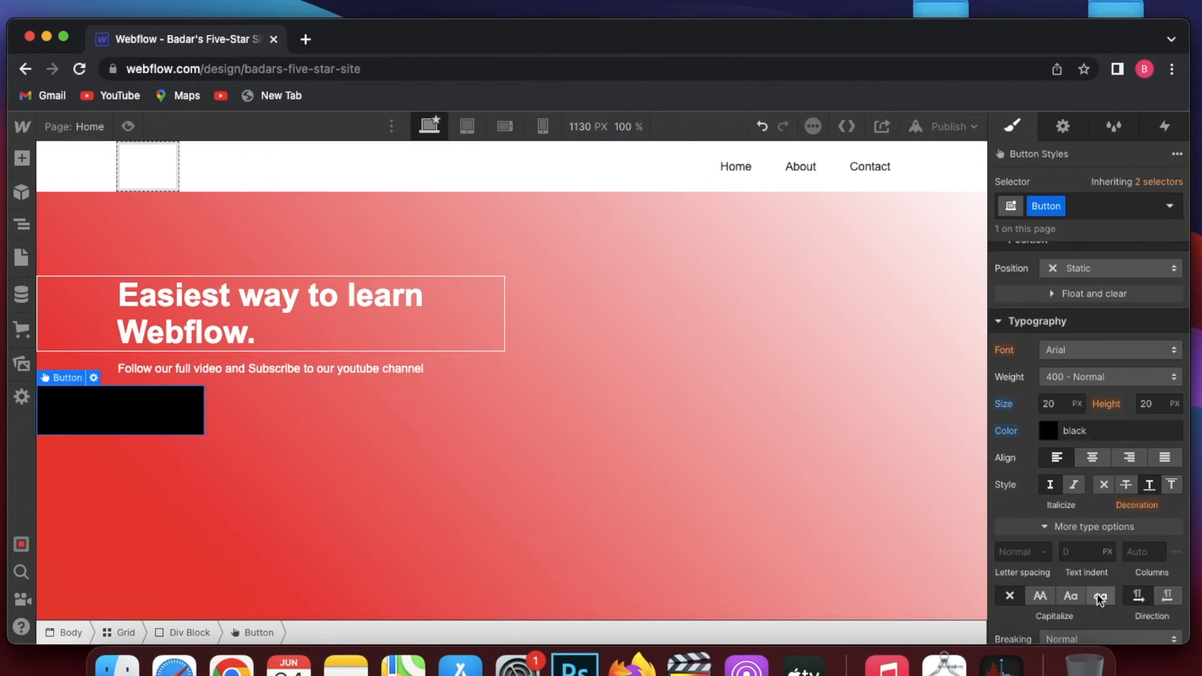
pyautogui.scroll(-3, 1093, 567)
pyautogui.click(1055, 580)
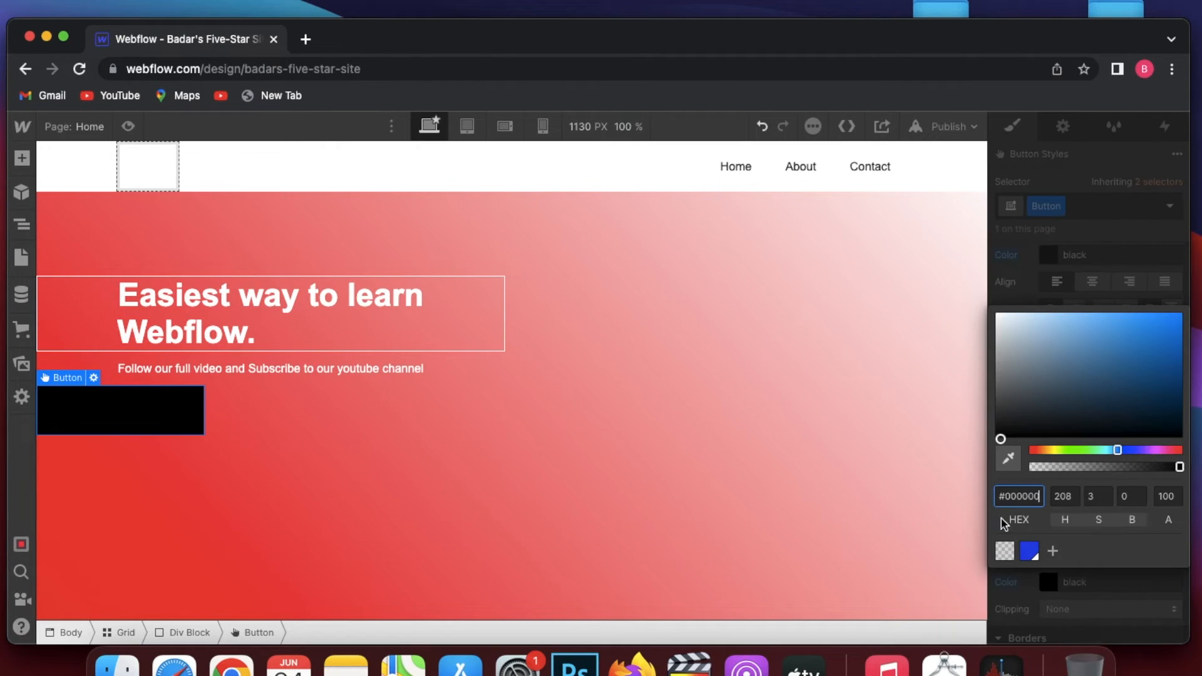
pyautogui.moveTo(1009, 332); pyautogui.dragTo(953, 273)
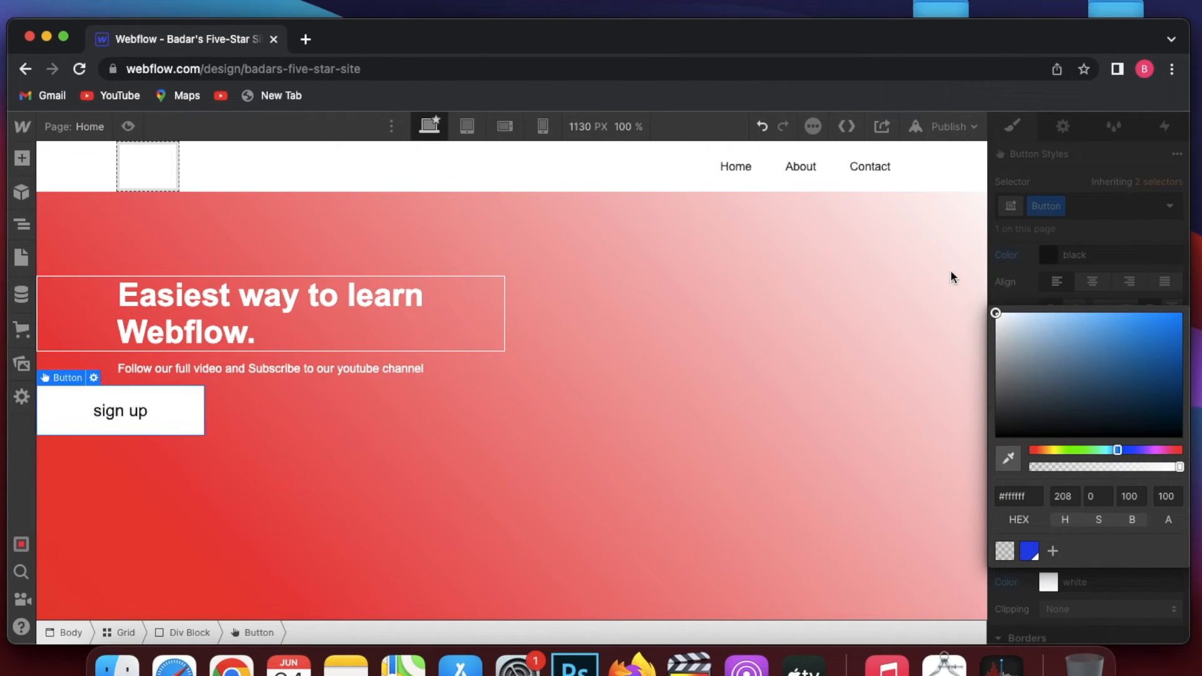
pyautogui.click(720, 574)
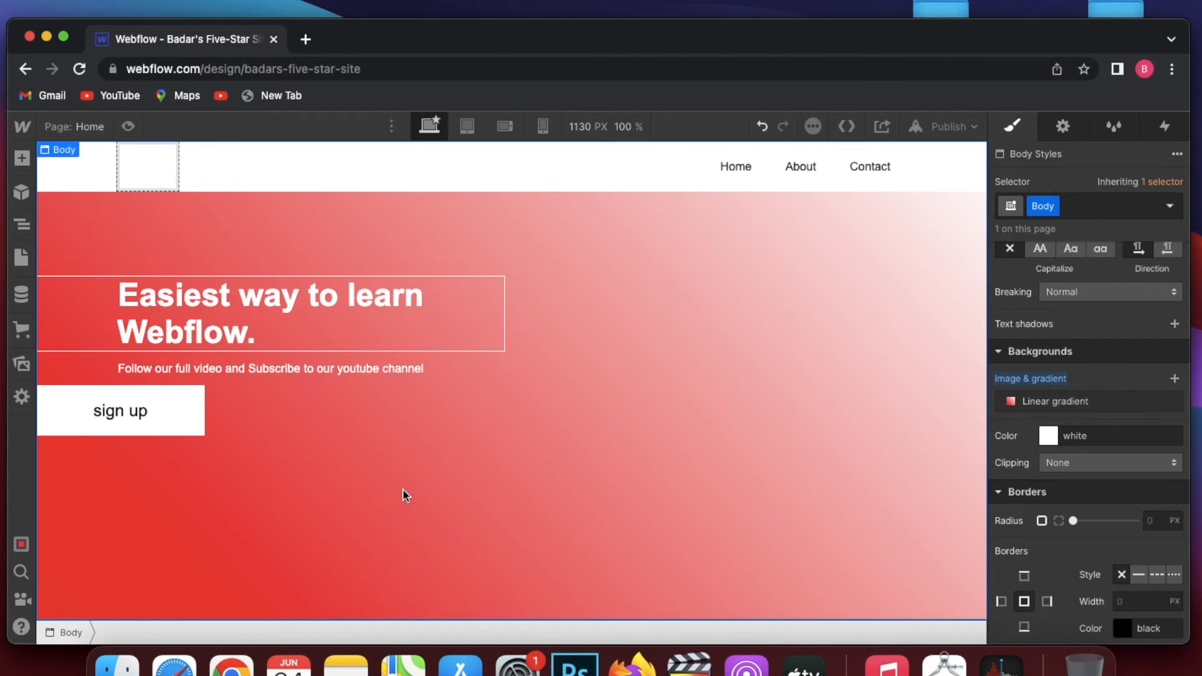
# Add an Image element to the hero grid's empty second column and assign it the laptop photo from the uploaded assets.
pyautogui.click(621, 306)
pyautogui.press('super+e')
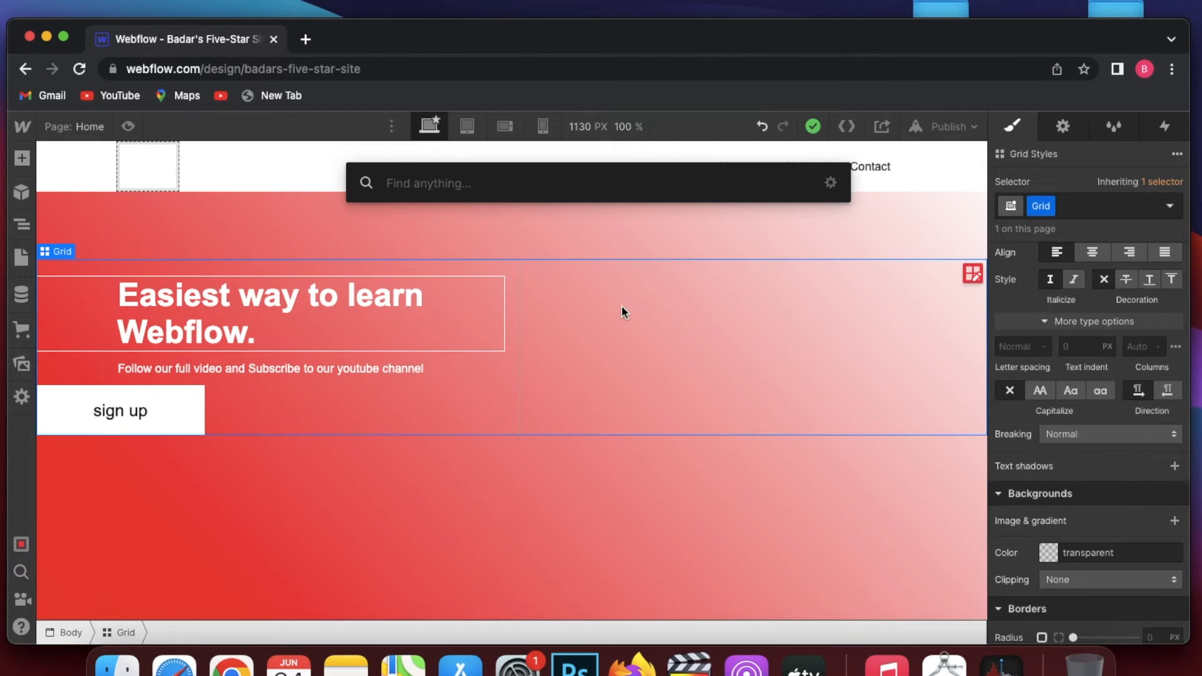
pyautogui.write('im')
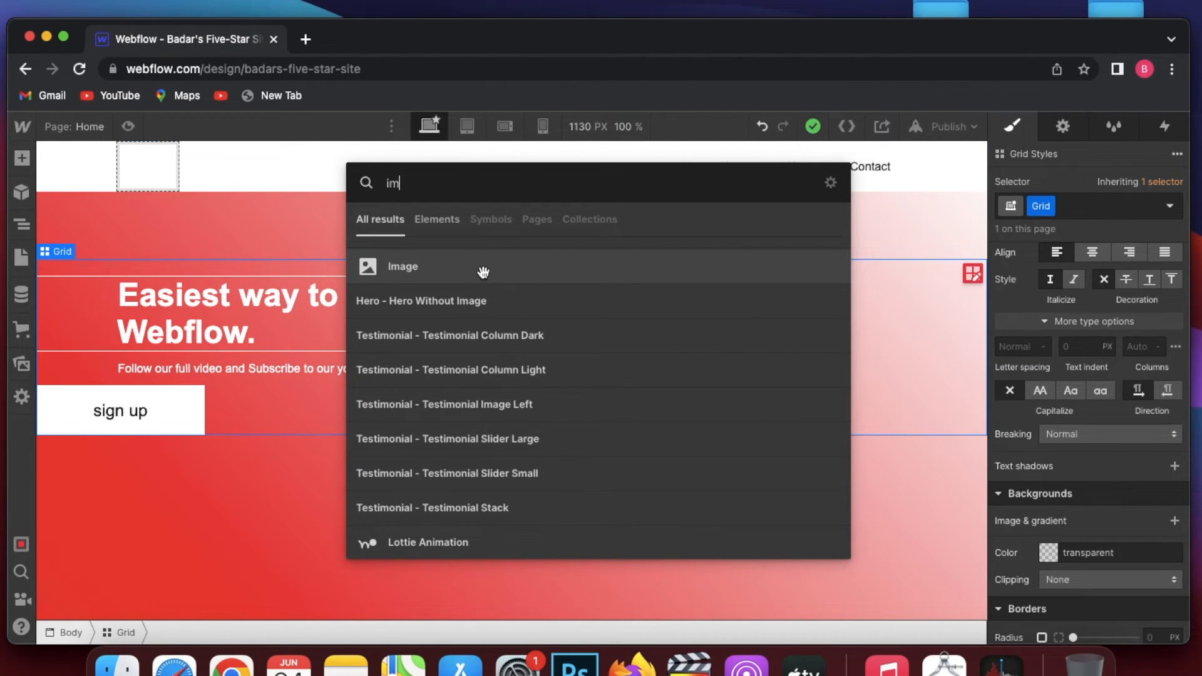
pyautogui.click(483, 283)
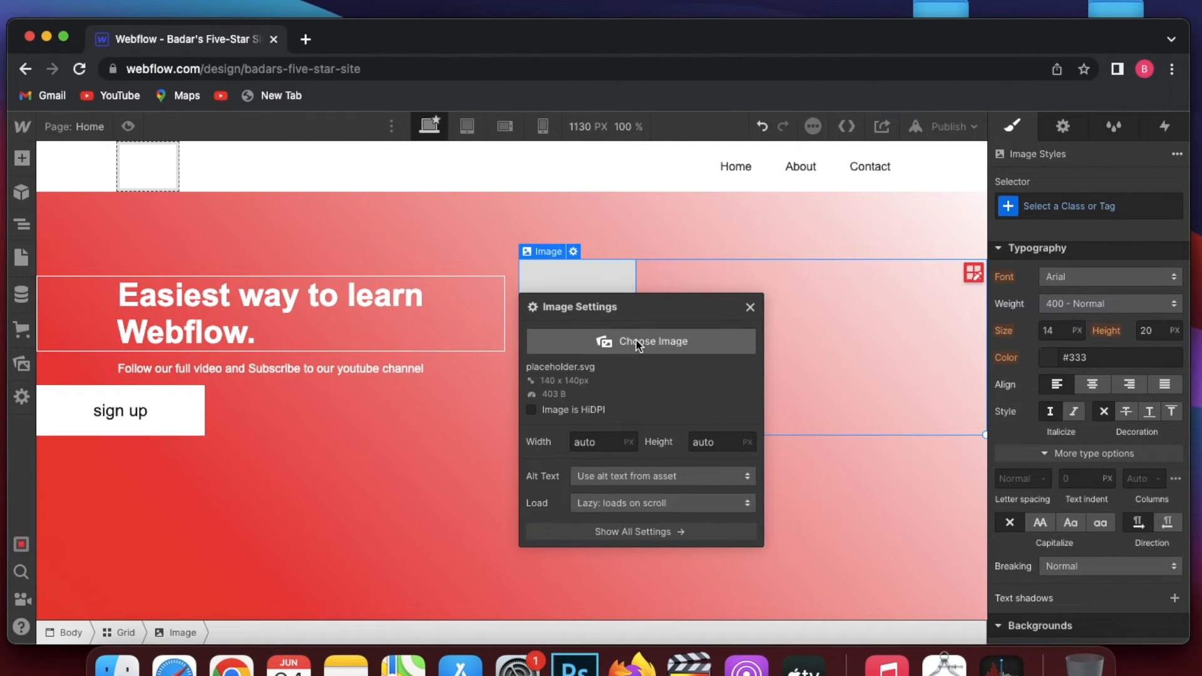
pyautogui.click(636, 339)
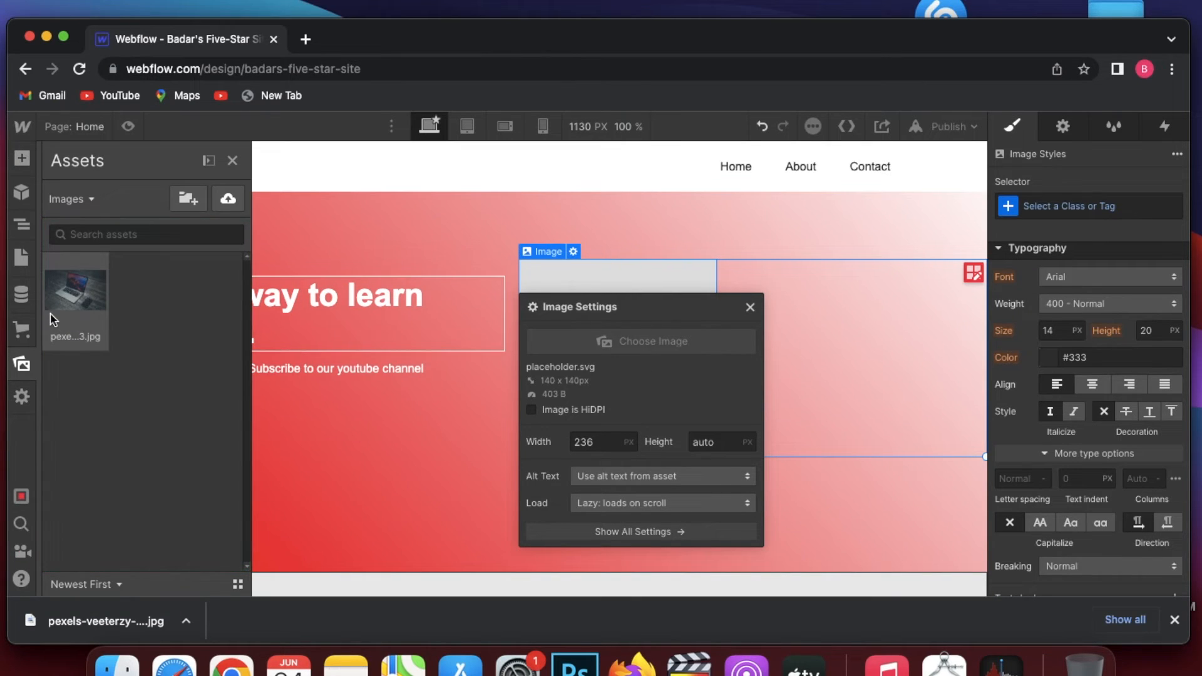
pyautogui.click(75, 291)
pyautogui.click(70, 304)
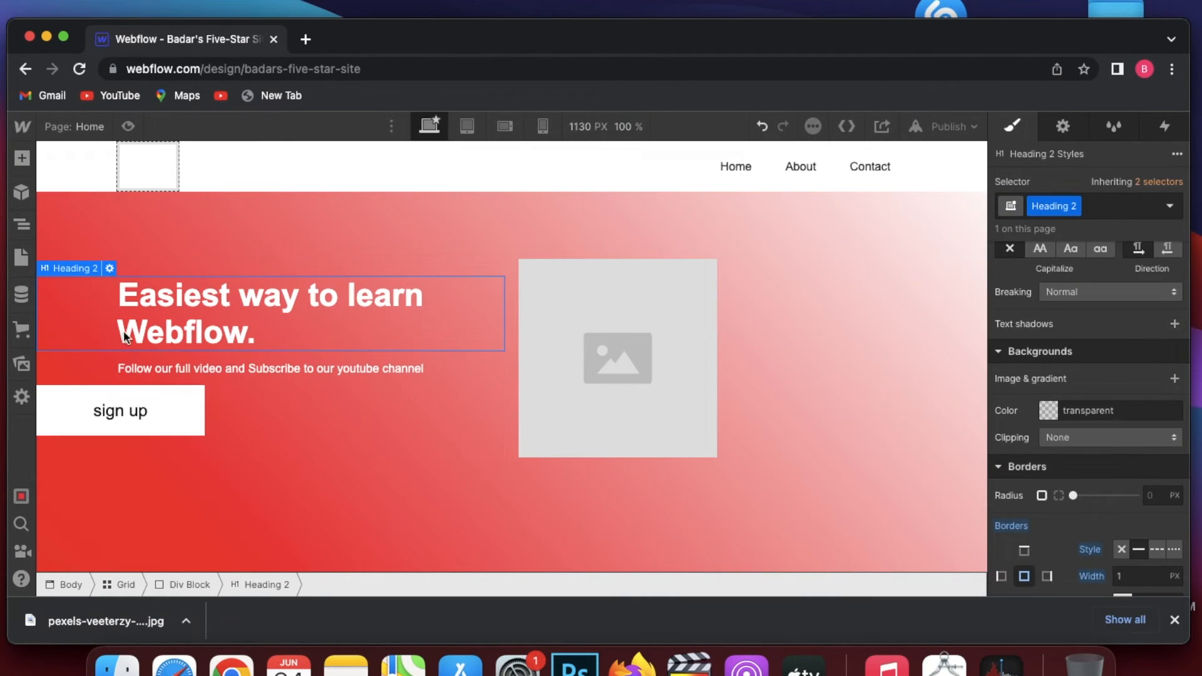
# Enlarge the laptop image in the hero grid proportionally to about 411 × 275 px and reduce it slightly.
pyautogui.click(591, 406)
pyautogui.moveTo(801, 419); pyautogui.dragTo(862, 439)
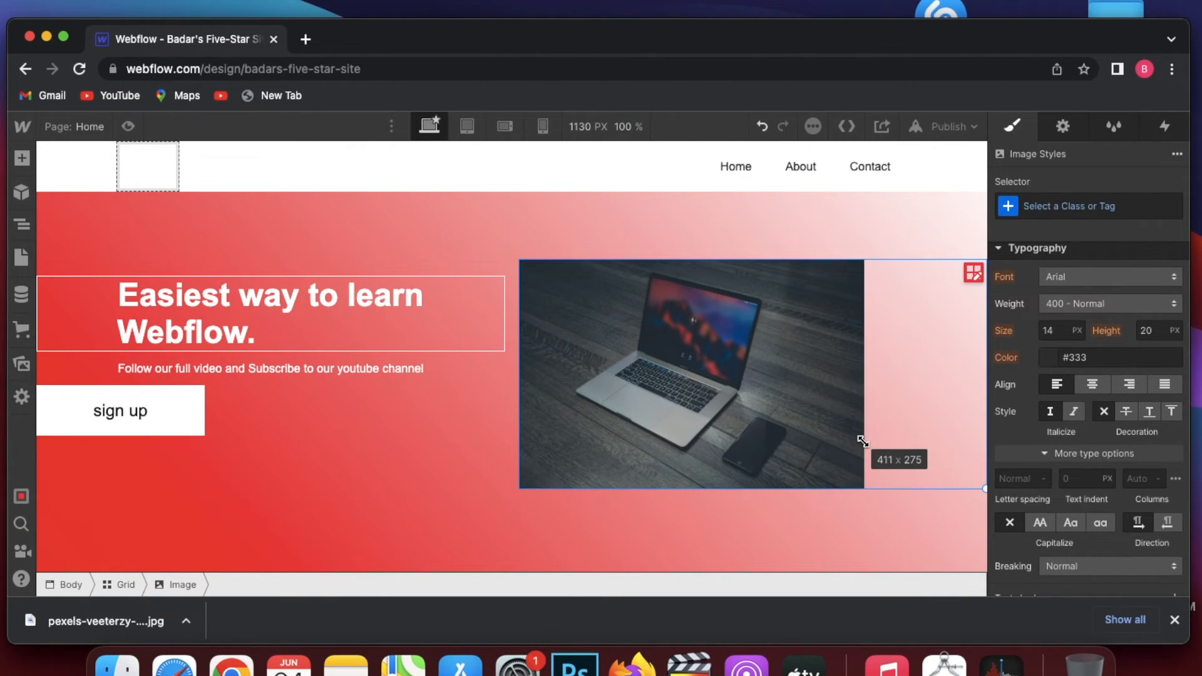
pyautogui.press('z')
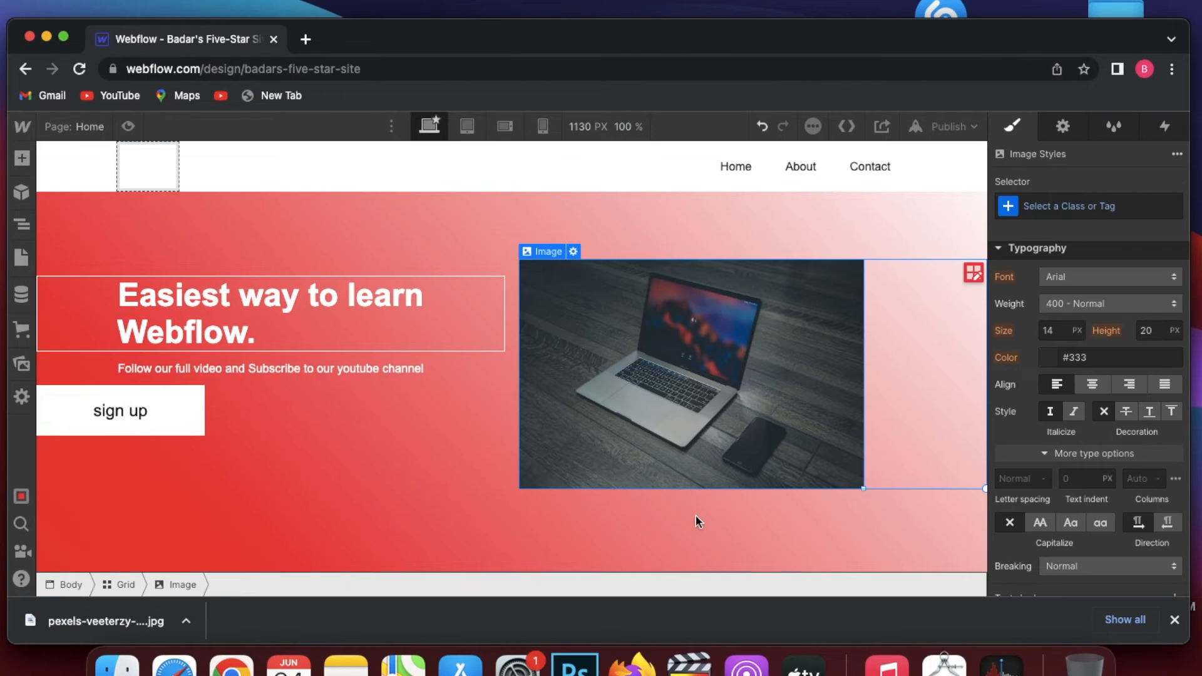
pyautogui.click(692, 518)
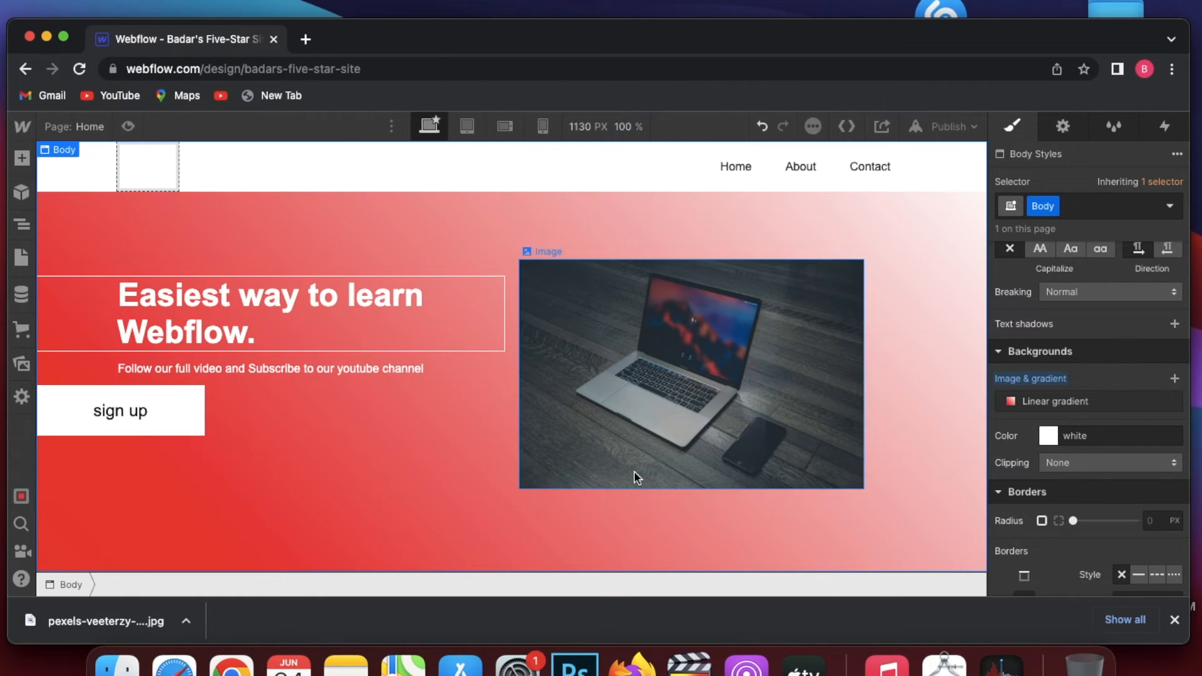
pyautogui.click(708, 479)
pyautogui.moveTo(863, 489); pyautogui.dragTo(818, 455)
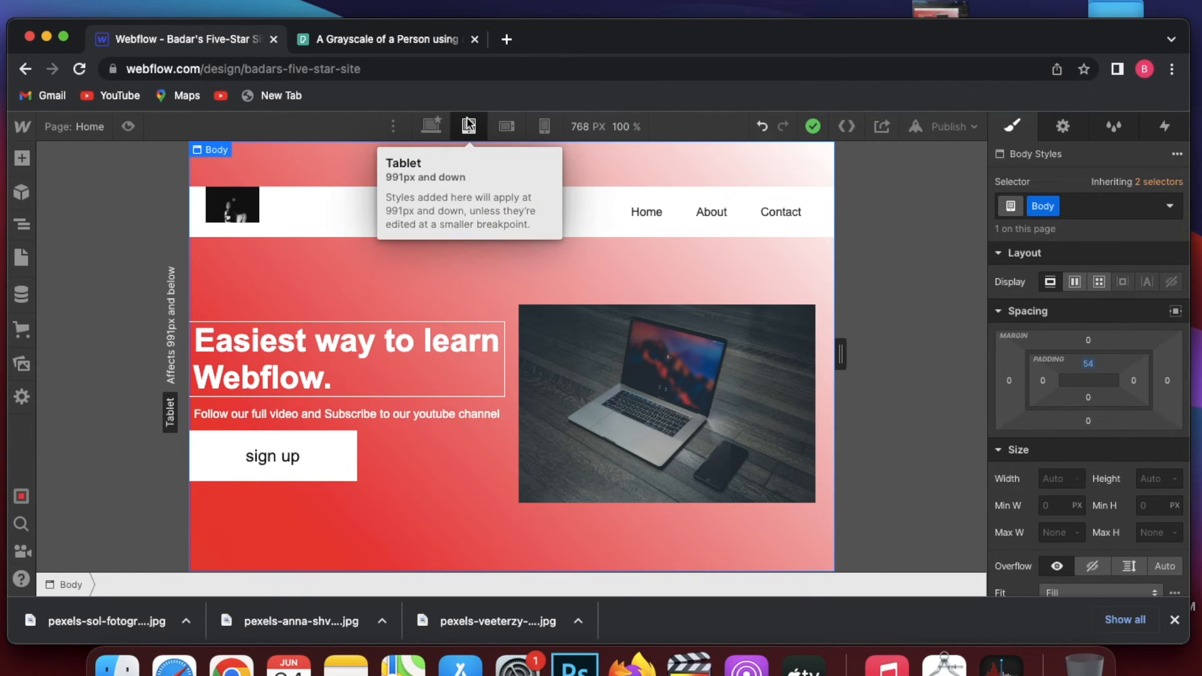
# Try reducing the hero grid to a single column at the Tablet breakpoint, and undo the column removal.
pyautogui.click(649, 498)
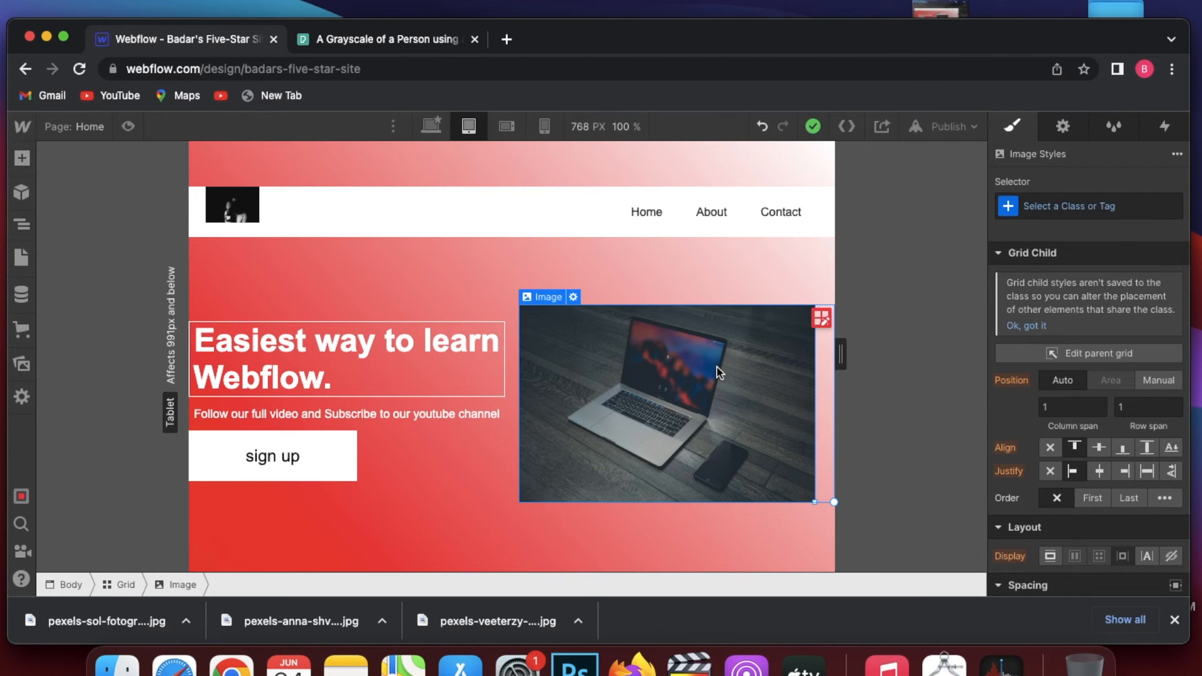
pyautogui.click(823, 319)
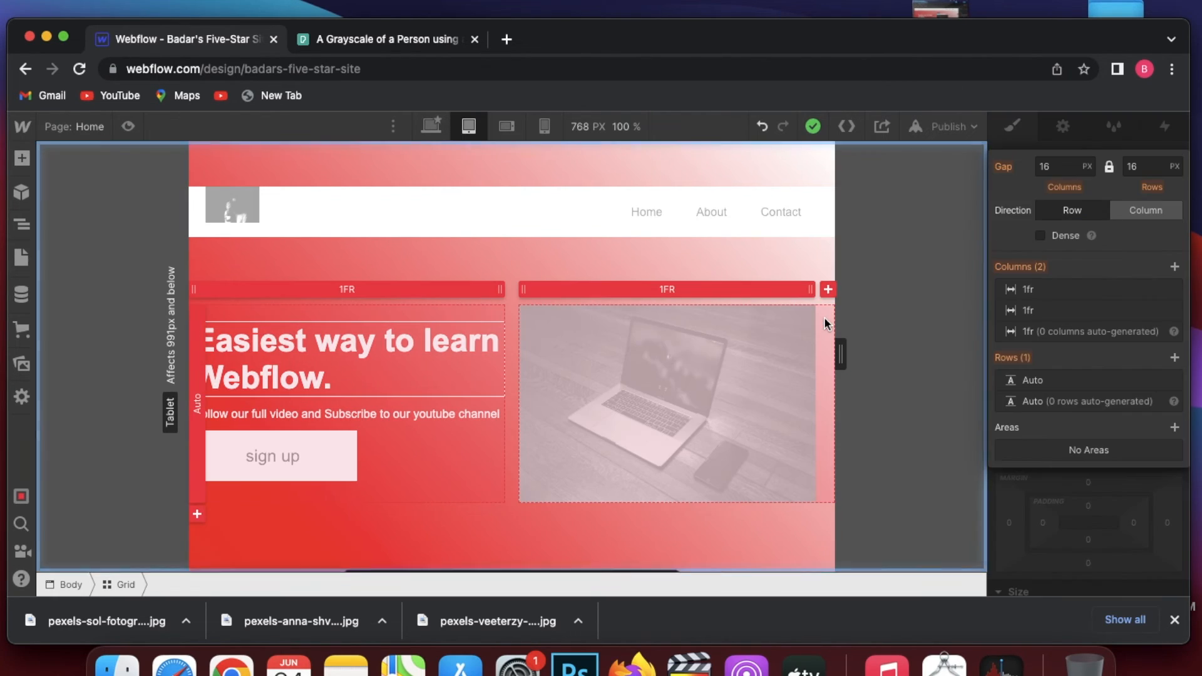
pyautogui.click(1174, 301)
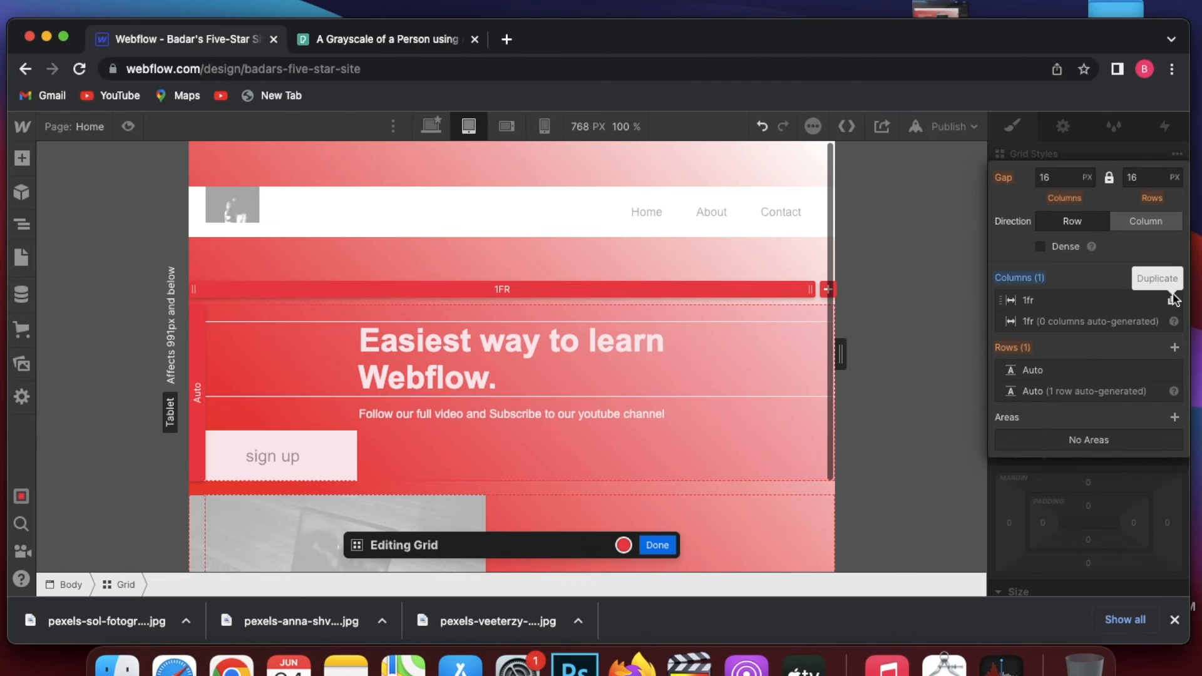
pyautogui.scroll(-1, 689, 400)
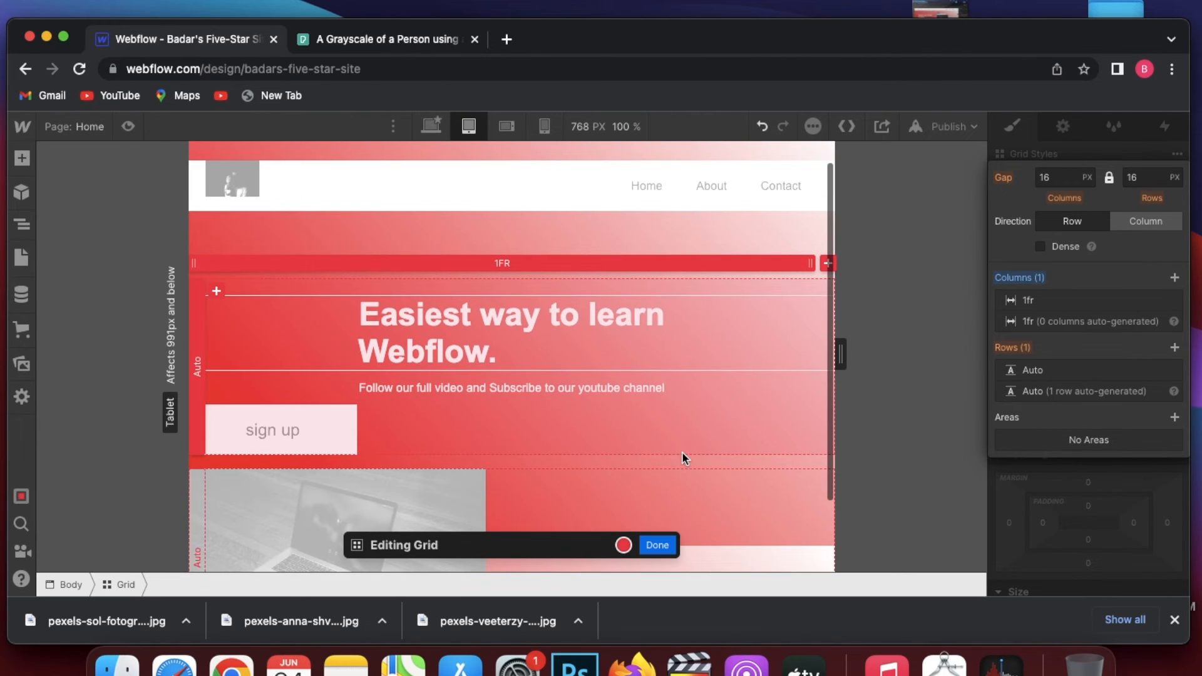
pyautogui.scroll(-3, 682, 459)
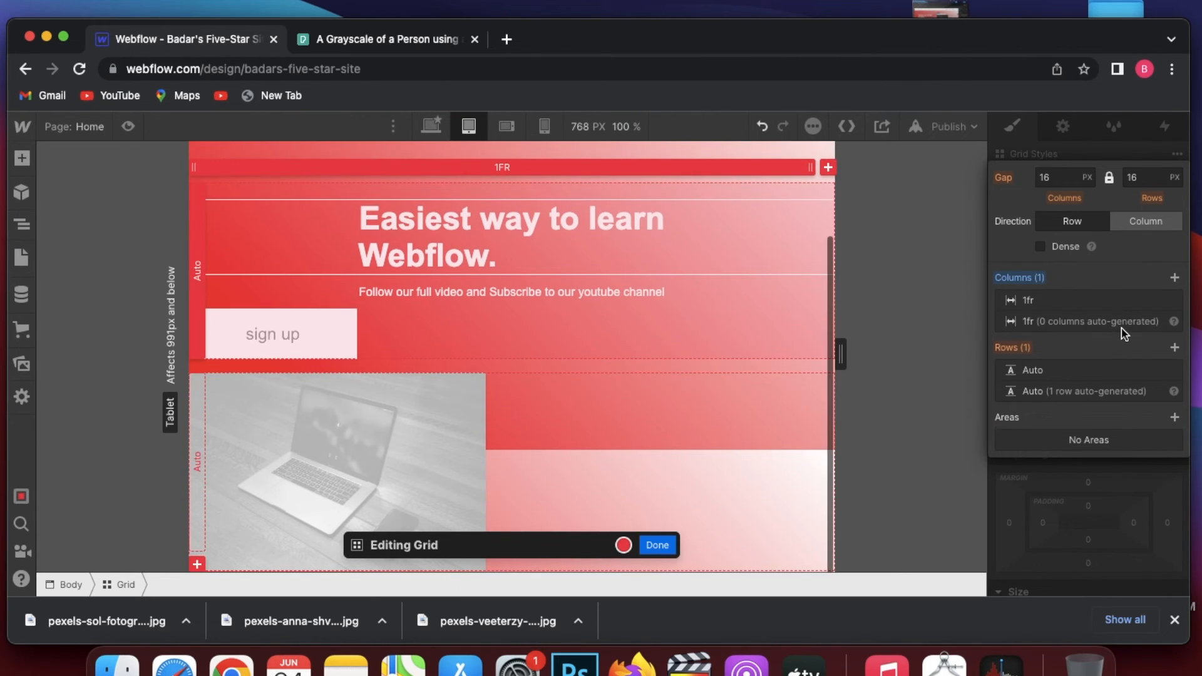
pyautogui.press('super+z')
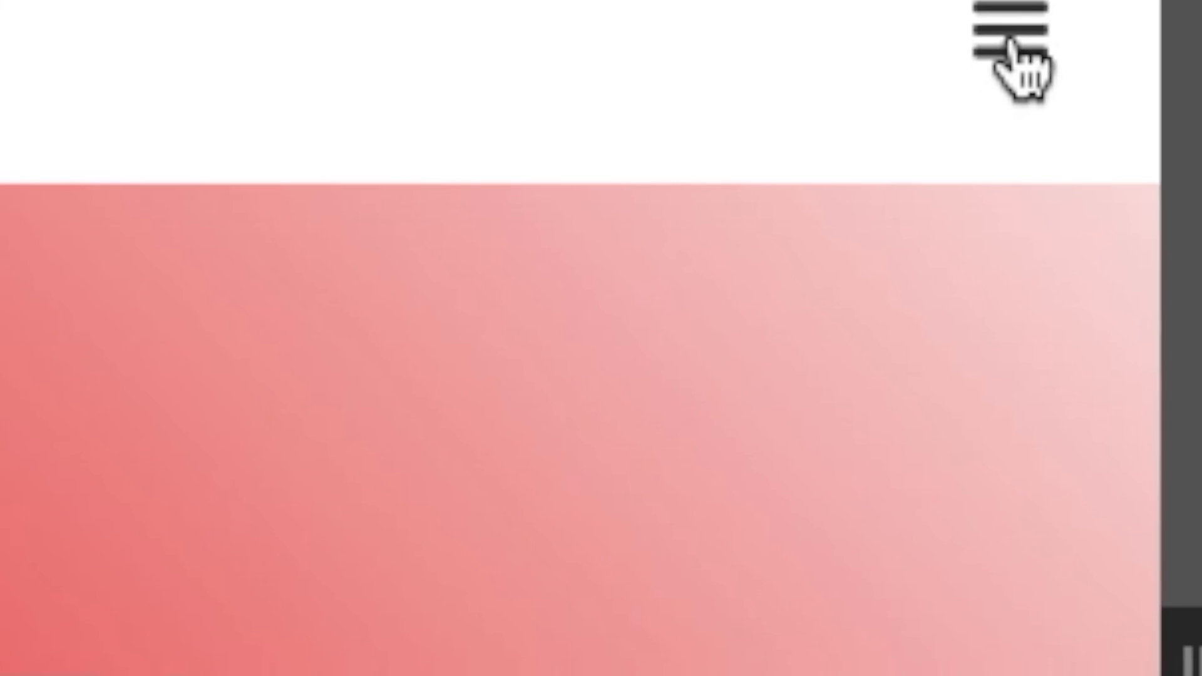
# Preview the collapsed navigation menu at the mobile portrait breakpoint and return the preview to the desktop breakpoint.
pyautogui.click(1058, 19)
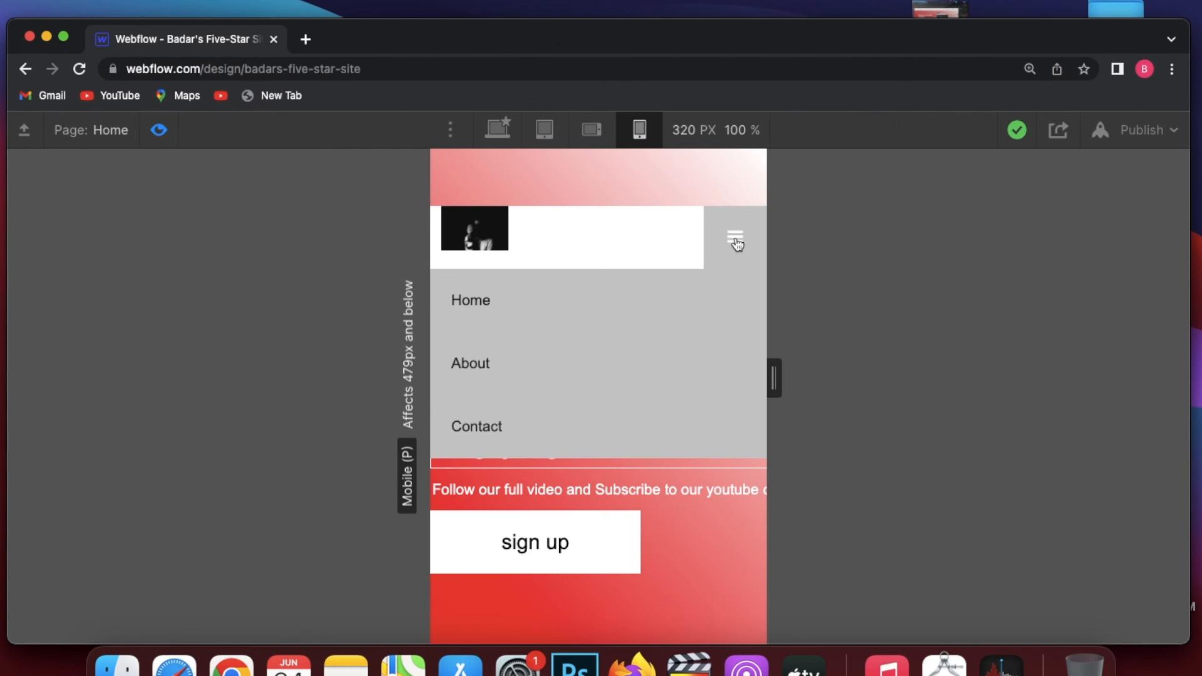
pyautogui.hotkey('shift', '1')
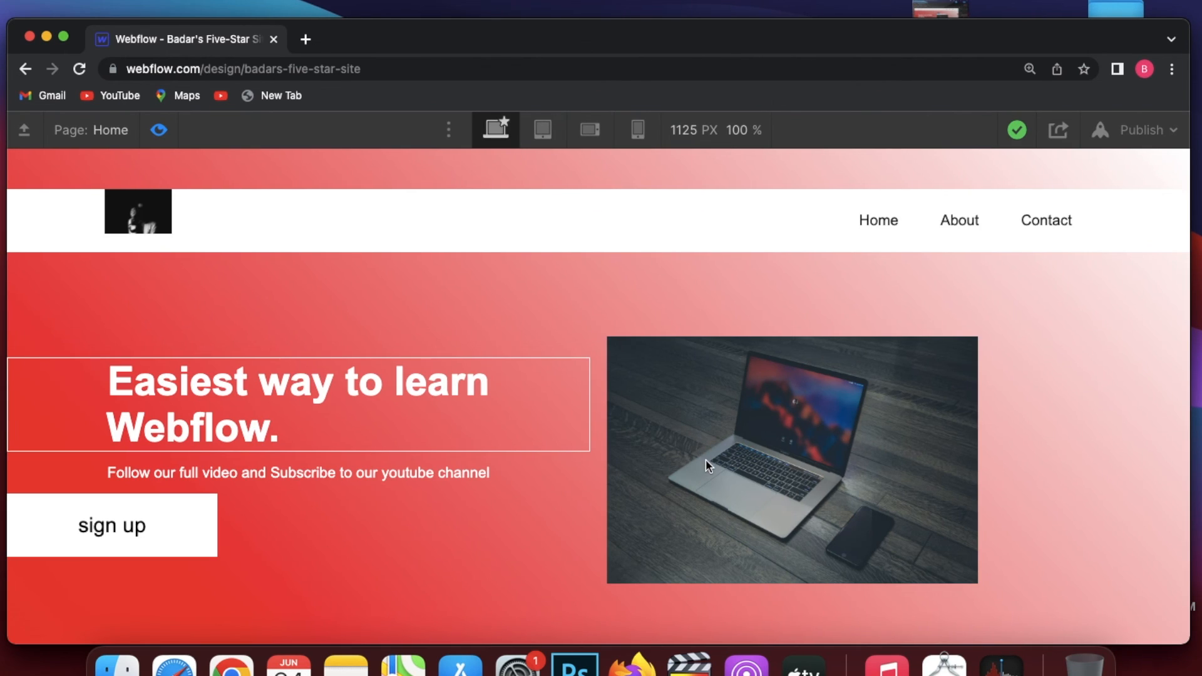